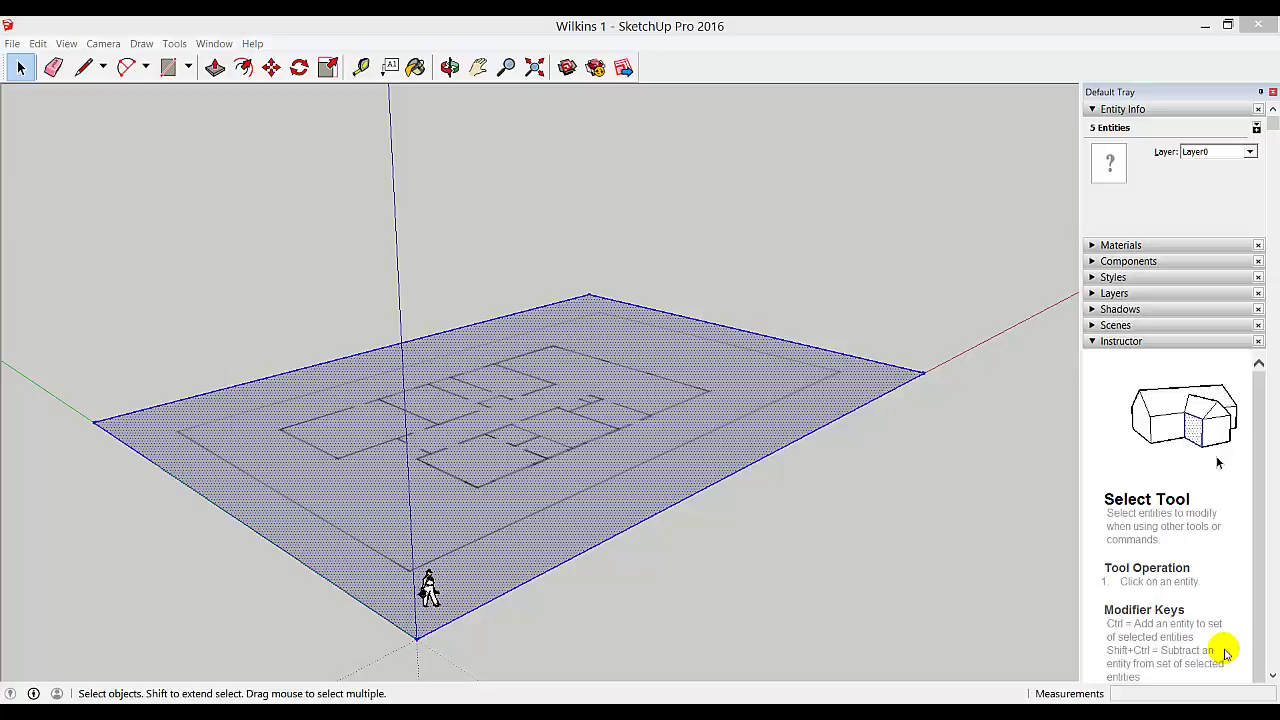
# Draw a rectangle about 20.06 m by 0.95 m along the floor plan's long front exterior wall line.
pyautogui.click(449, 67)
pyautogui.moveTo(620, 430); pyautogui.dragTo(437, 466)
pyautogui.moveTo(720, 500); pyautogui.dragTo(560, 434)
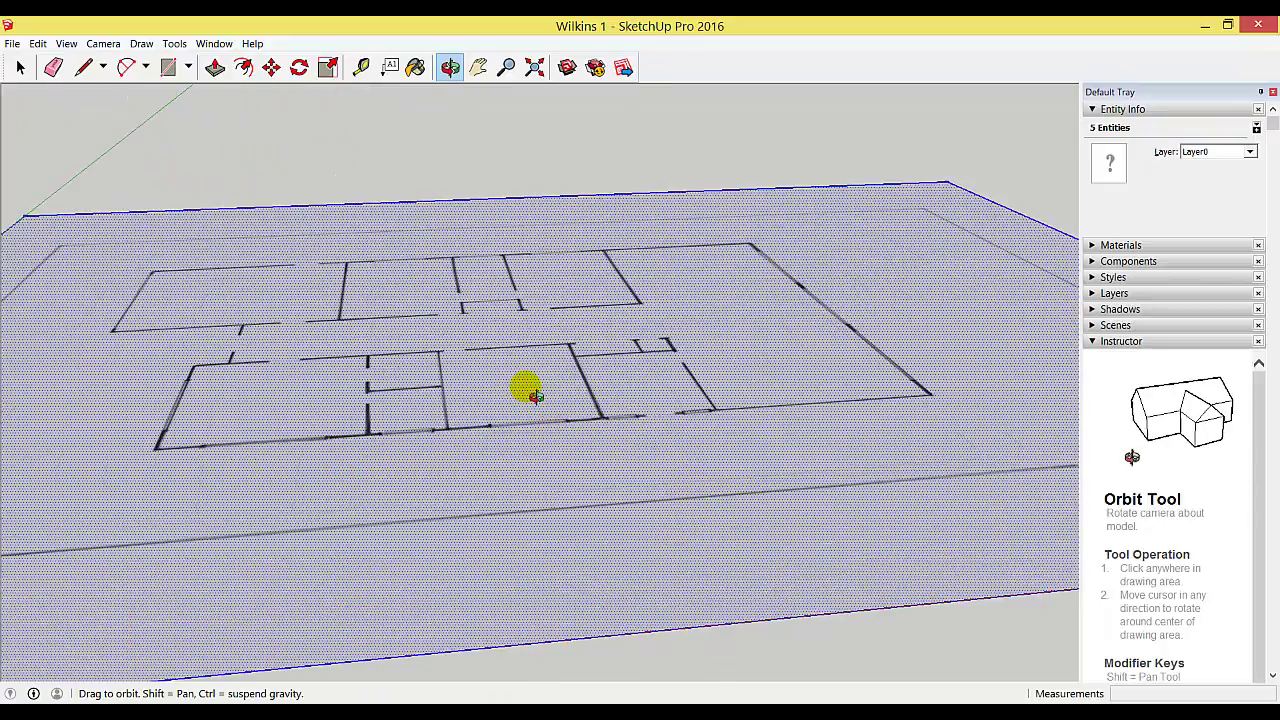
pyautogui.scroll(2, 530, 392)
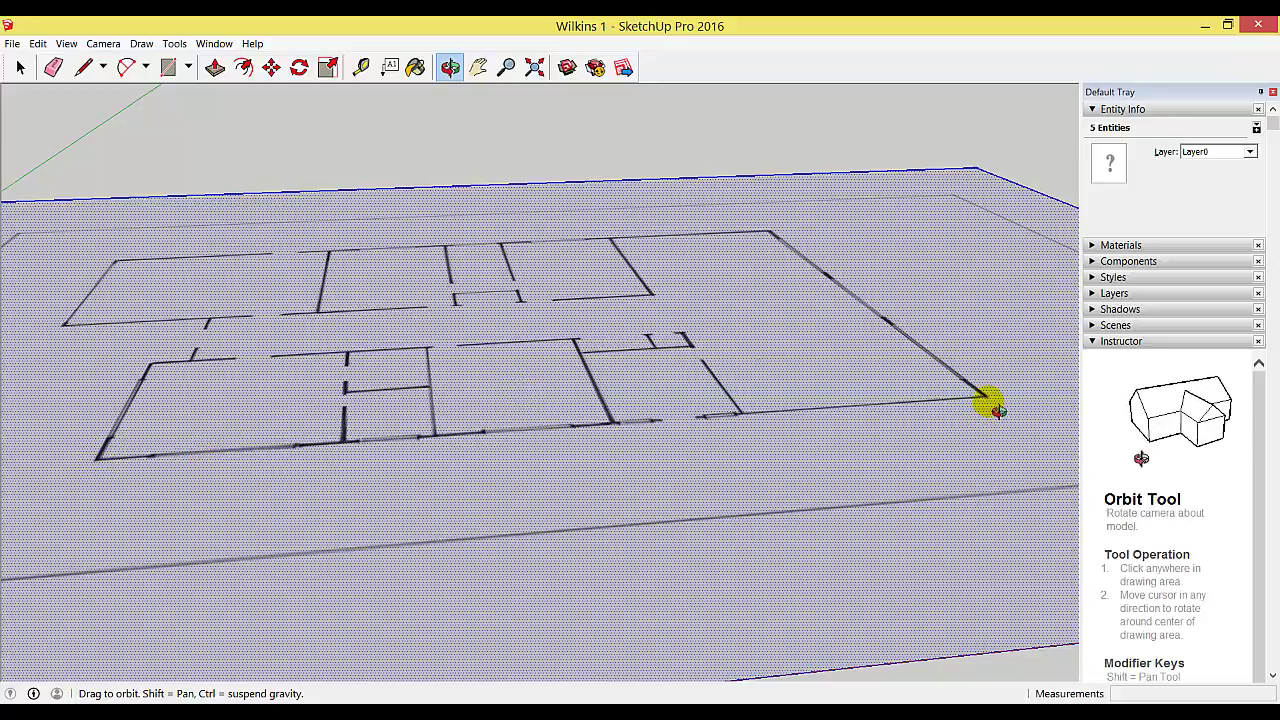
pyautogui.click(167, 70)
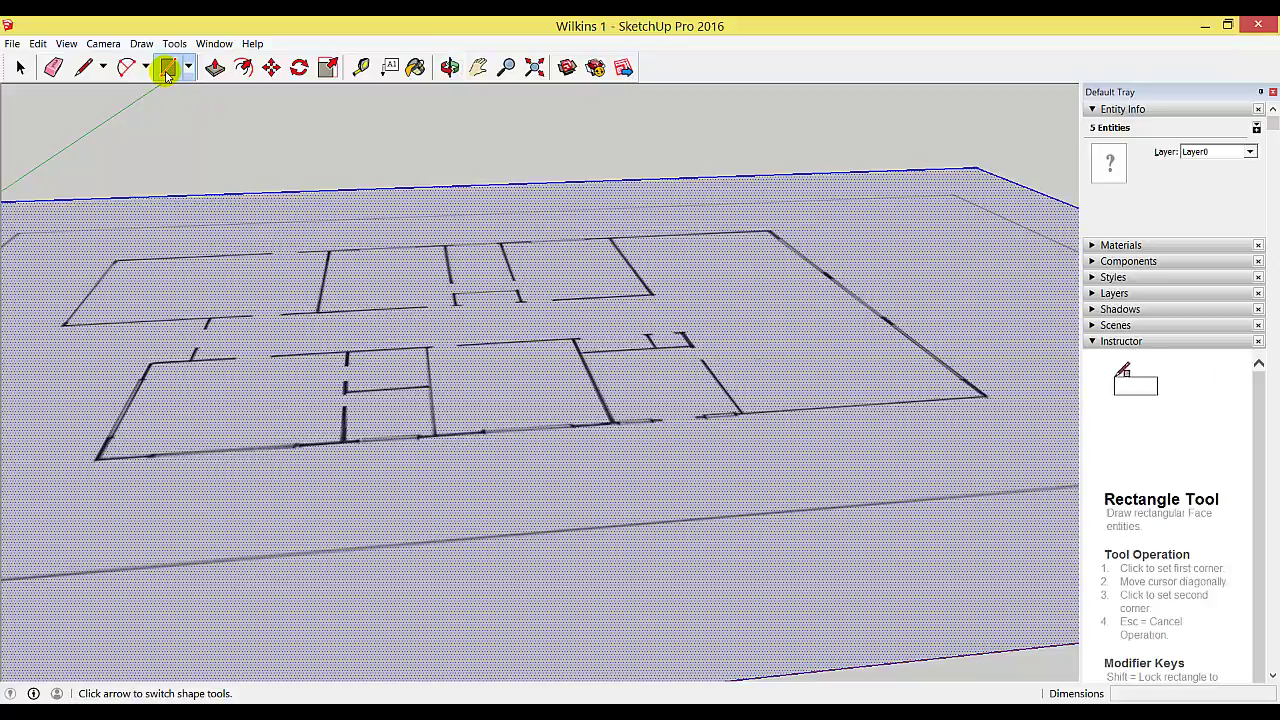
pyautogui.click(189, 70)
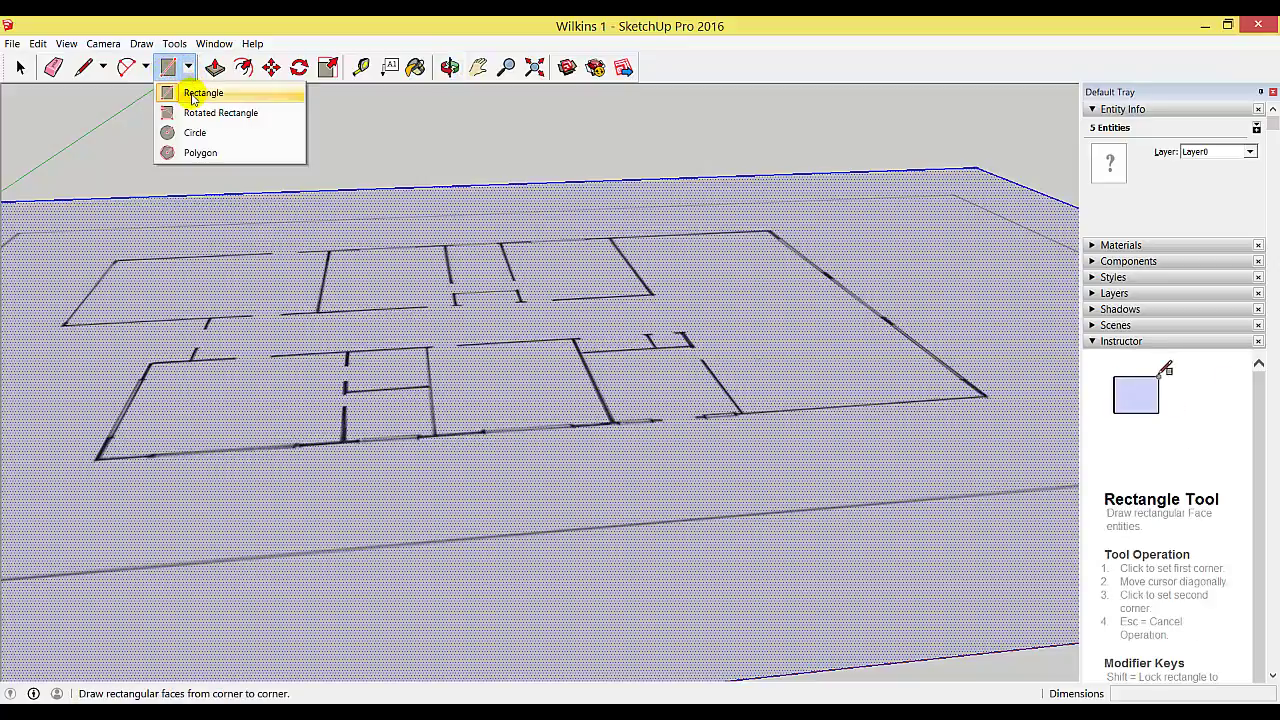
pyautogui.click(170, 70)
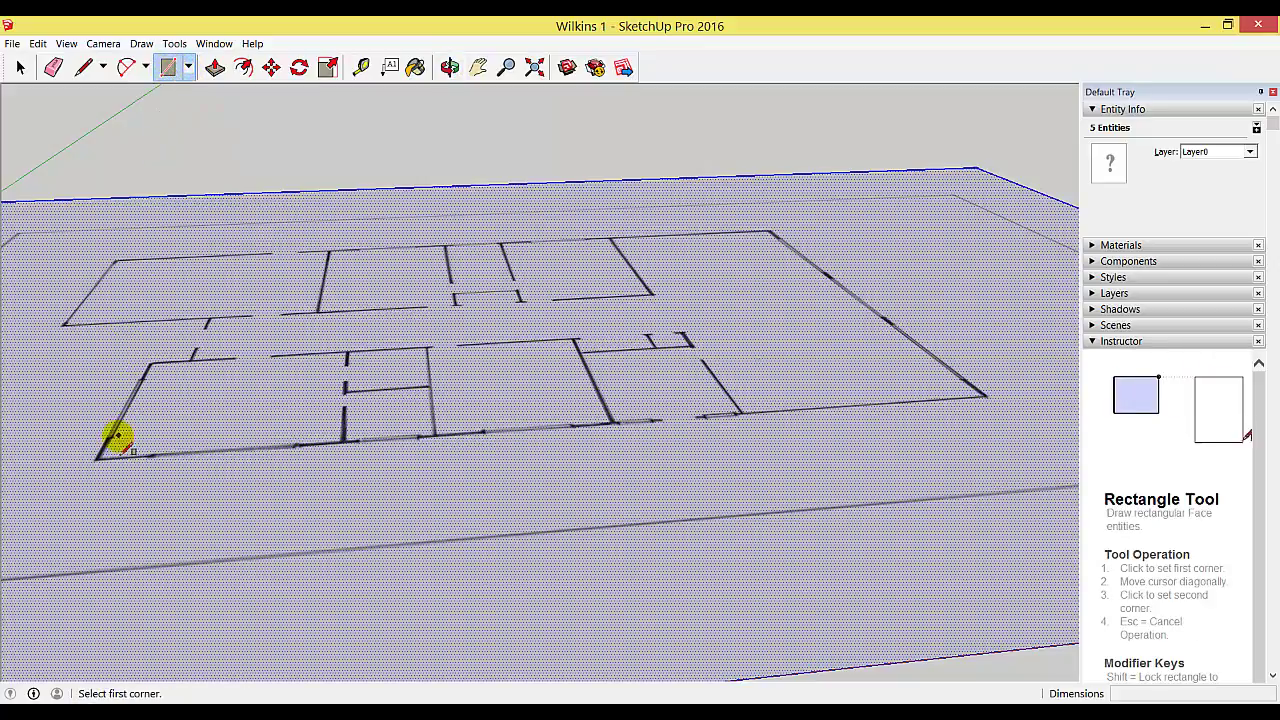
pyautogui.click(104, 455)
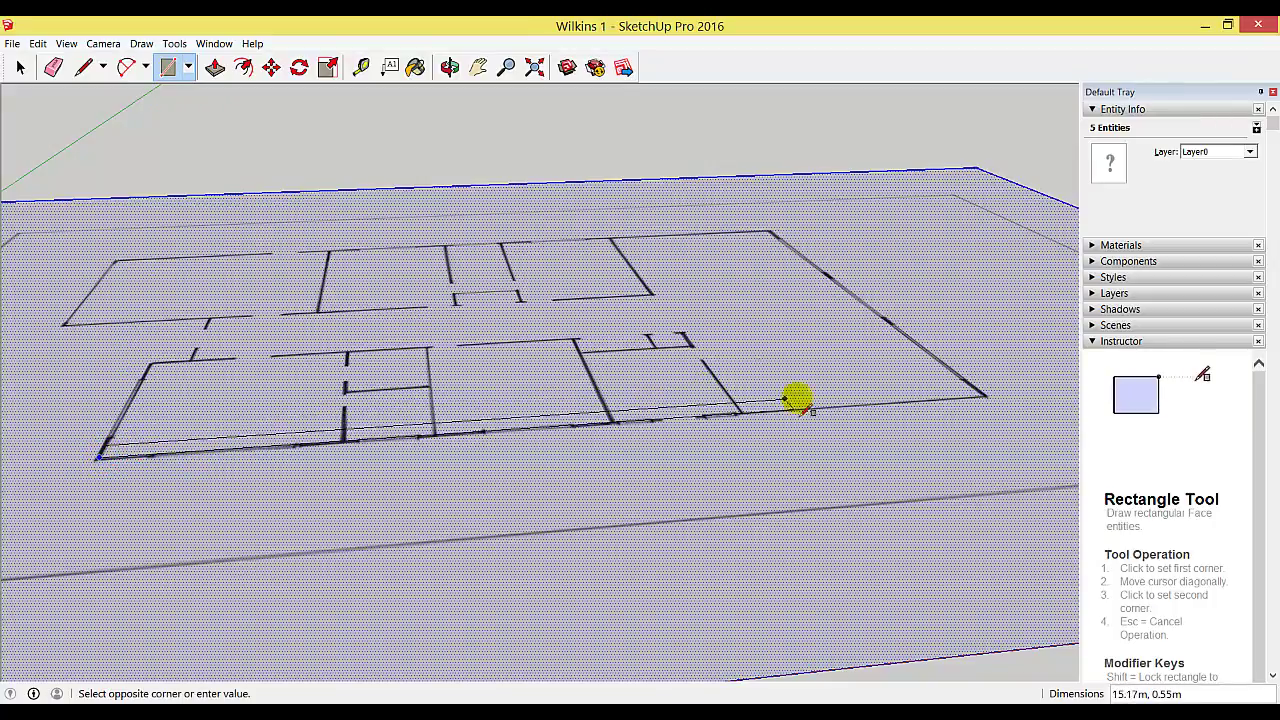
pyautogui.click(975, 390)
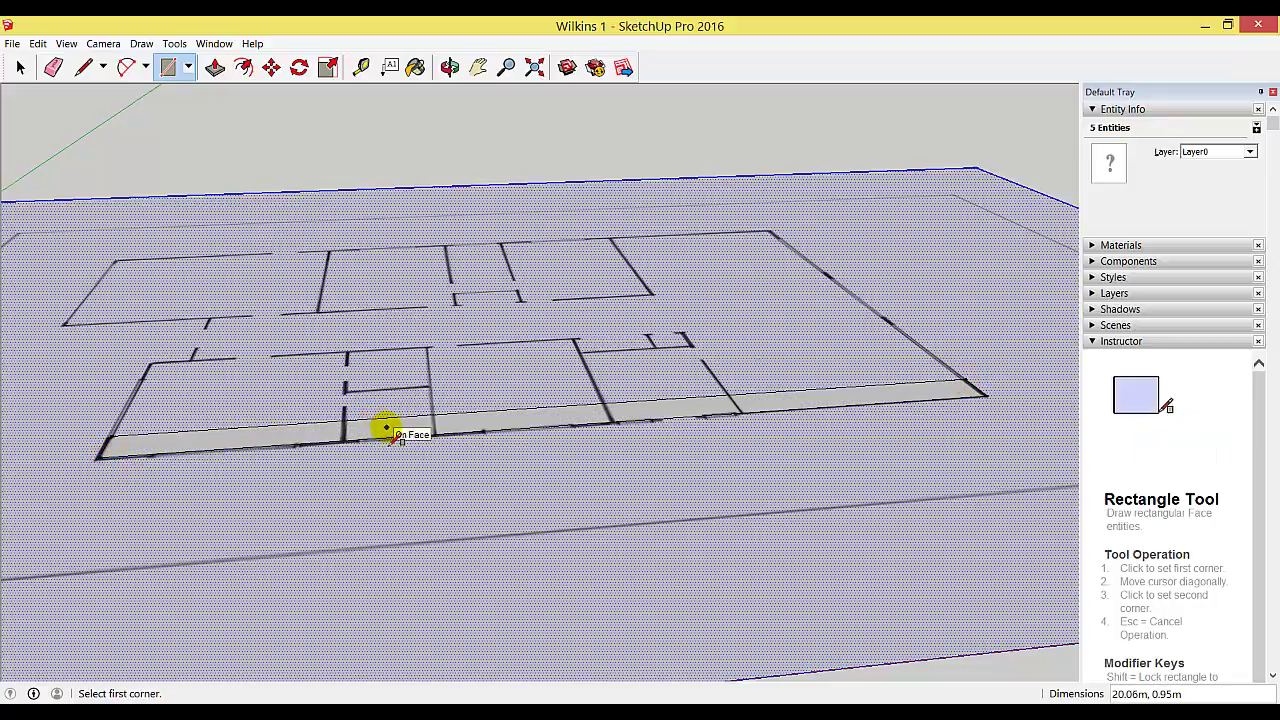
# Extrude the long wall rectangle upward to a height of 3 m with Push/Pull.
pyautogui.click(214, 67)
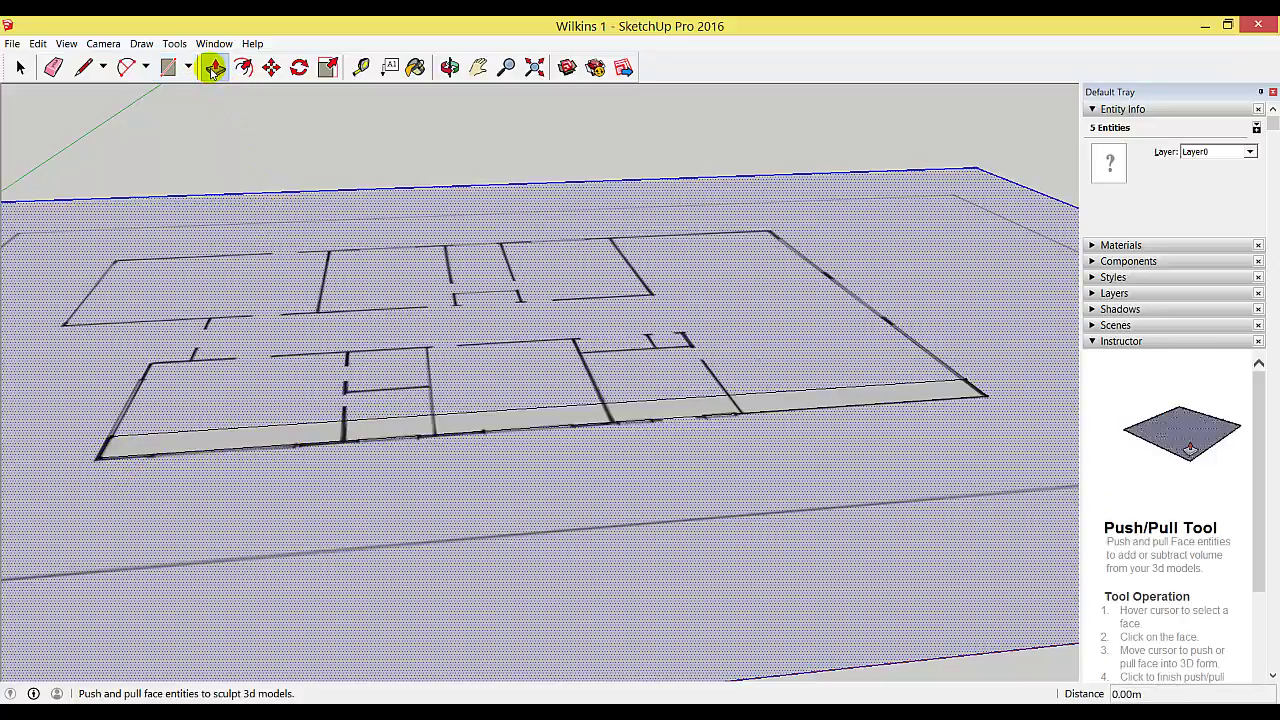
pyautogui.press('Escape')
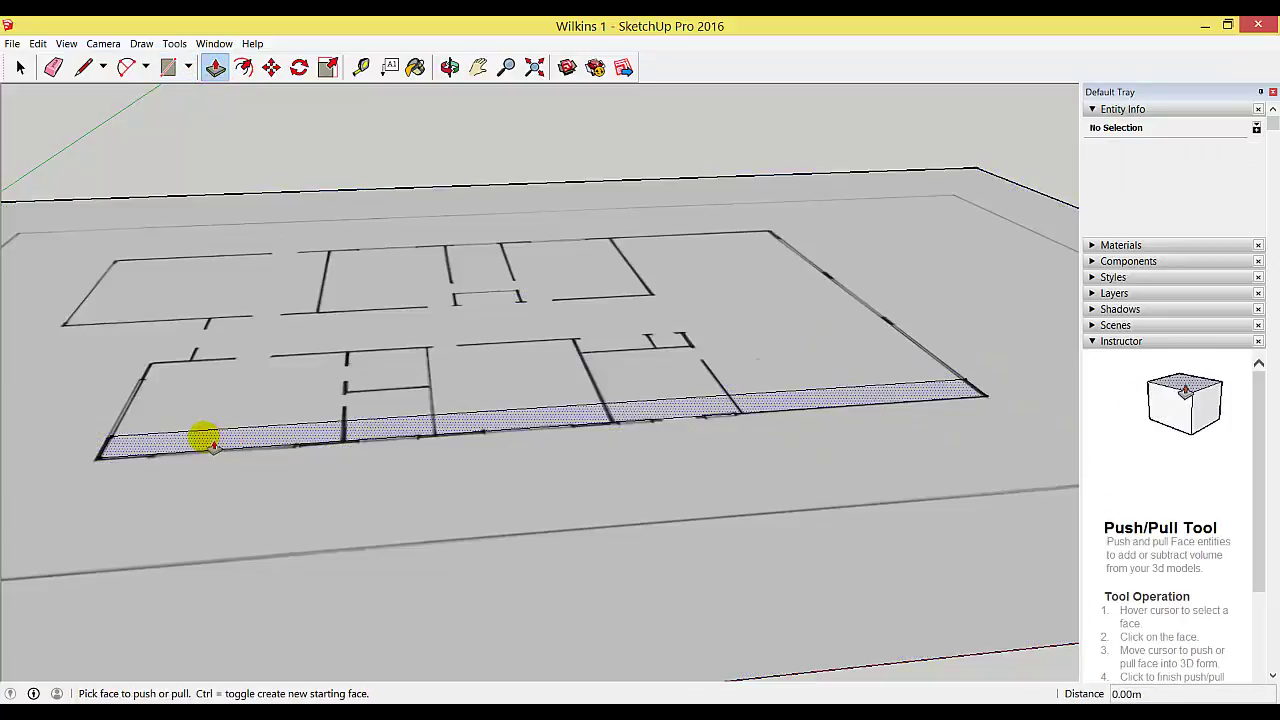
pyautogui.click(213, 443)
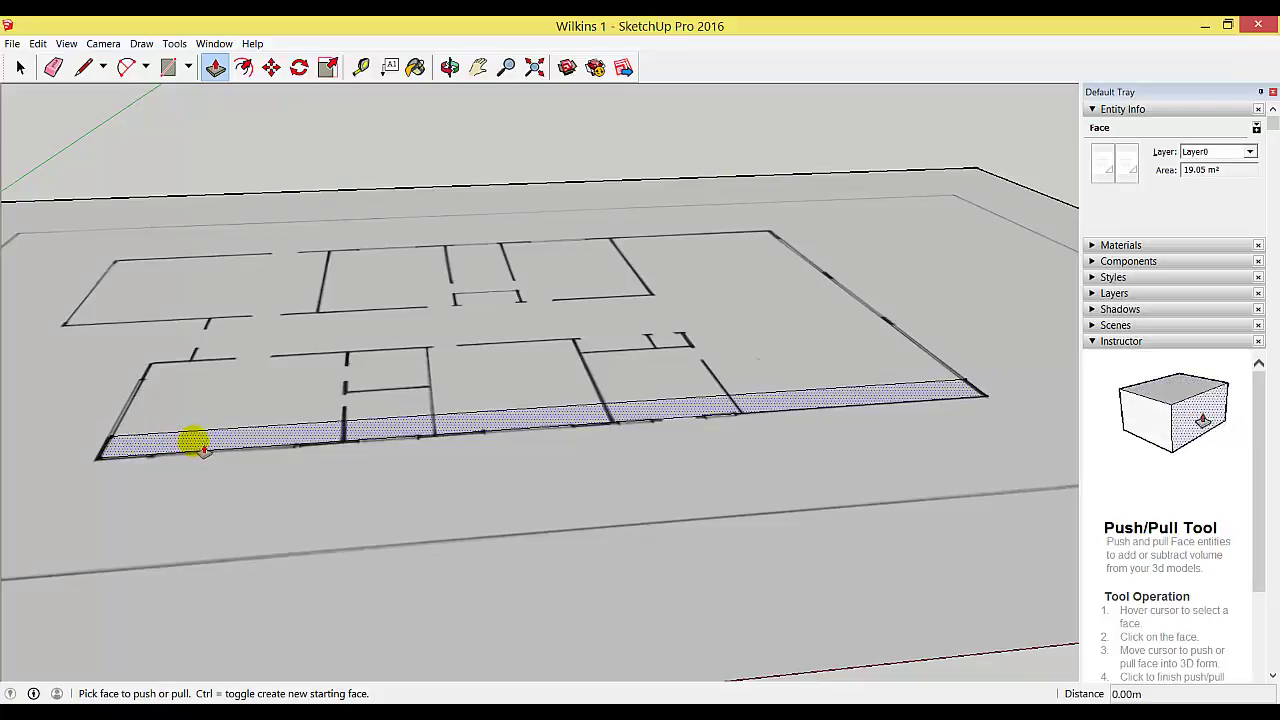
pyautogui.moveTo(203, 449); pyautogui.dragTo(241, 255)
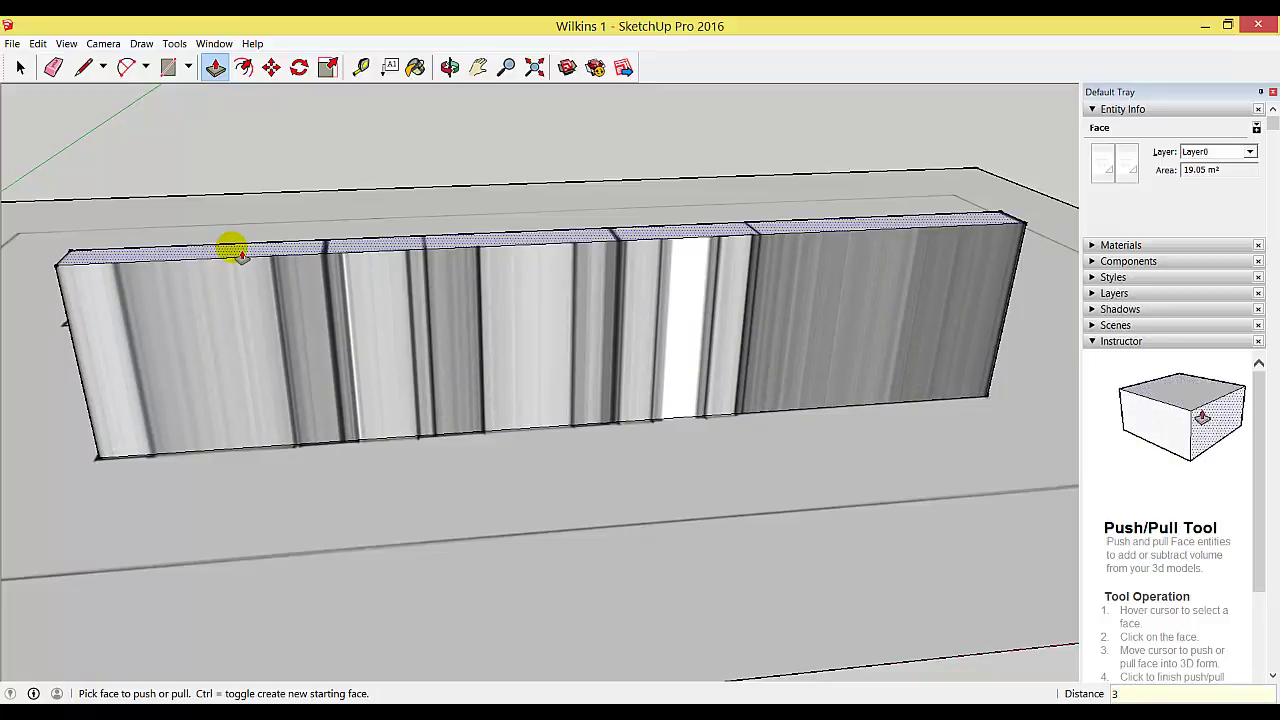
pyautogui.click(241, 255)
pyautogui.click(232, 265)
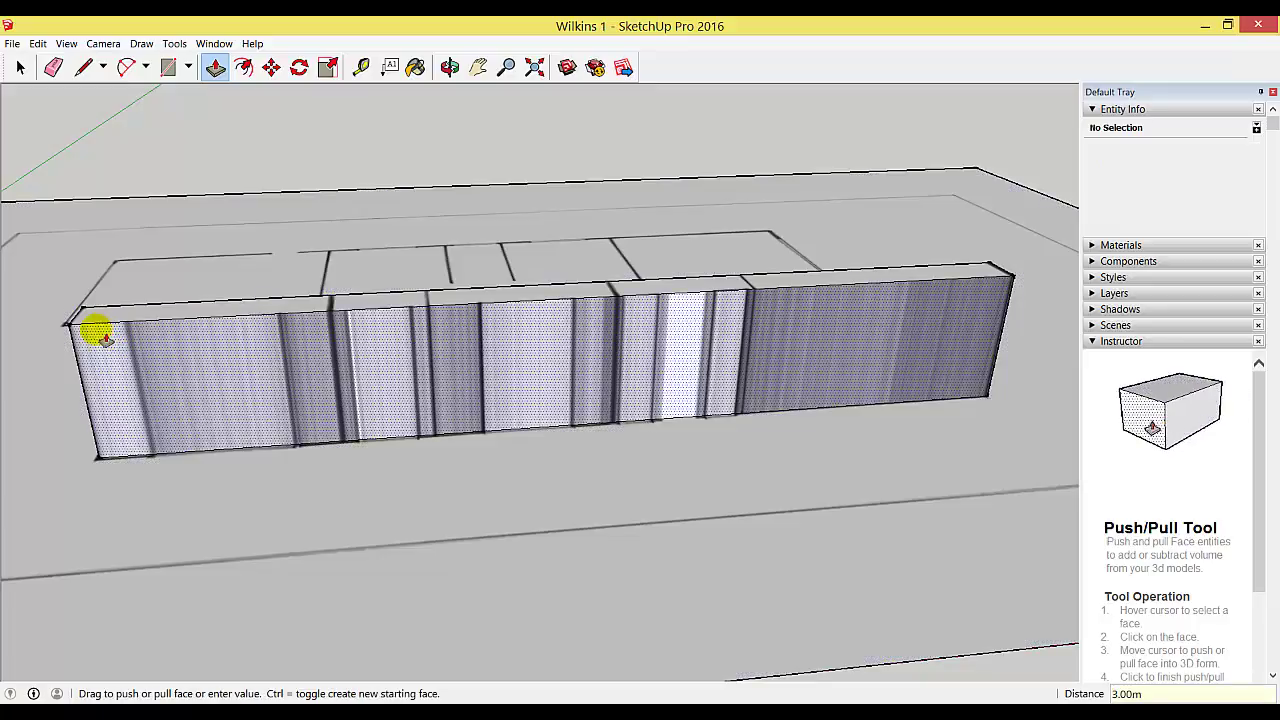
pyautogui.click(94, 334)
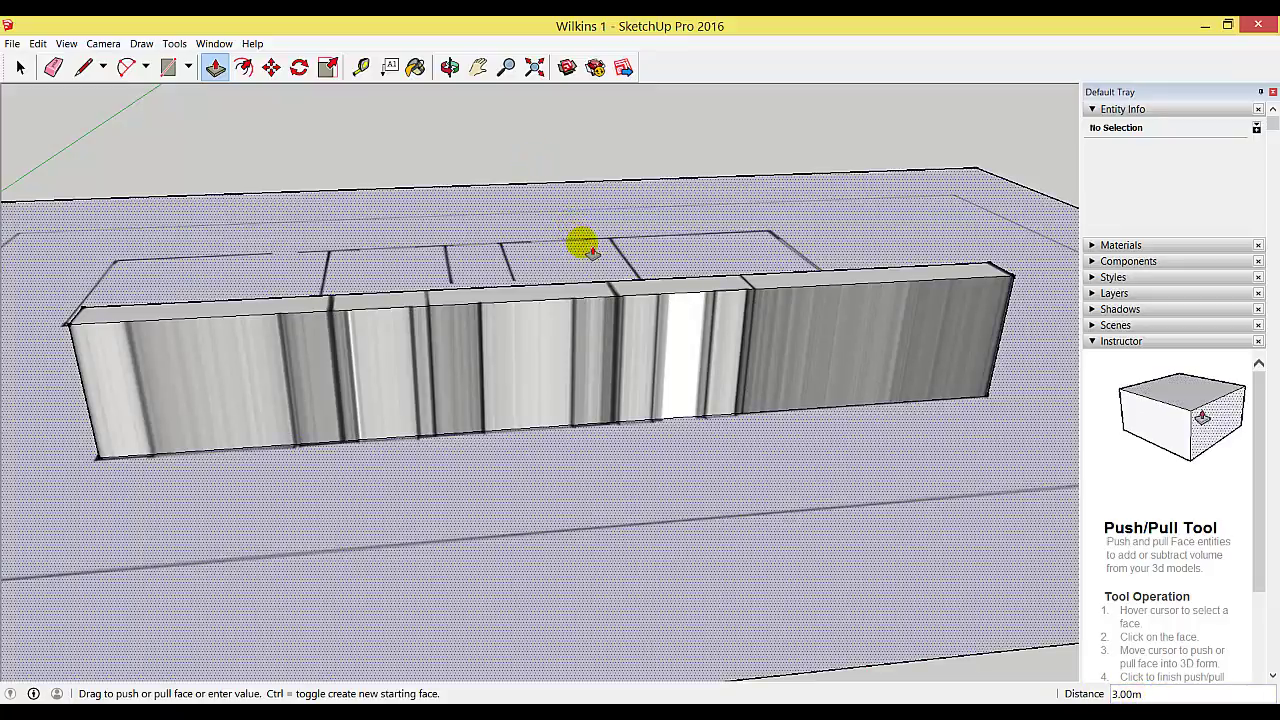
# Place a guide line on the long wall's top face, offset 0.1 m inward from its outer edge.
pyautogui.click(450, 67)
pyautogui.moveTo(829, 223); pyautogui.dragTo(354, 351)
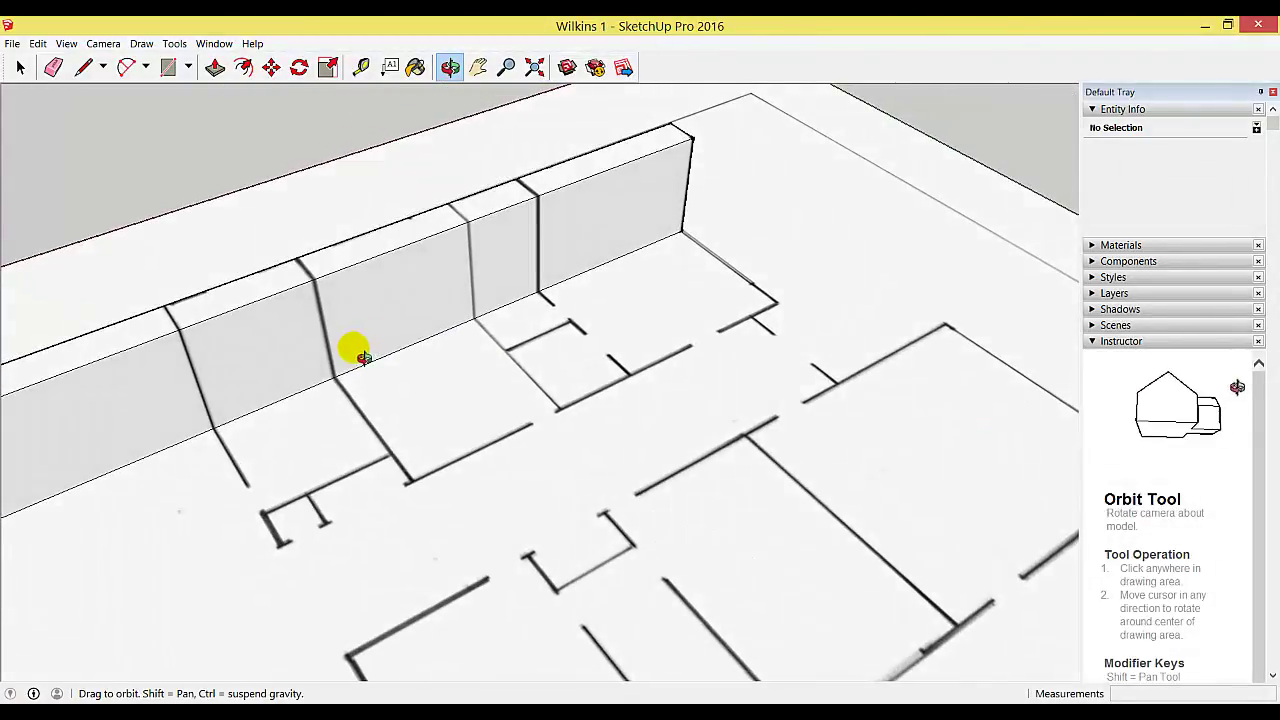
pyautogui.scroll(3, 358, 354)
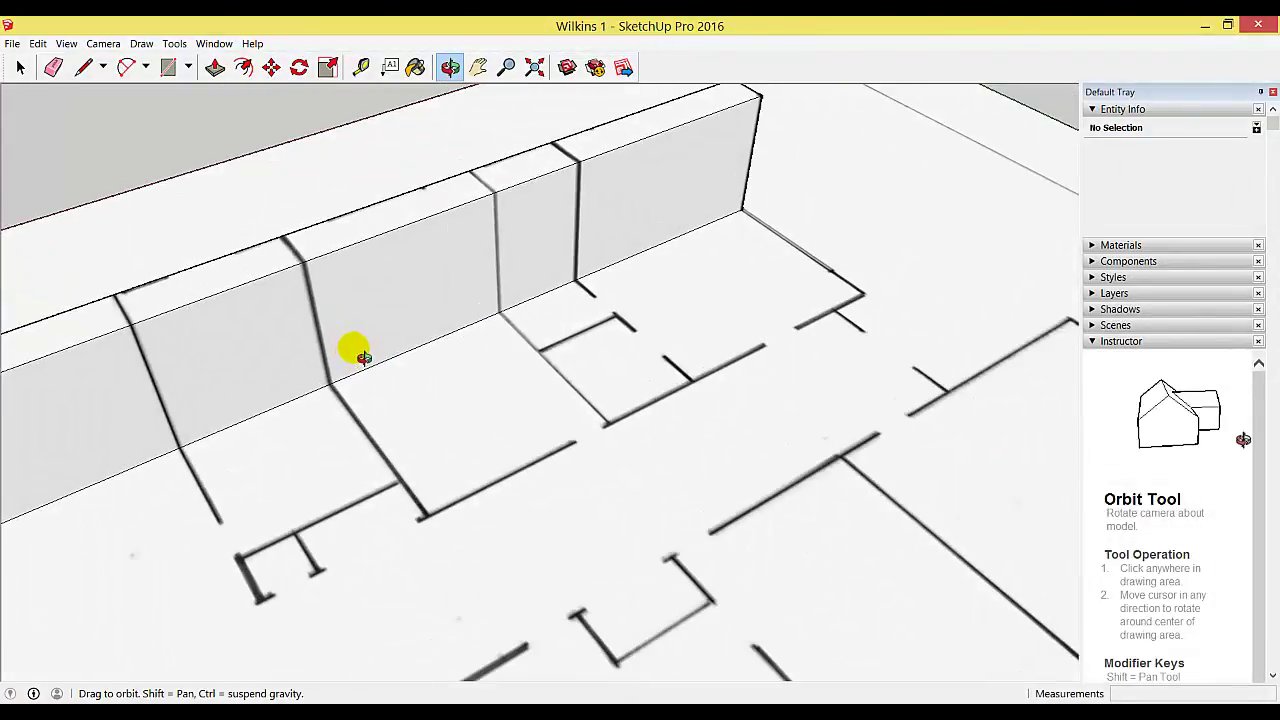
pyautogui.click(362, 66)
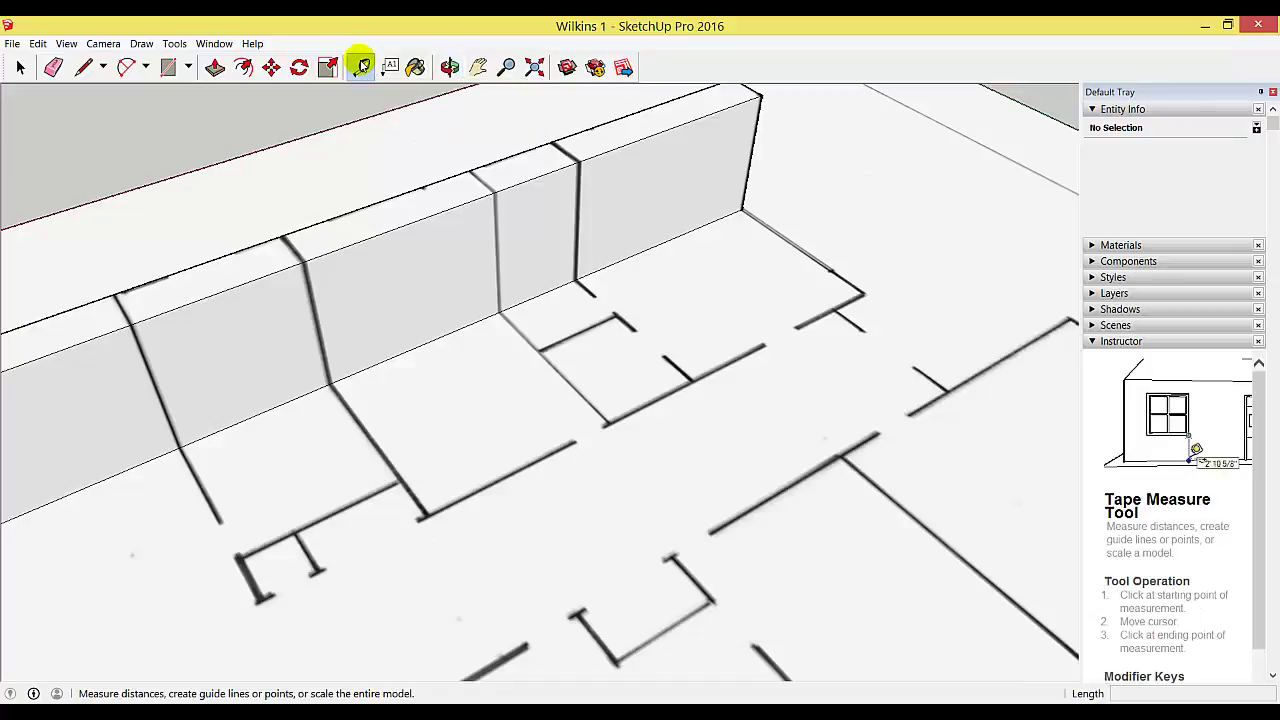
pyautogui.click(379, 219)
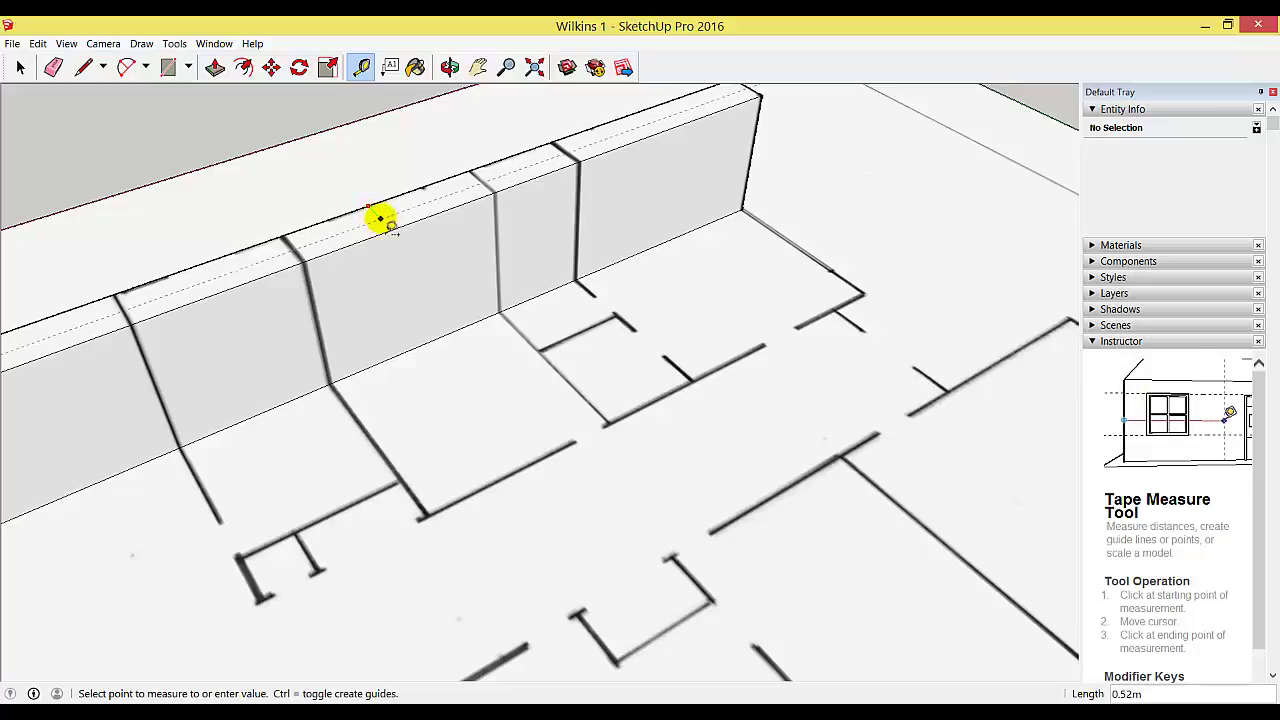
pyautogui.click(390, 224)
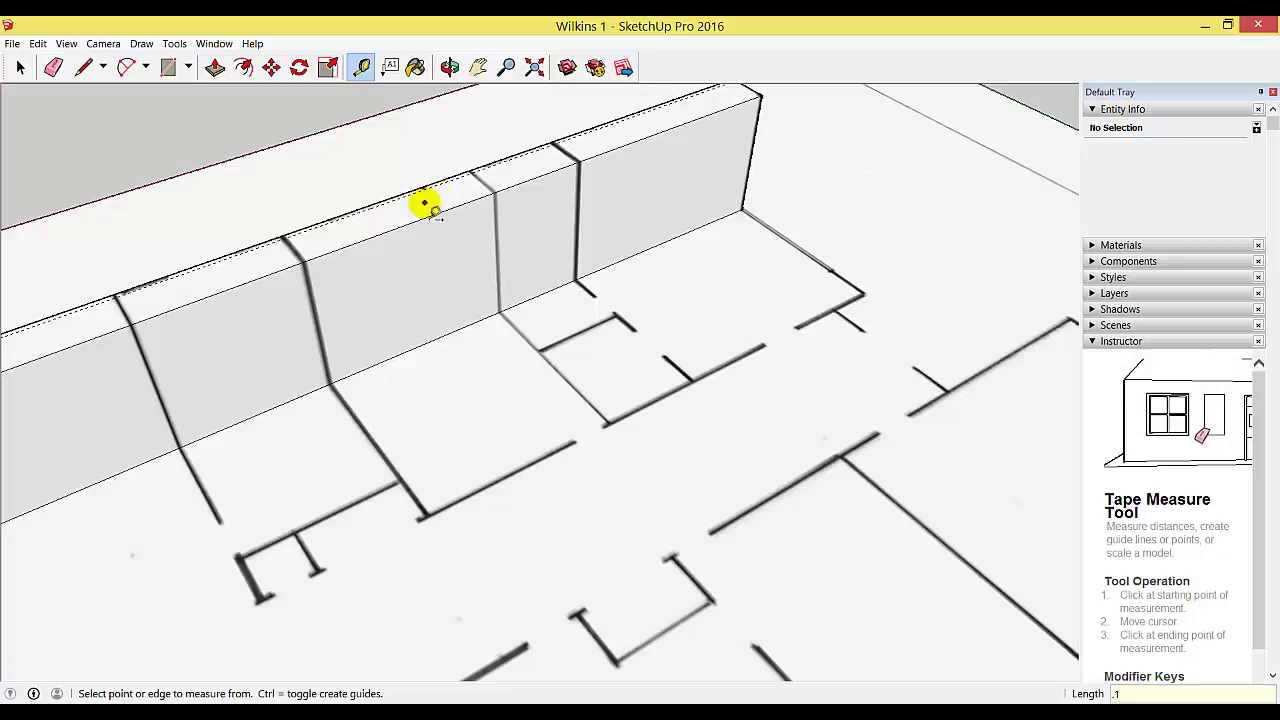
# Push the long wall's inner face back to the guide line to make the wall 0.1 m thick.
pyautogui.scroll(5, 410, 240)
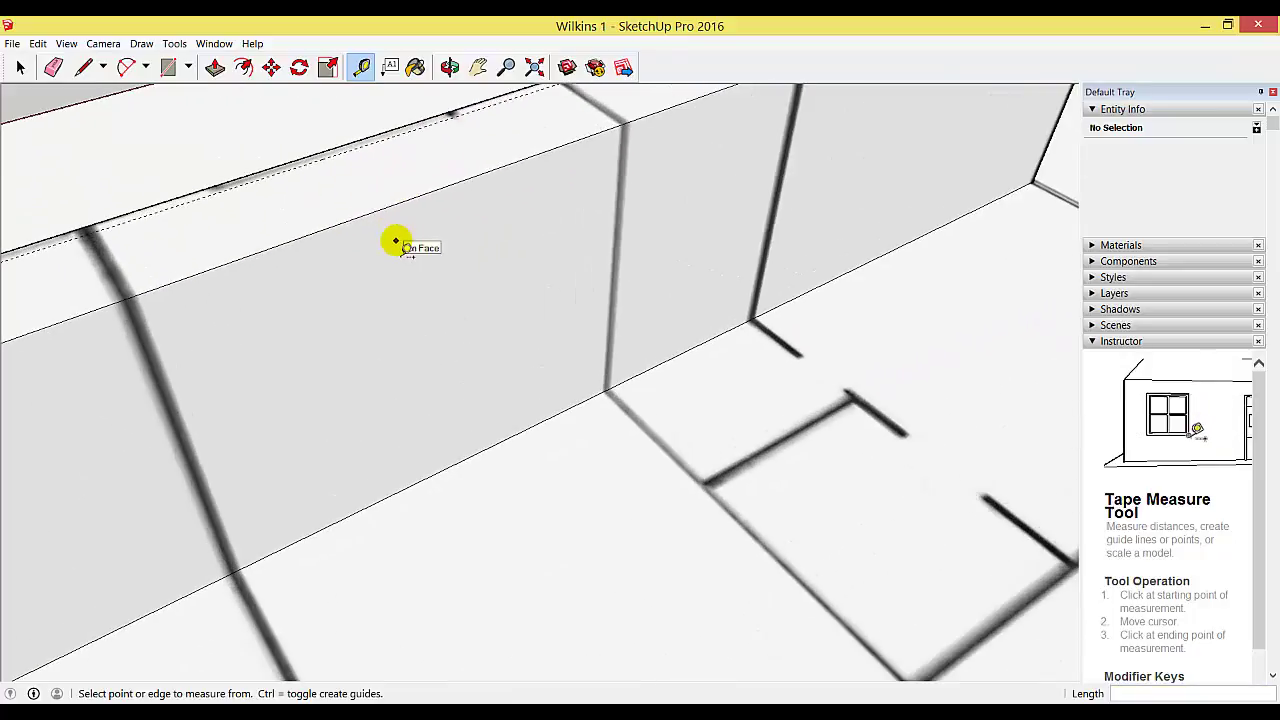
pyautogui.click(216, 66)
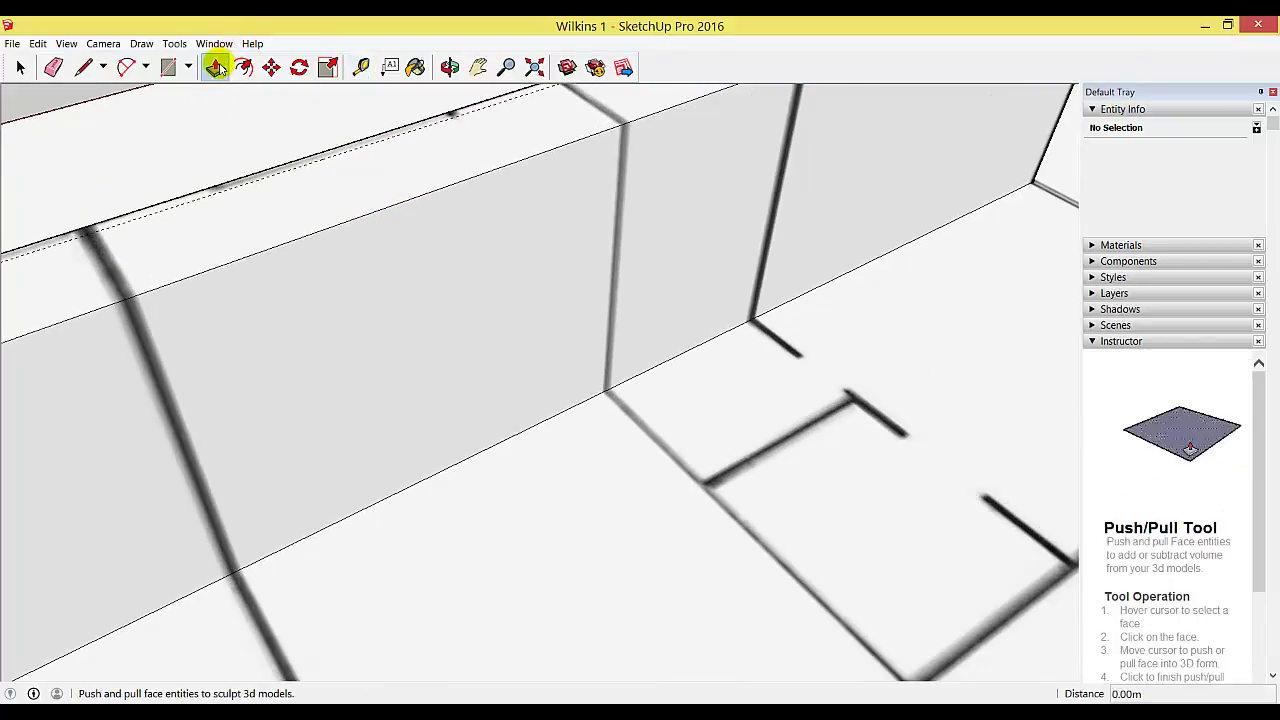
pyautogui.moveTo(286, 196)
pyautogui.mouseDown()
pyautogui.moveTo(297, 257)
pyautogui.moveTo(266, 189)
pyautogui.mouseUp()
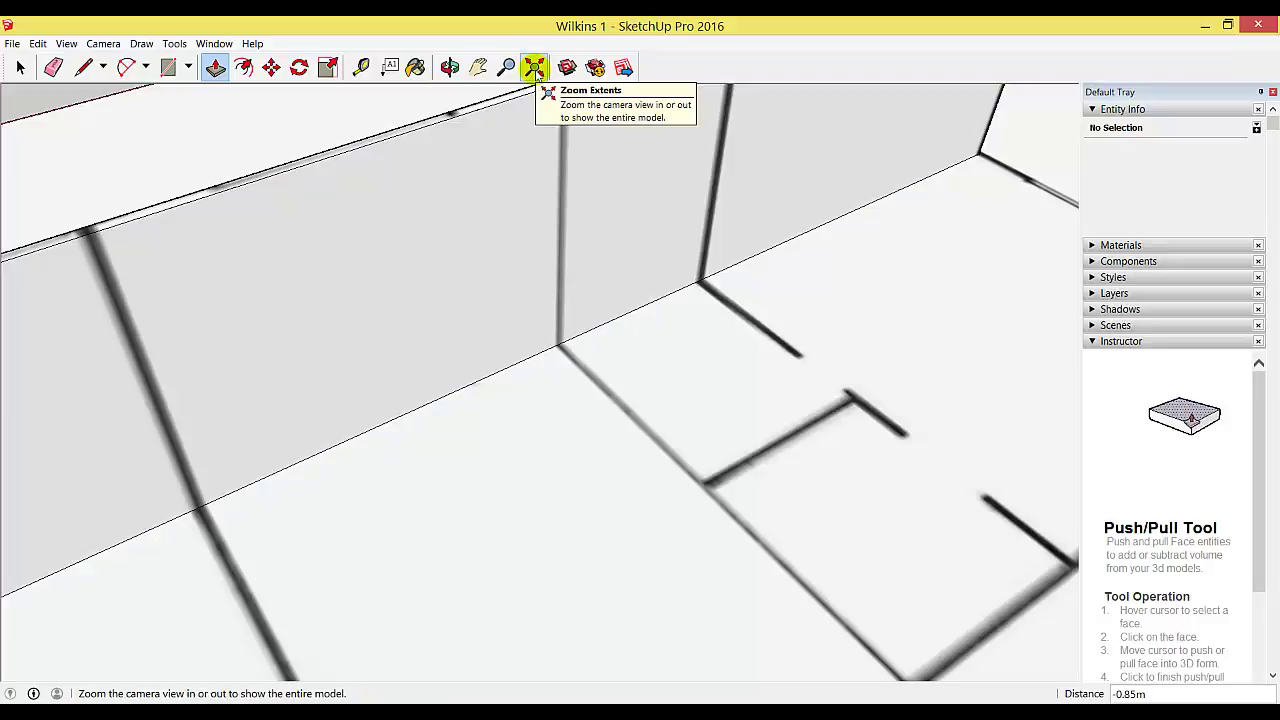
# Draw a rectangle about 13.97 m by 0.5 m along the adjoining end wall, starting at the long wall's base corner.
pyautogui.click(535, 68)
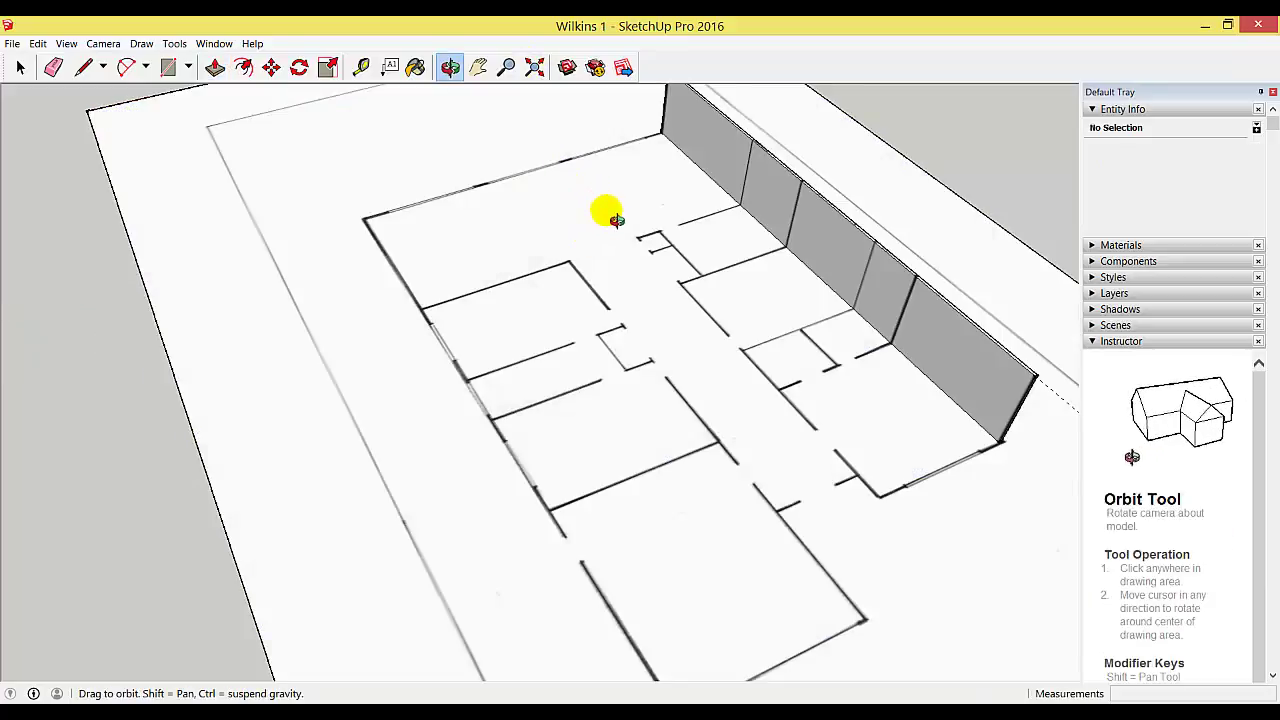
pyautogui.scroll(2, 617, 220)
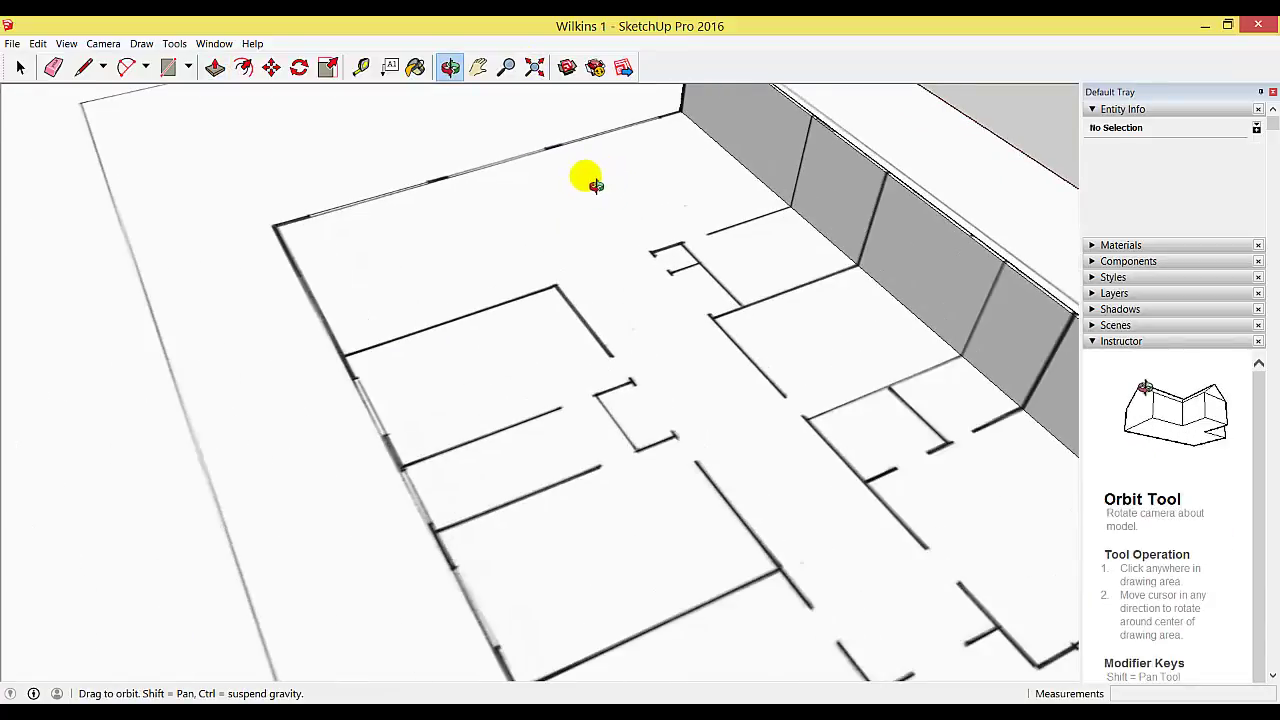
pyautogui.click(478, 67)
pyautogui.moveTo(542, 184); pyautogui.dragTo(590, 339)
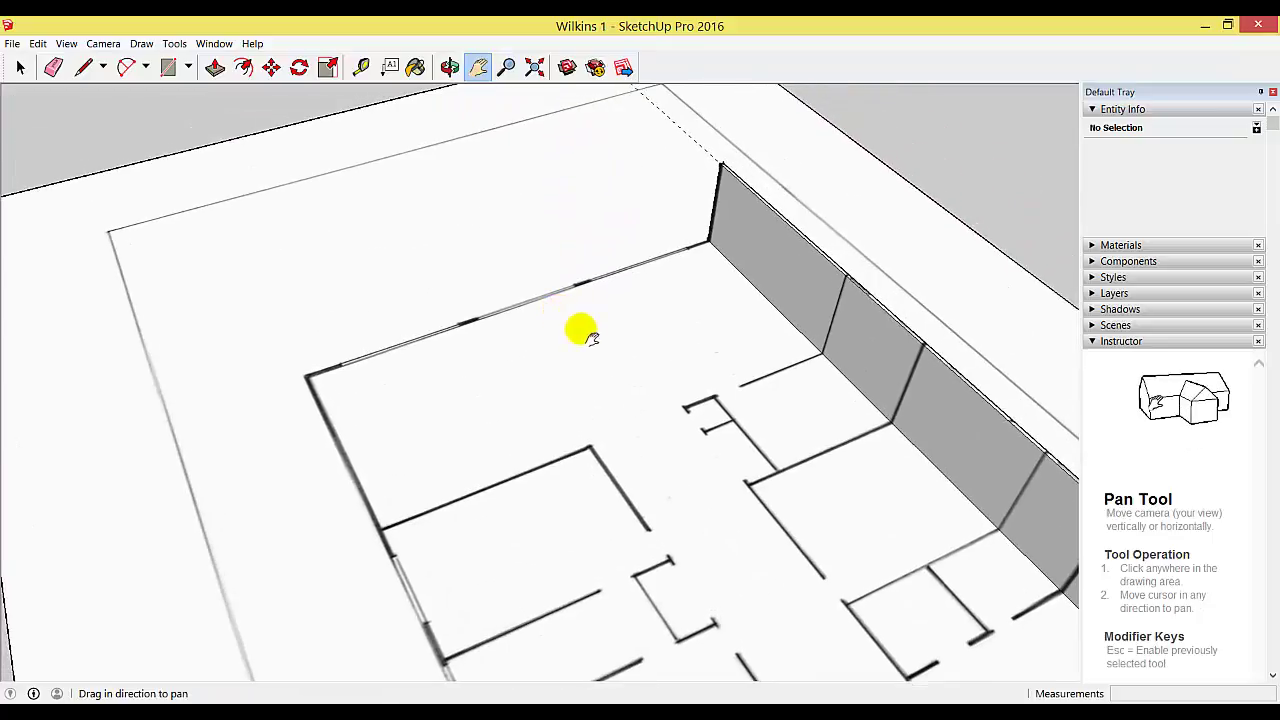
pyautogui.scroll(4, 594, 344)
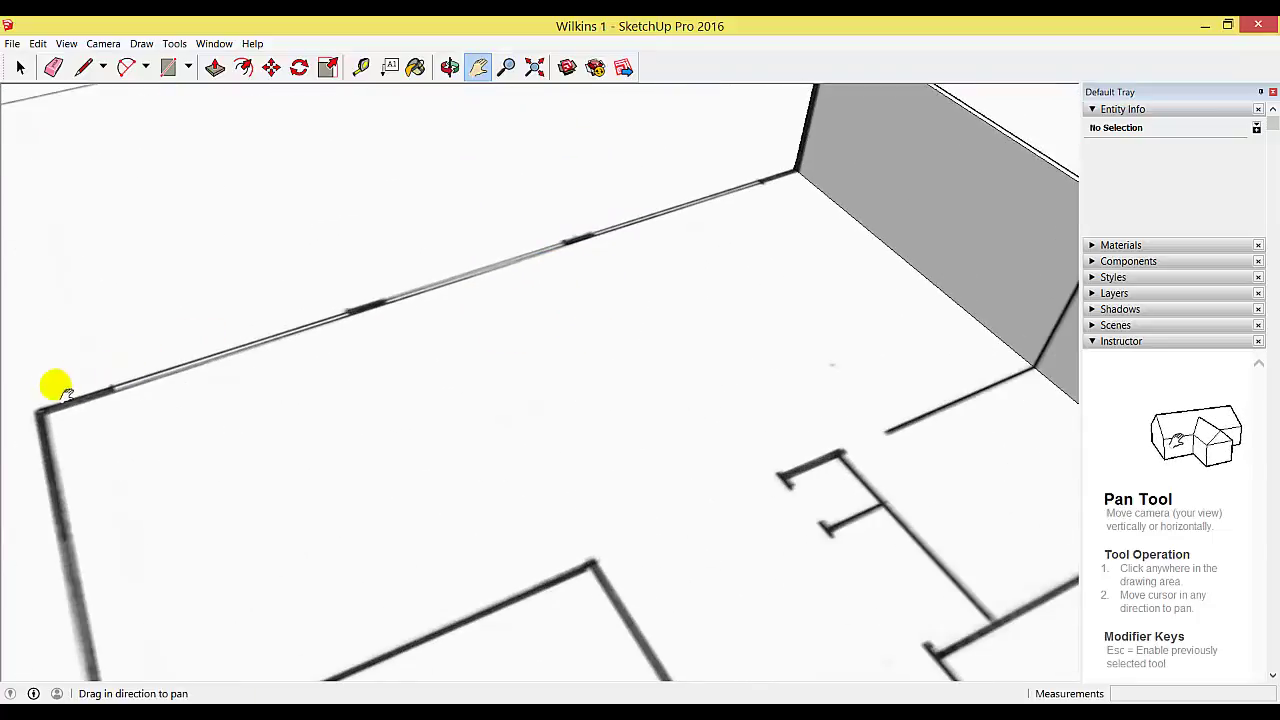
pyautogui.click(170, 66)
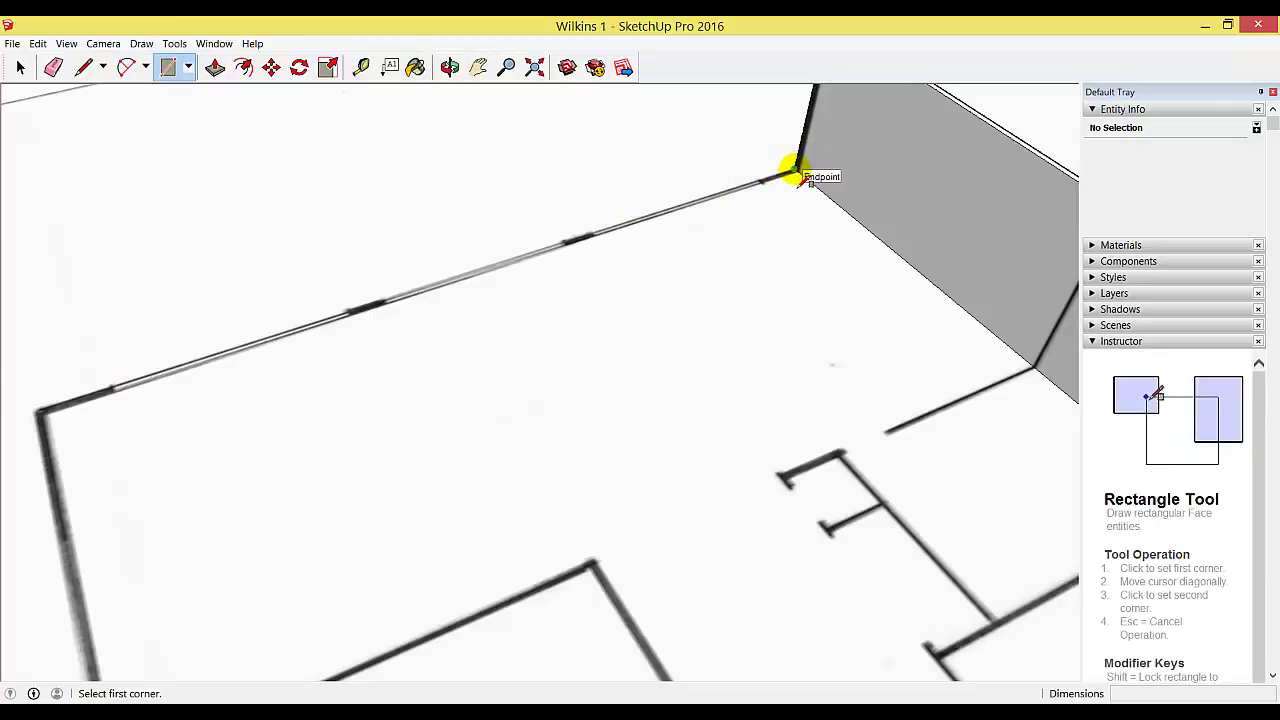
pyautogui.click(795, 170)
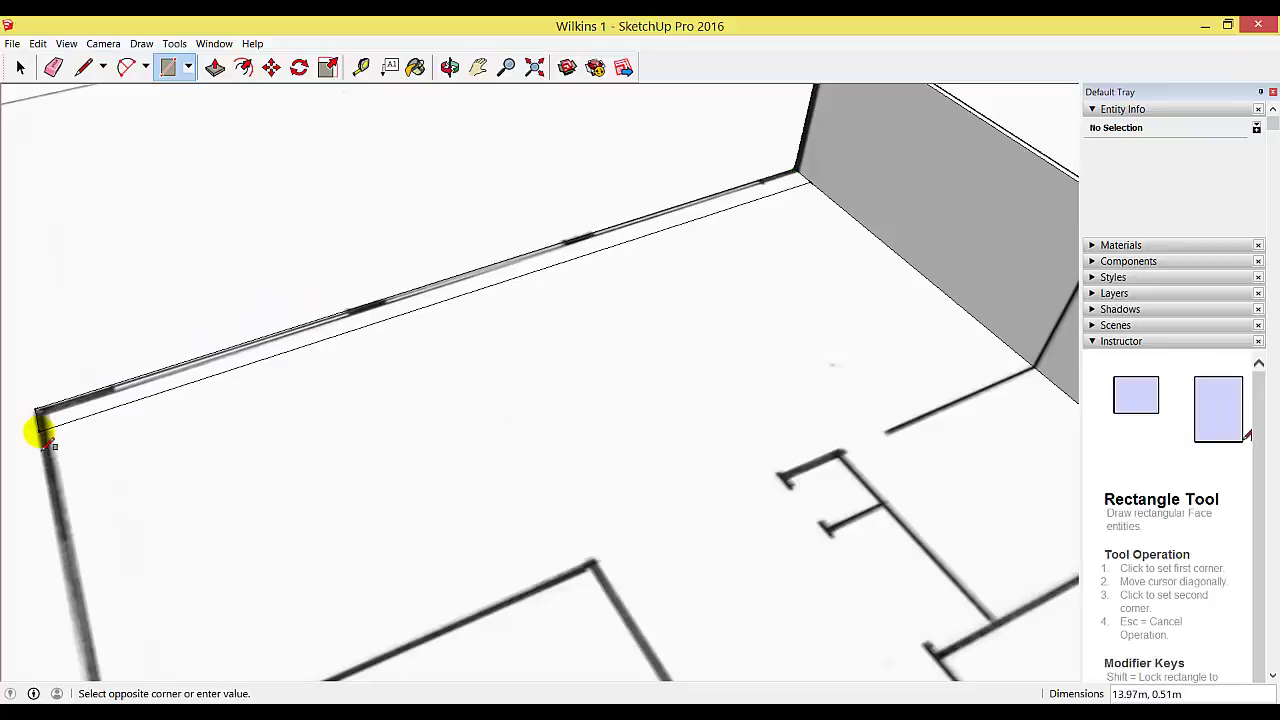
pyautogui.click(40, 432)
# Extrude the end wall rectangle upward to a height of 3 m with Push/Pull.
pyautogui.click(214, 67)
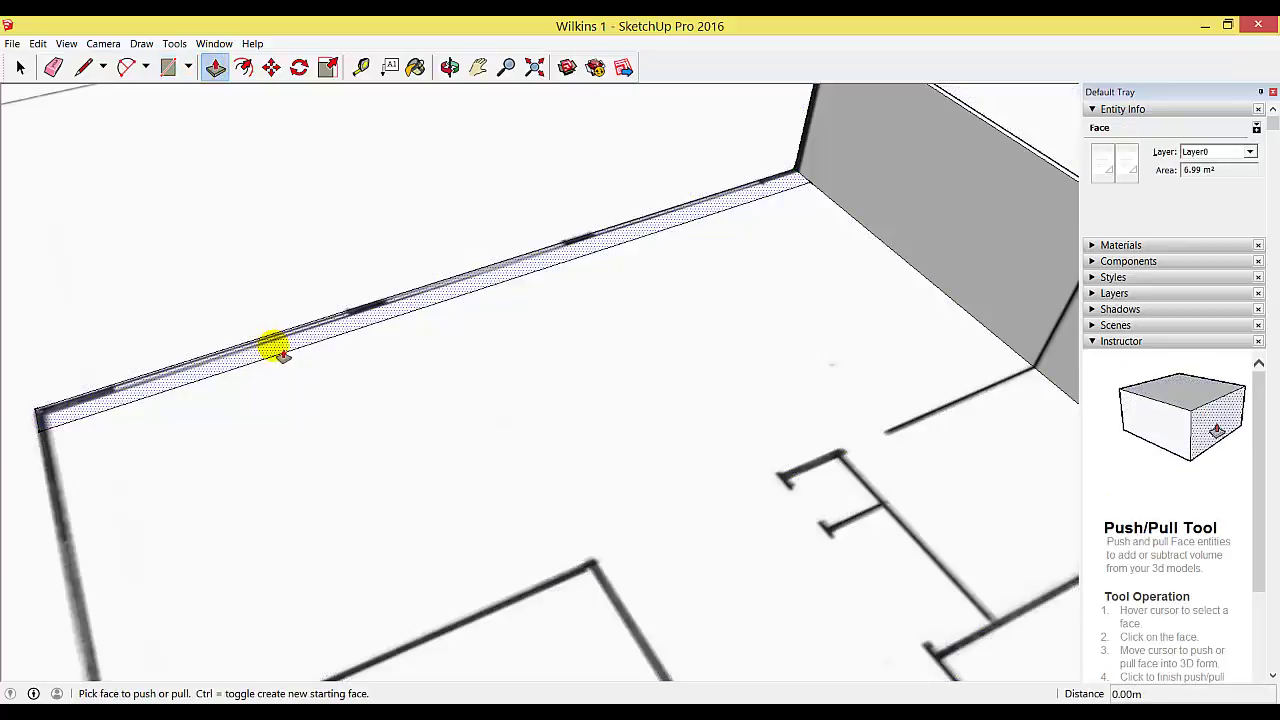
pyautogui.moveTo(283, 355); pyautogui.dragTo(289, 251)
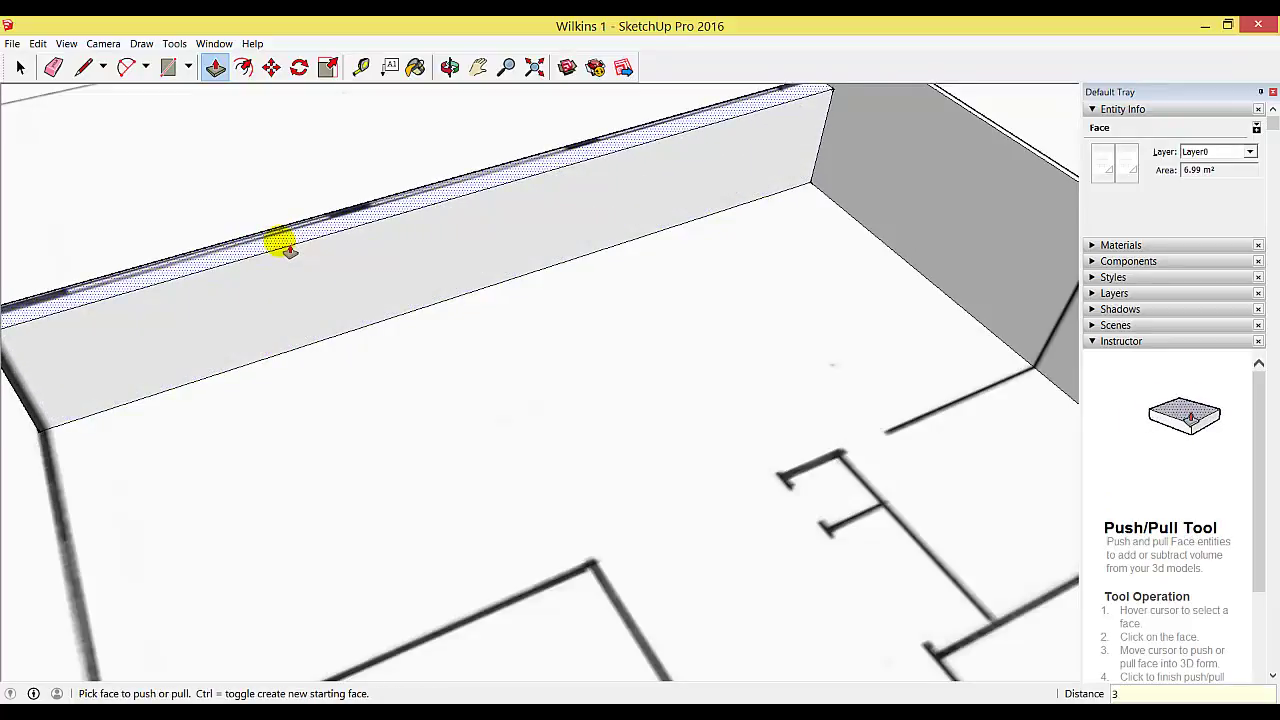
pyautogui.write('3')
pyautogui.press('Return')
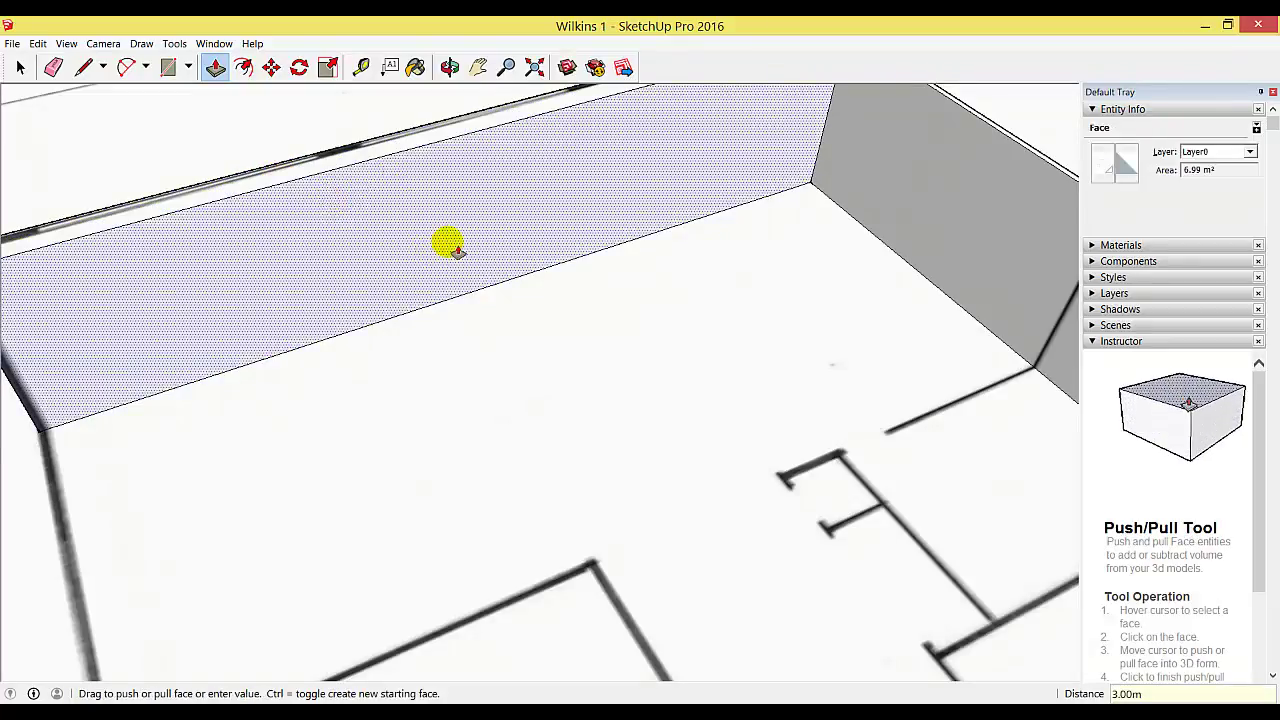
# Place a guide line on the end wall's top face, offset 0.1 m inward from its outer edge.
pyautogui.scroll(-5, 455, 250)
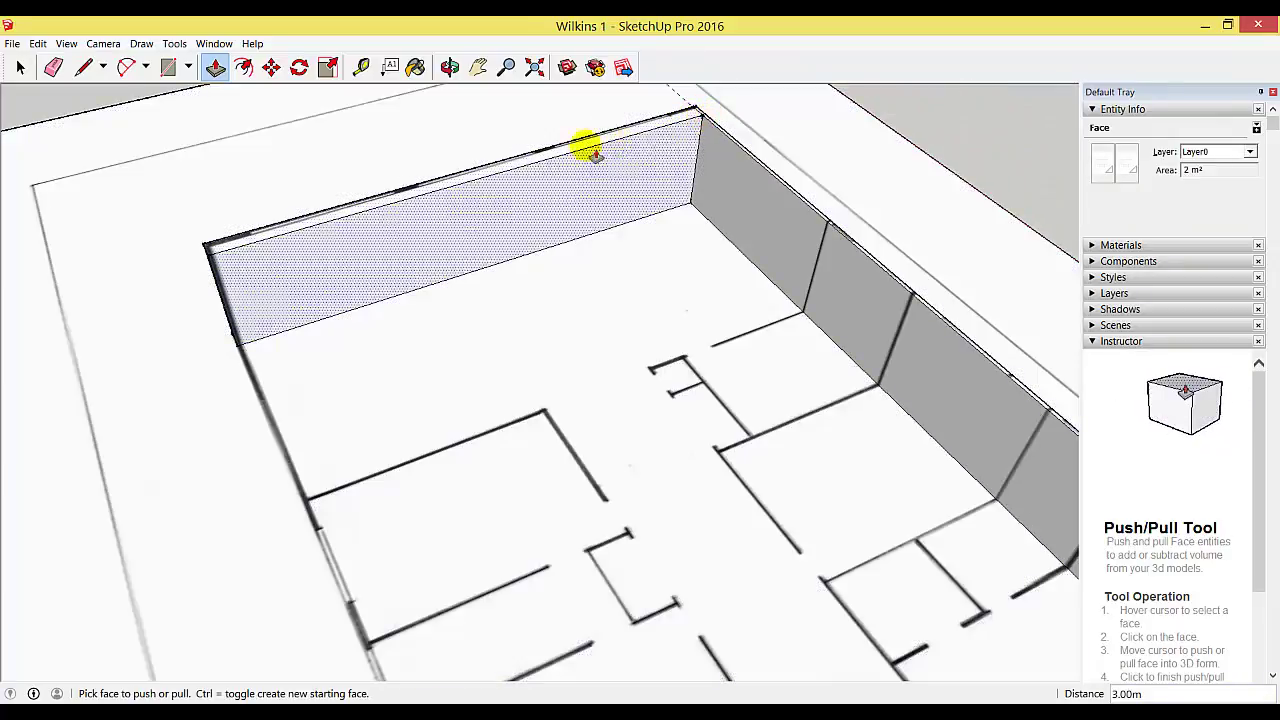
pyautogui.scroll(4, 593, 152)
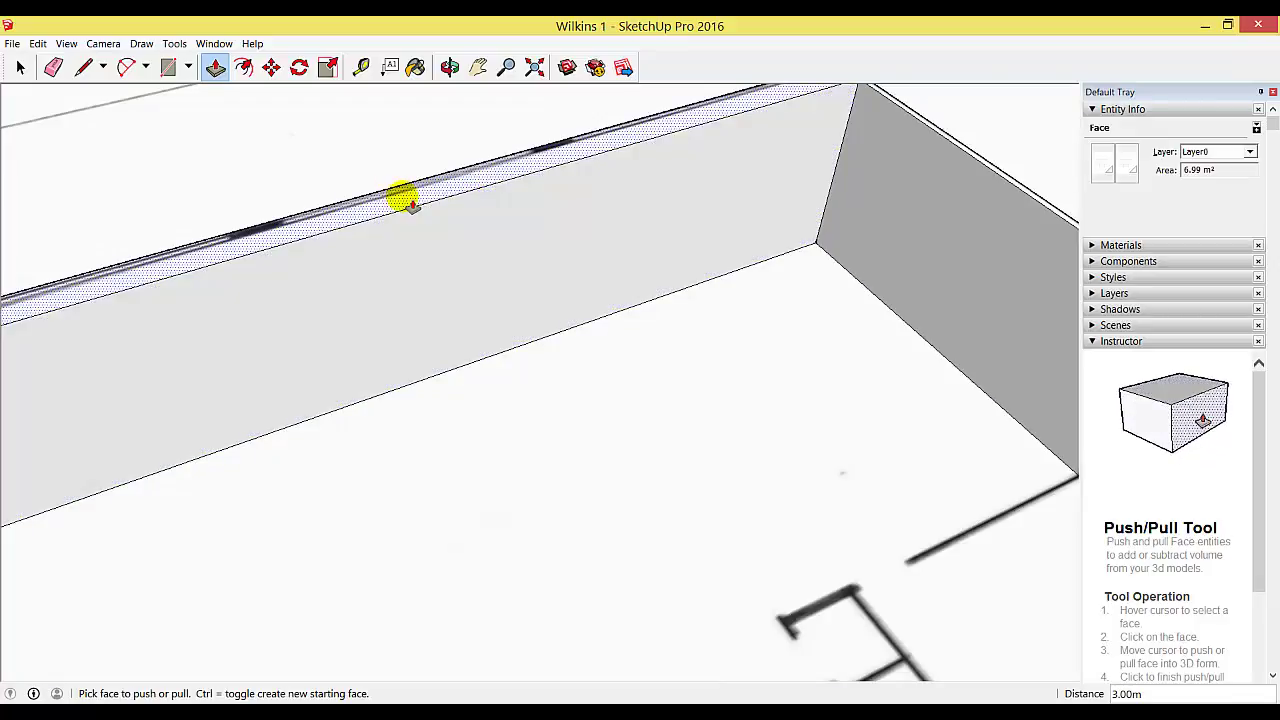
pyautogui.click(360, 67)
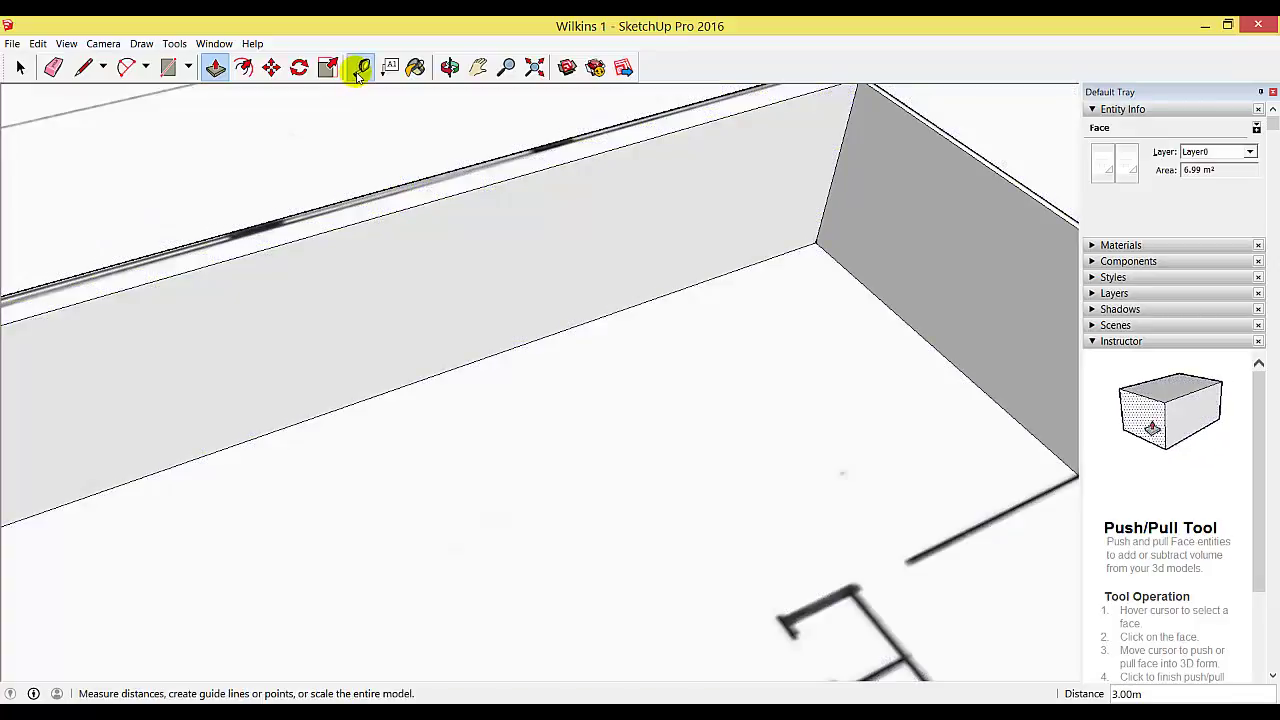
pyautogui.click(417, 183)
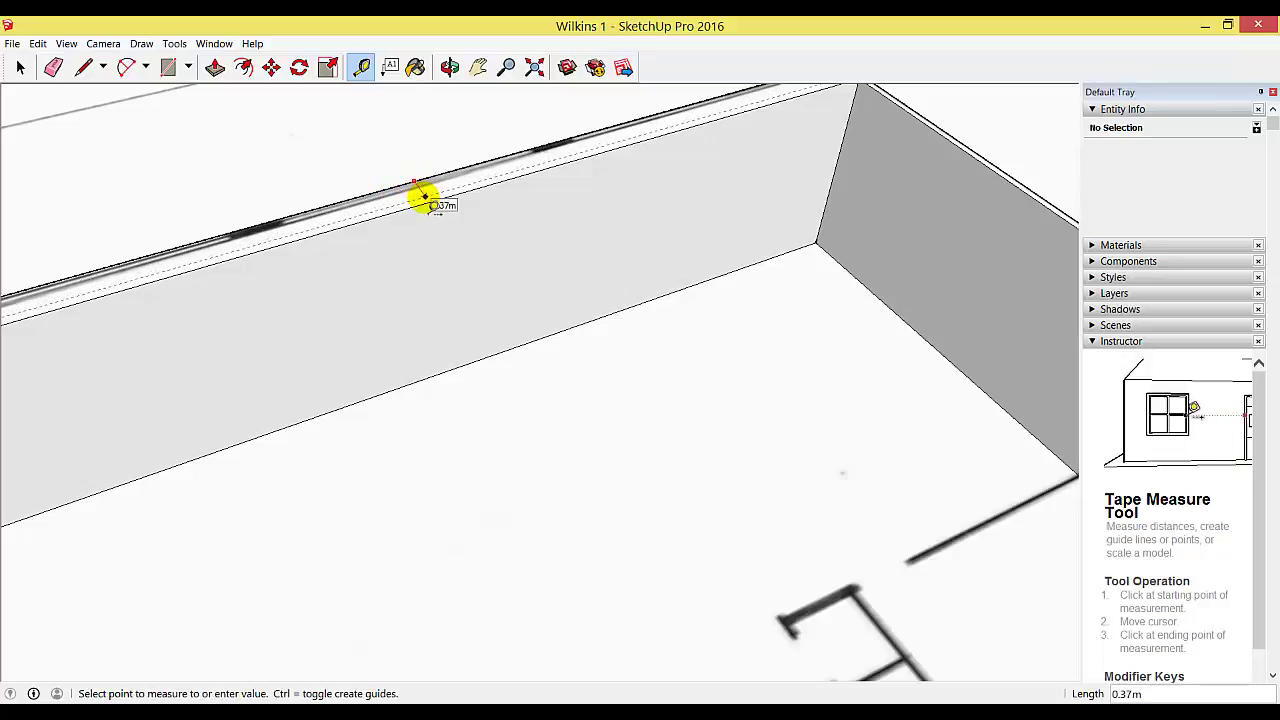
pyautogui.click(431, 203)
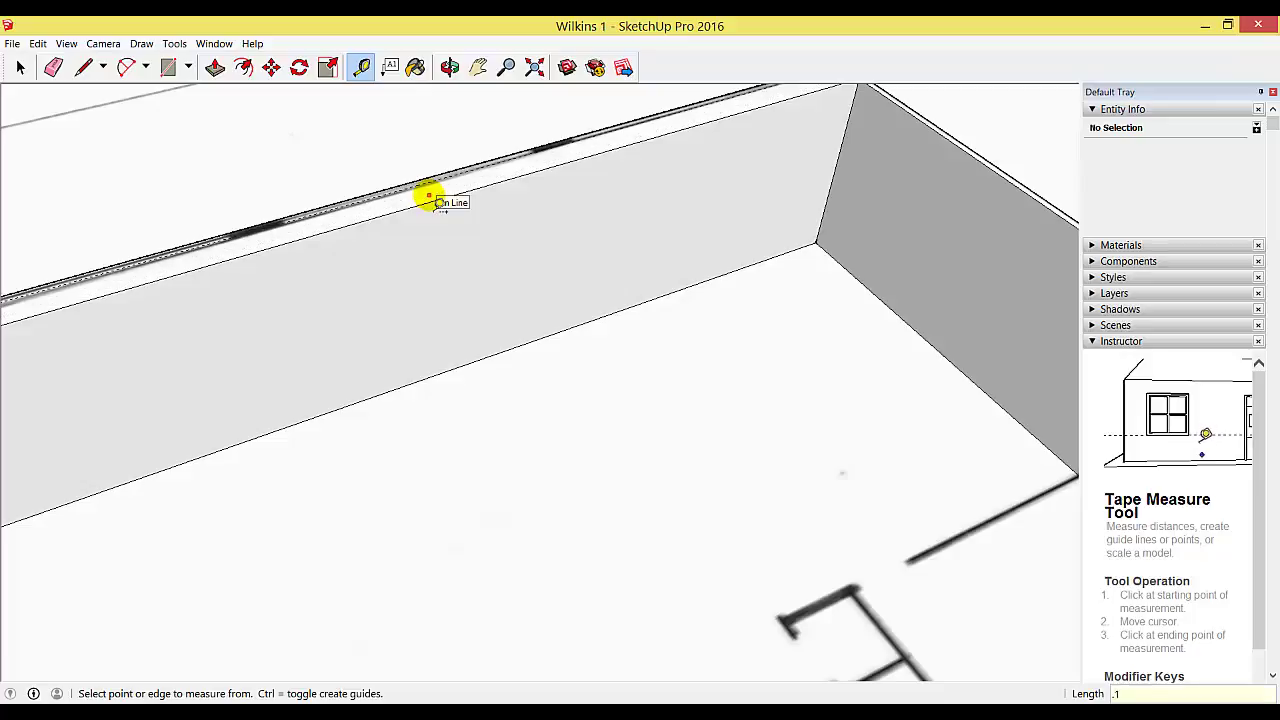
# Push the end wall's inner face back to the guide line to make the wall 0.1 m thick.
pyautogui.click(215, 67)
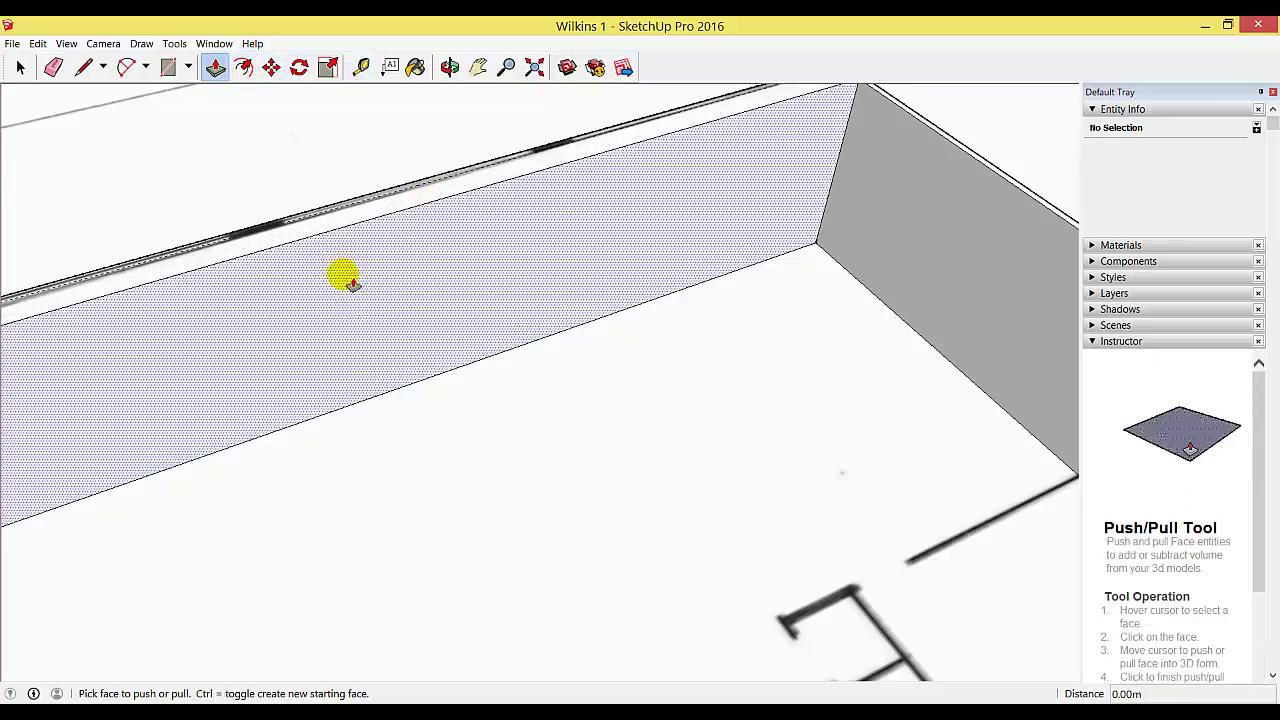
pyautogui.click(352, 283)
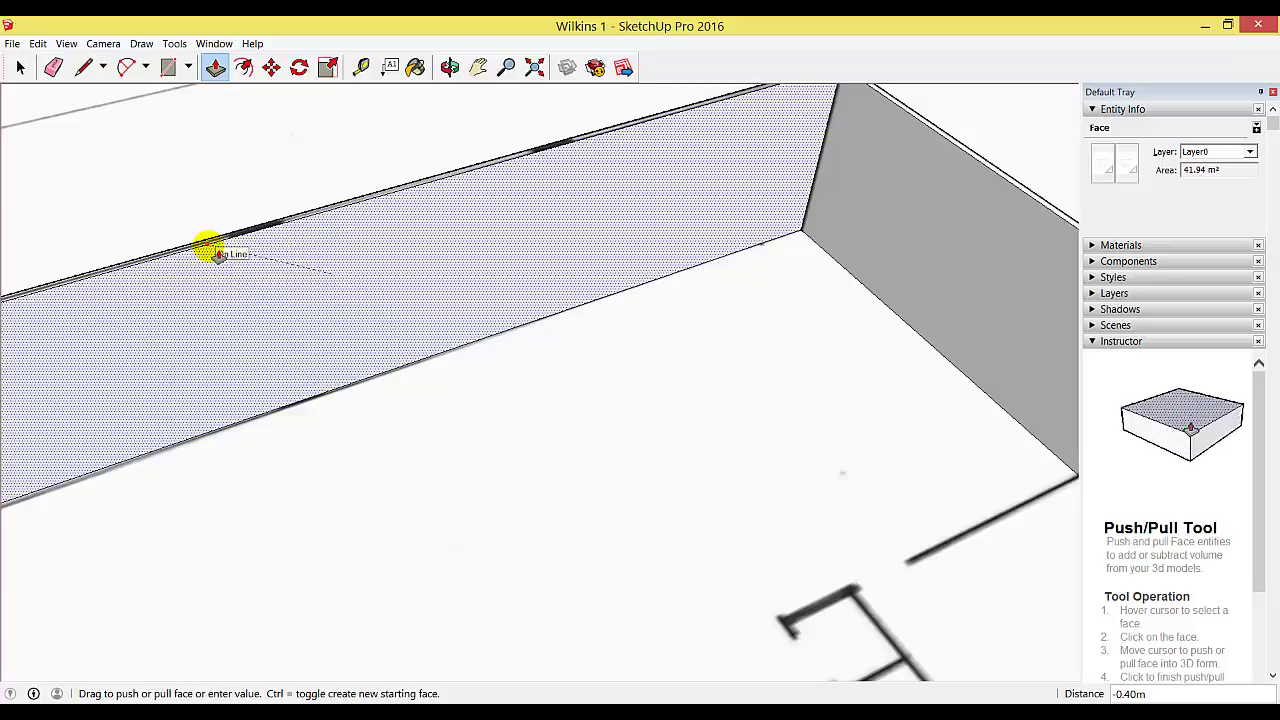
pyautogui.click(212, 252)
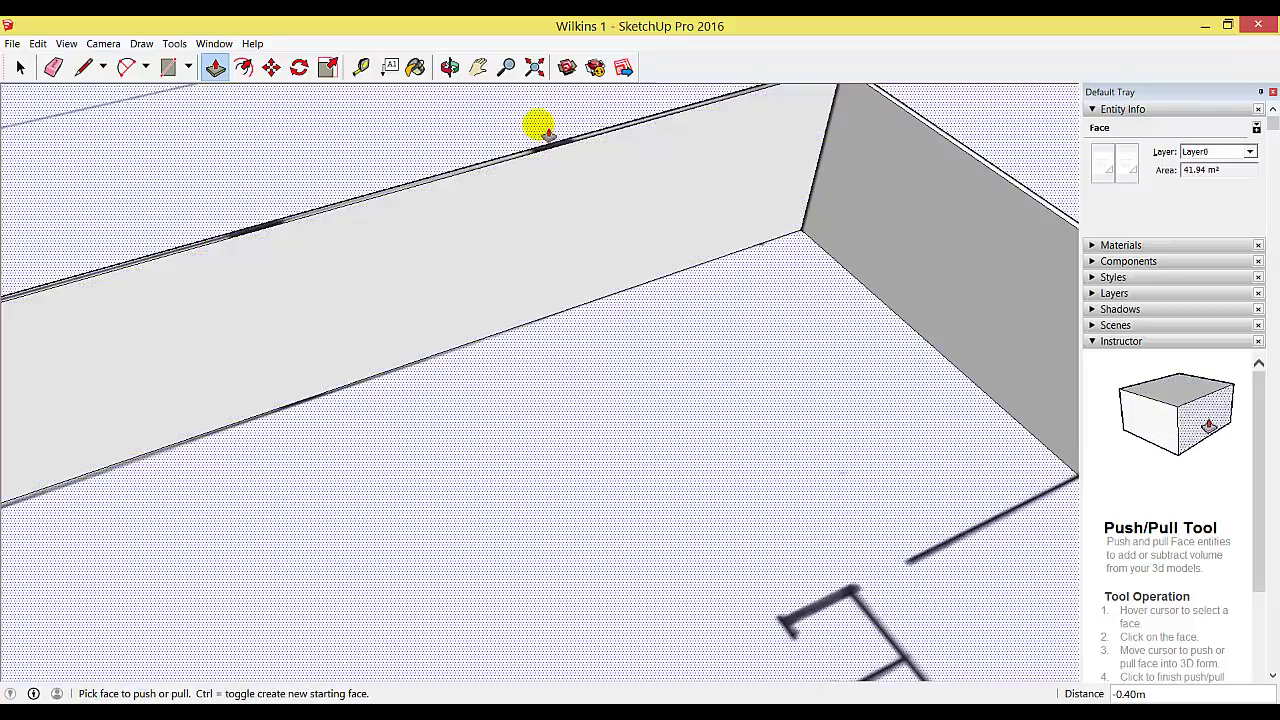
# Erase the guide lines running along the finished long wall and end wall.
pyautogui.click(533, 70)
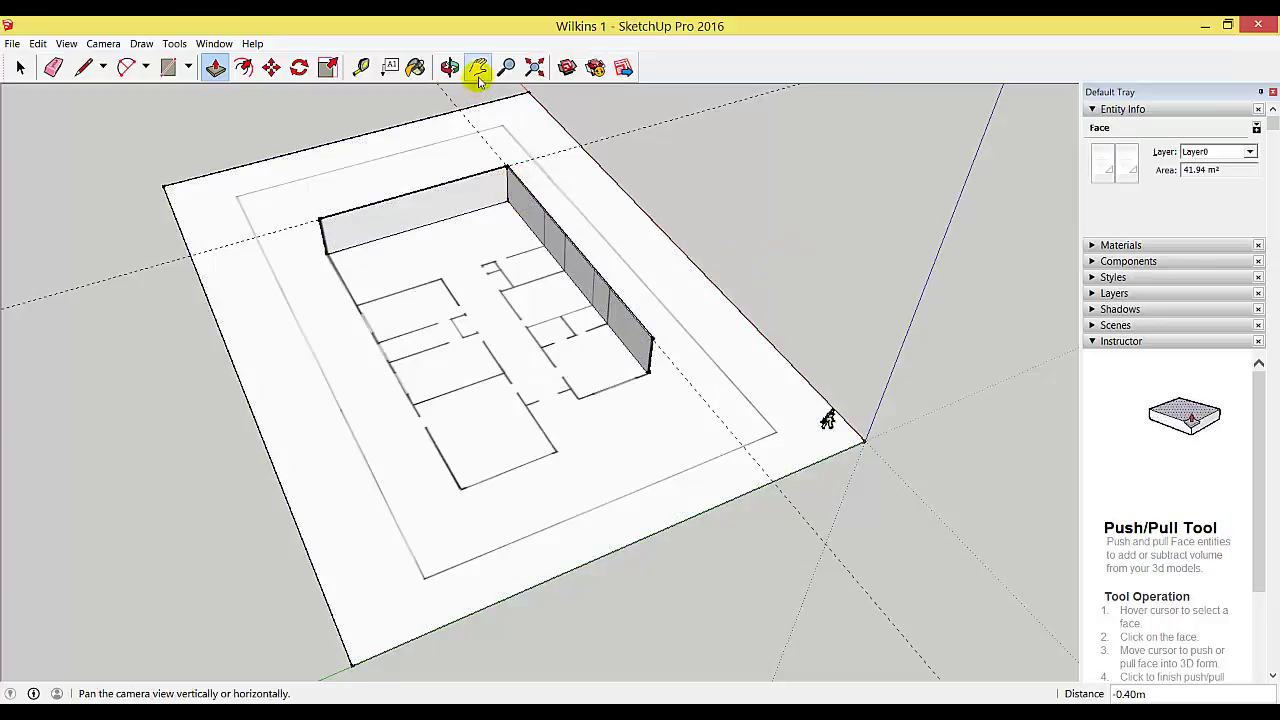
pyautogui.scroll(1, 500, 183)
pyautogui.scroll(5, 500, 183)
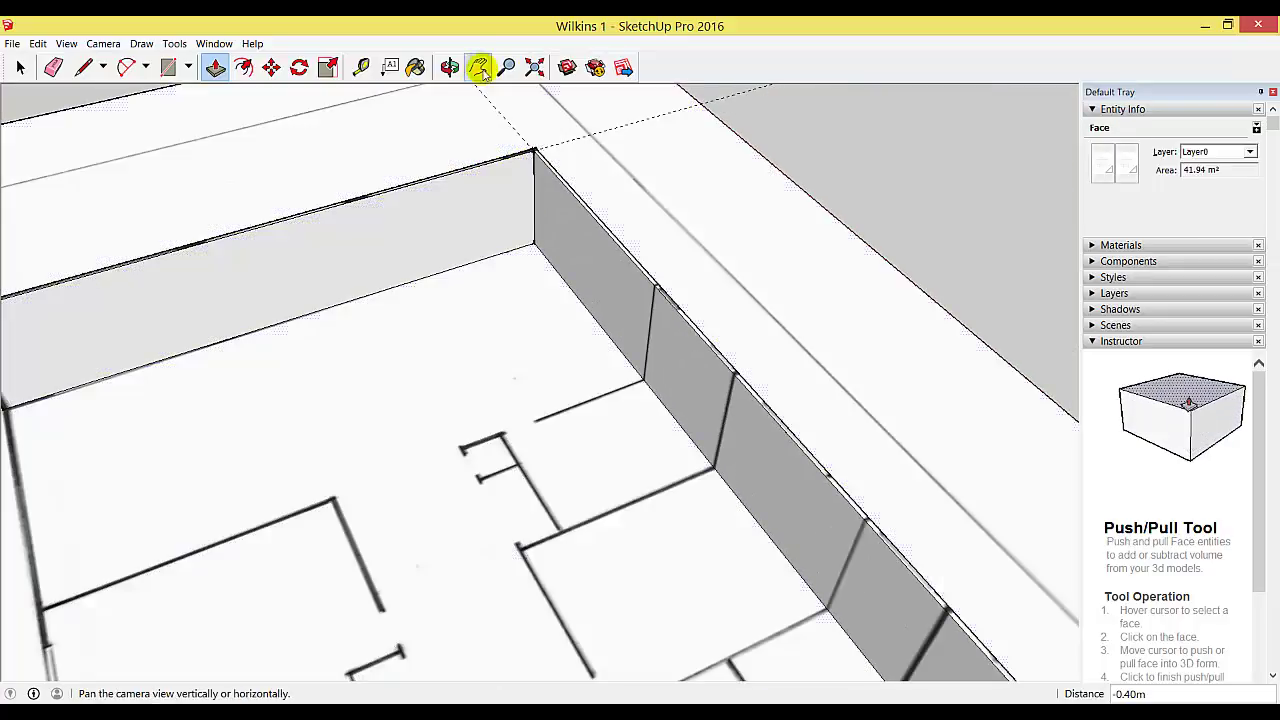
pyautogui.click(478, 67)
pyautogui.moveTo(524, 143); pyautogui.dragTo(526, 271)
pyautogui.scroll(5, 530, 288)
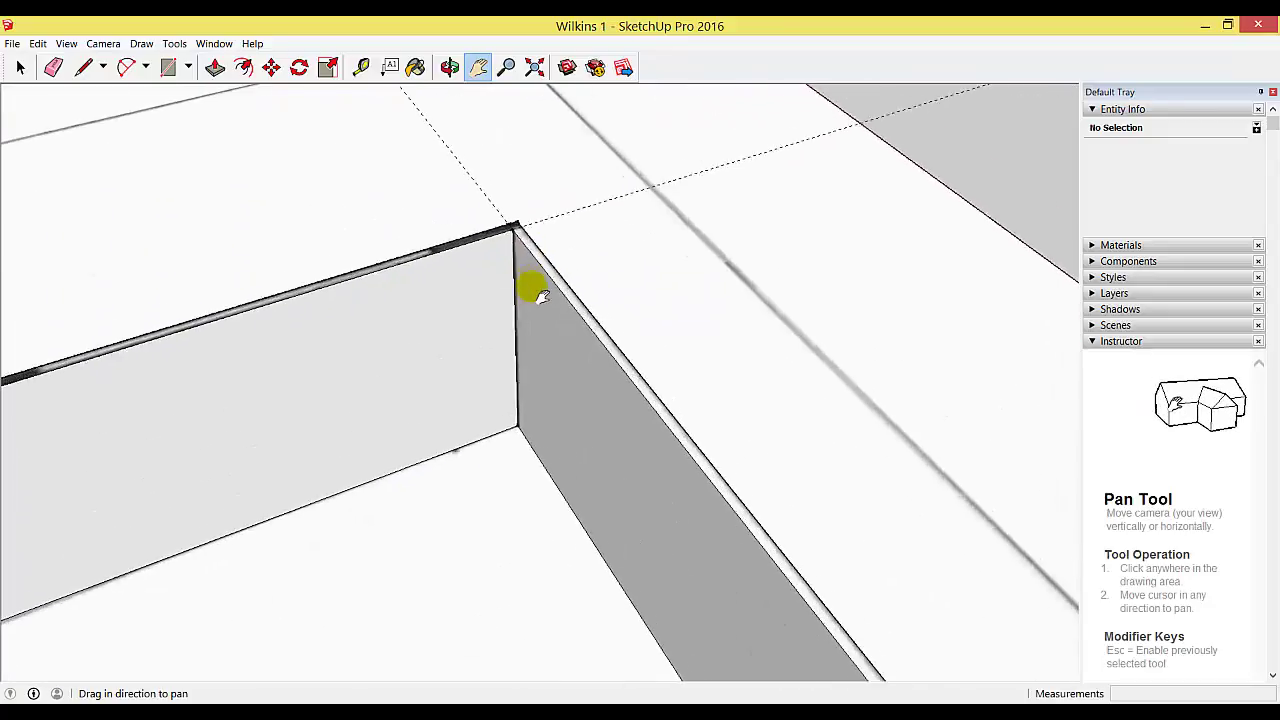
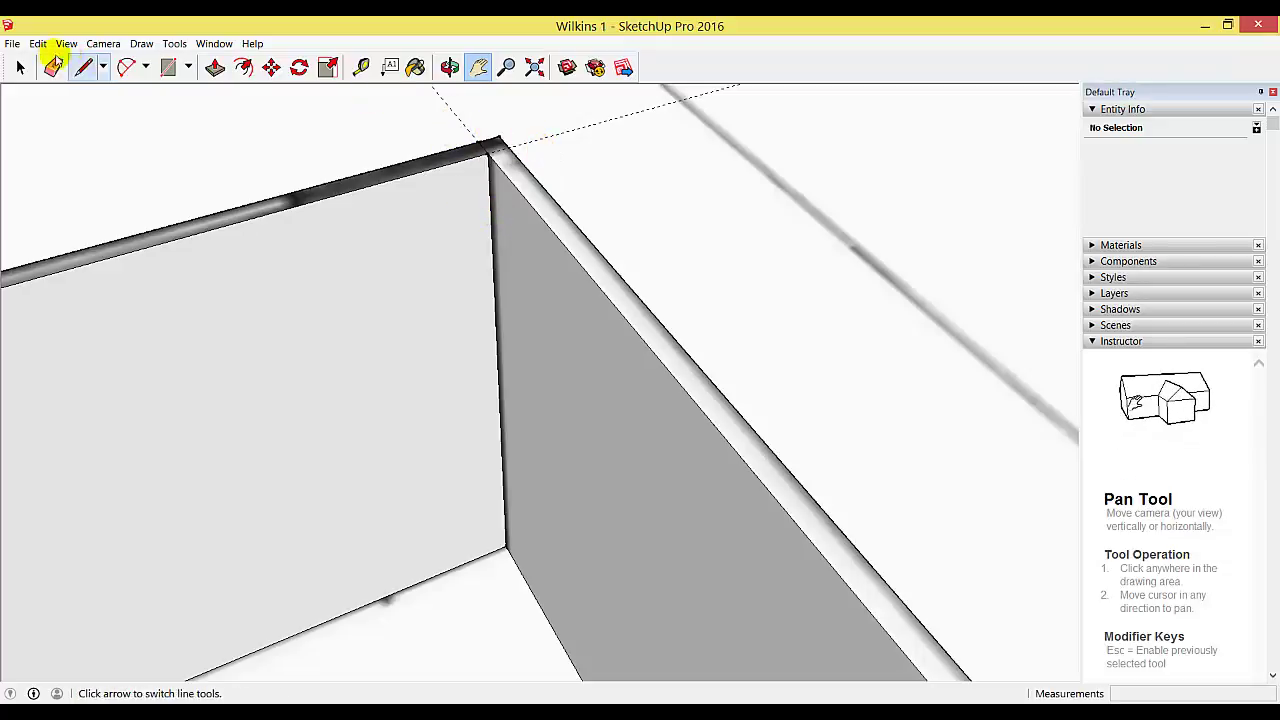
pyautogui.click(52, 67)
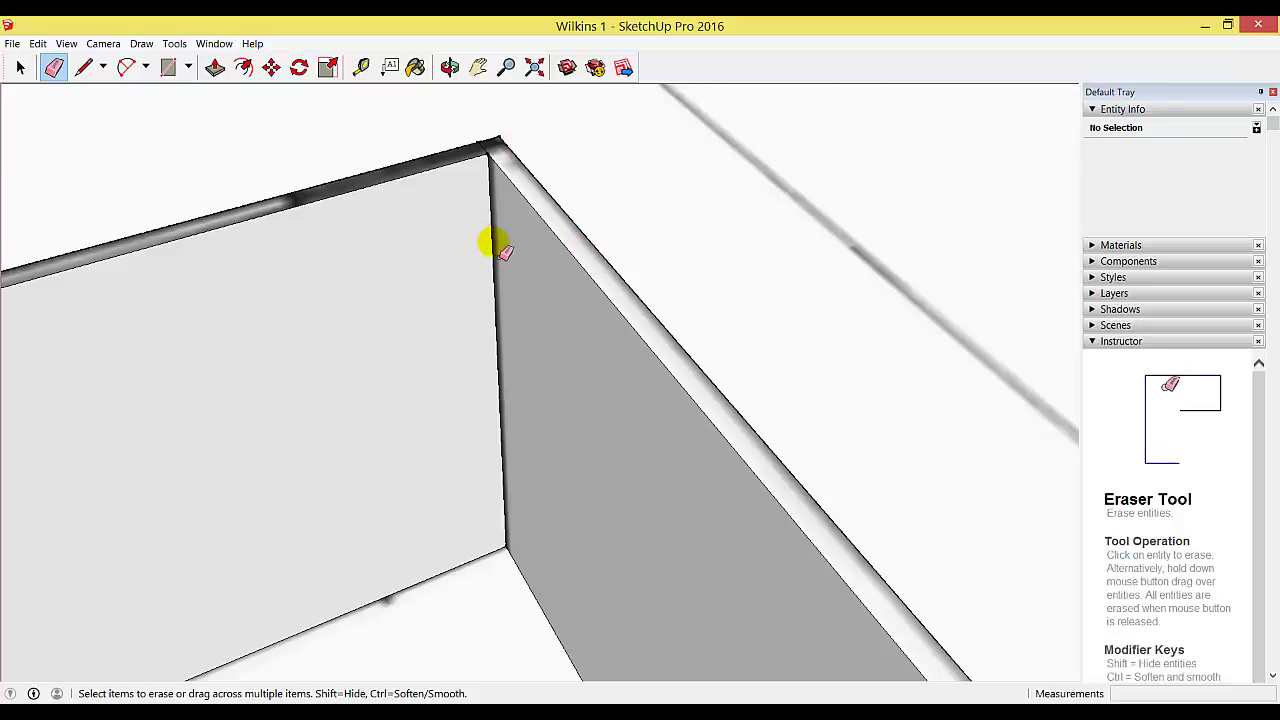
# Draw a rectangle about 23 m by 0.85 m along the plan's opposite long wall, starting at the end wall's base corner.
pyautogui.click(534, 67)
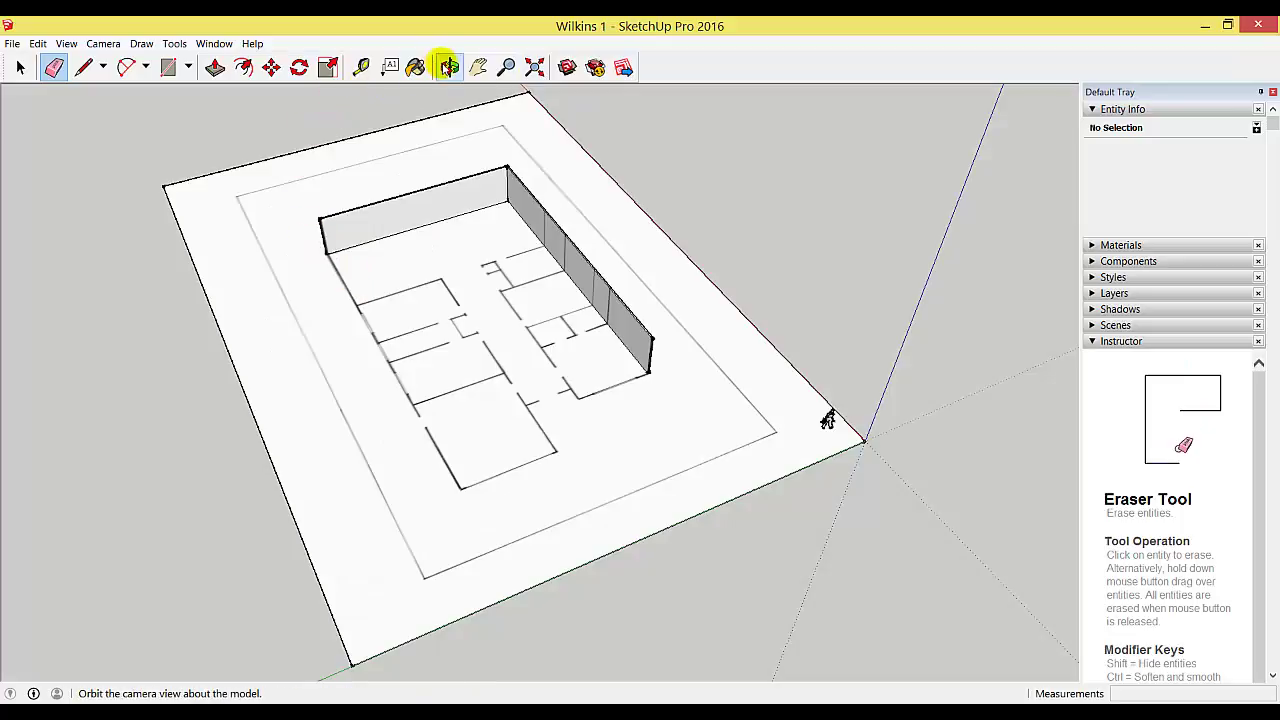
pyautogui.click(449, 67)
pyautogui.moveTo(514, 206); pyautogui.dragTo(329, 354)
pyautogui.scroll(5, 771, 334)
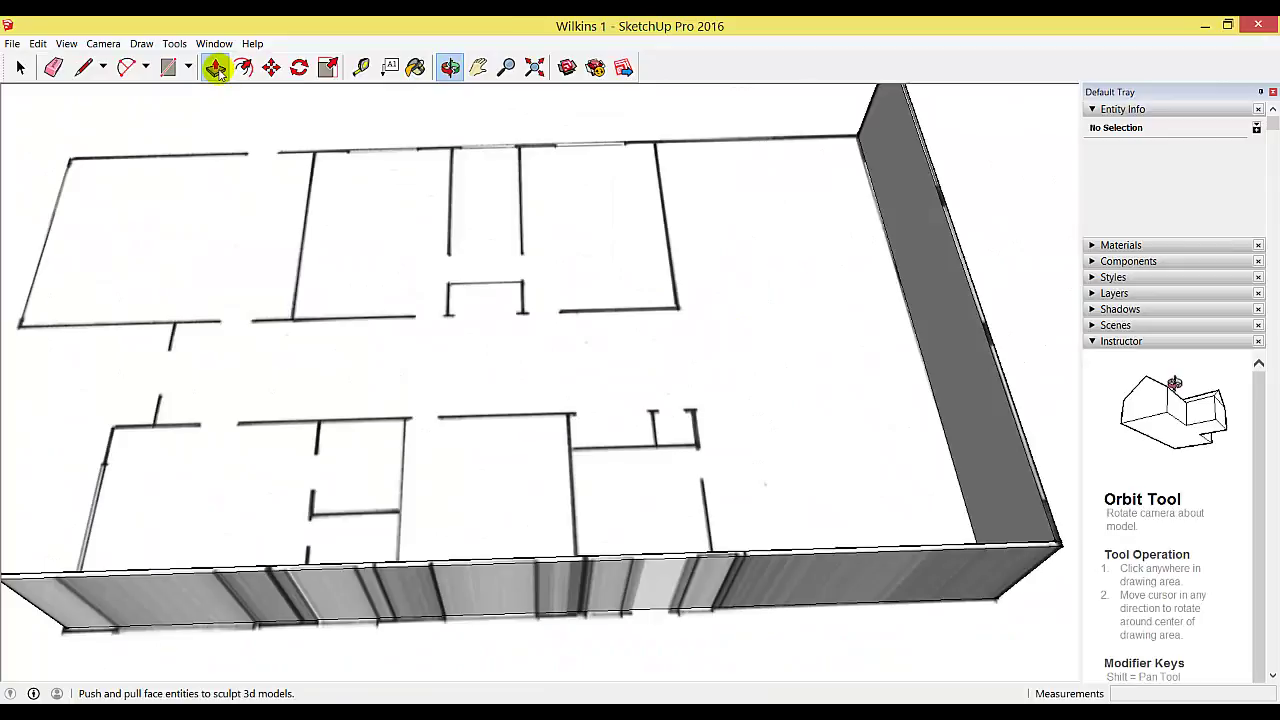
pyautogui.click(216, 68)
pyautogui.click(170, 67)
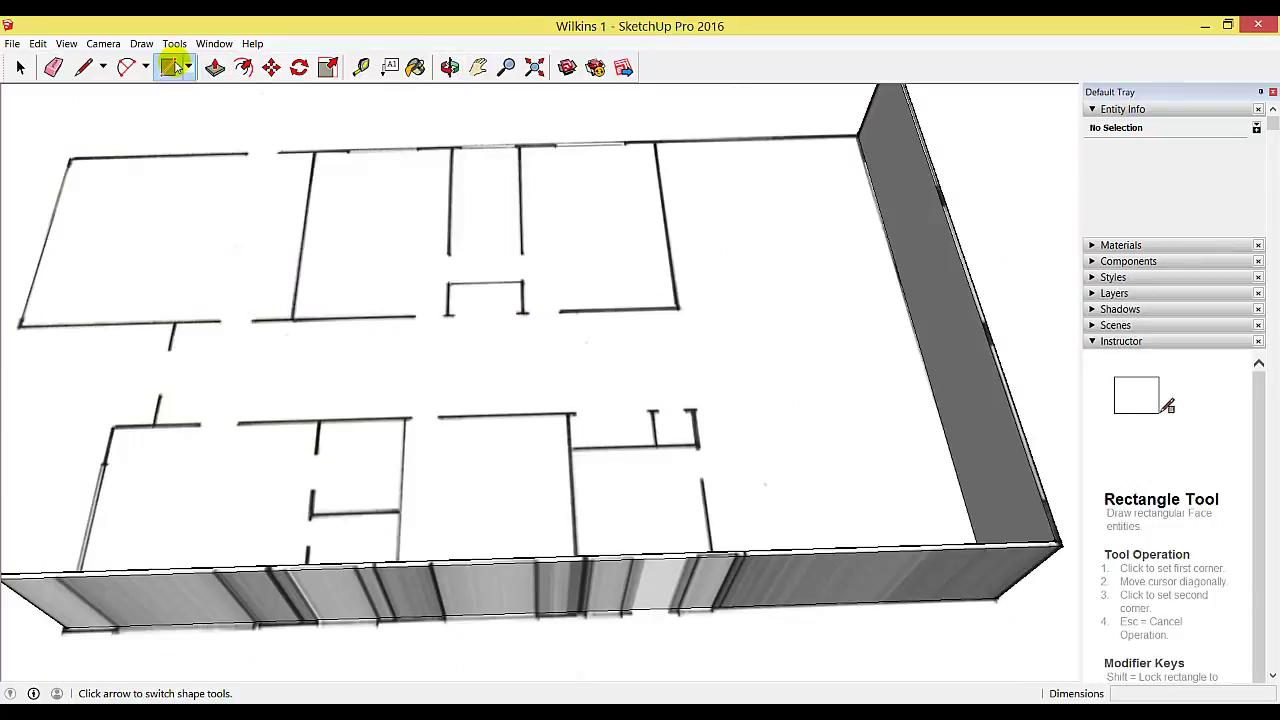
pyautogui.click(856, 137)
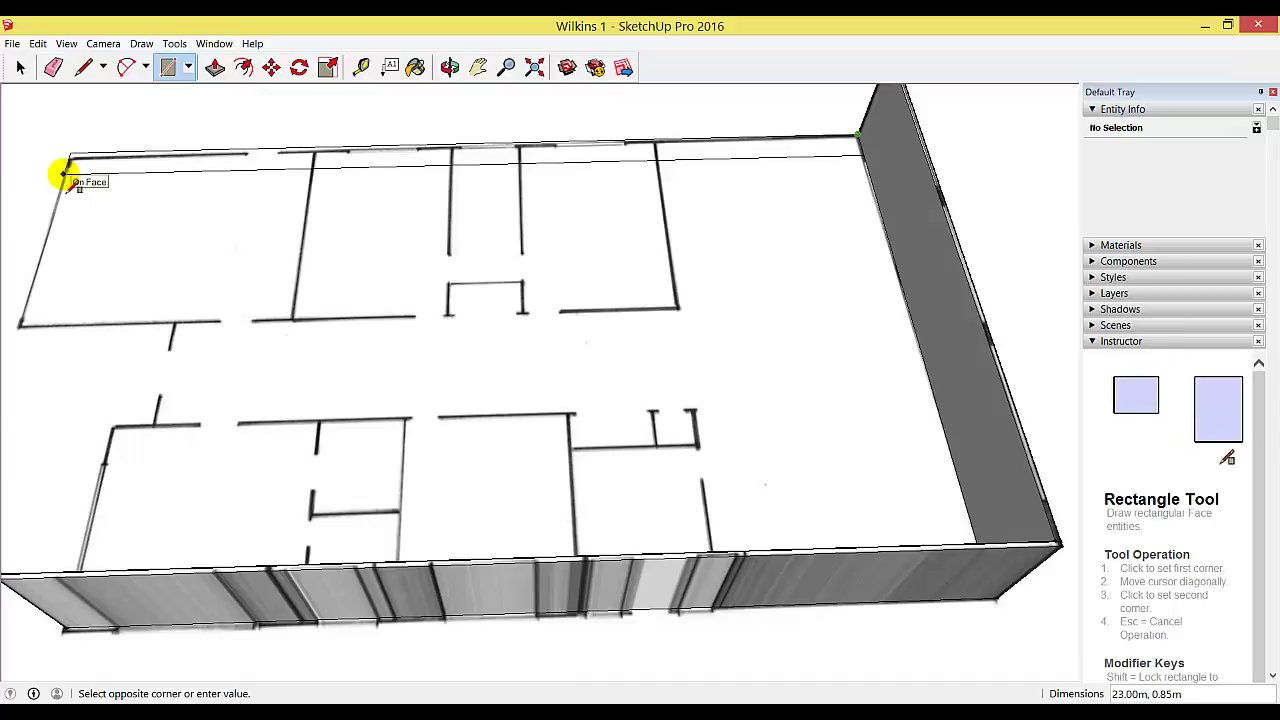
pyautogui.click(64, 172)
# Extrude the second long wall's rectangle upward by about 0.87 m and another 2.13 m, level with the end wall's top.
pyautogui.click(213, 66)
pyautogui.click(303, 172)
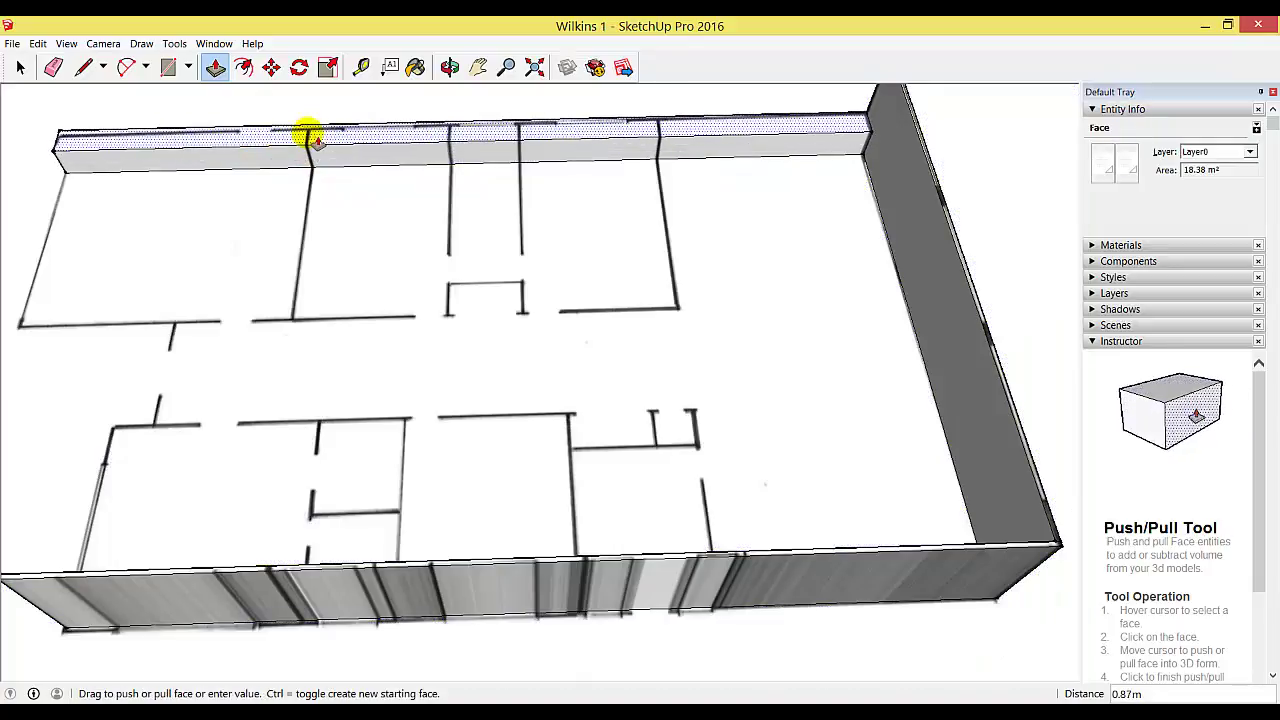
pyautogui.click(309, 135)
pyautogui.scroll(-5, 497, 200)
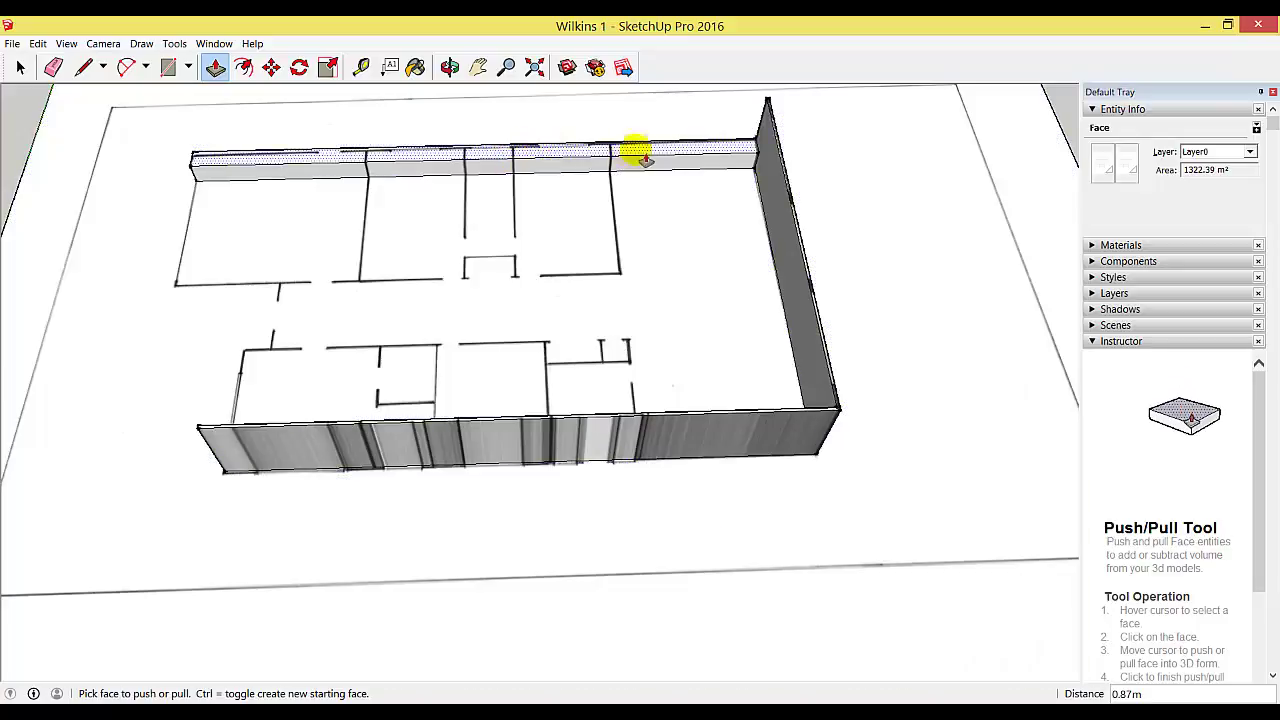
pyautogui.click(668, 157)
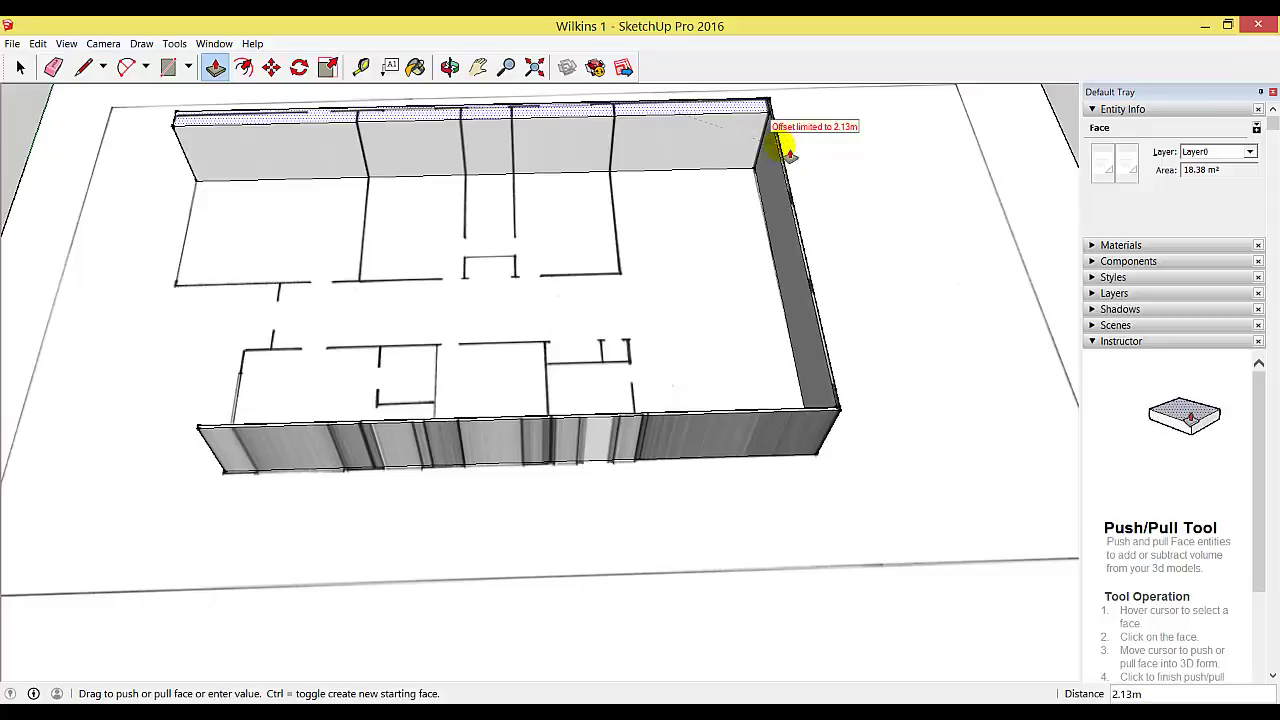
pyautogui.click(789, 152)
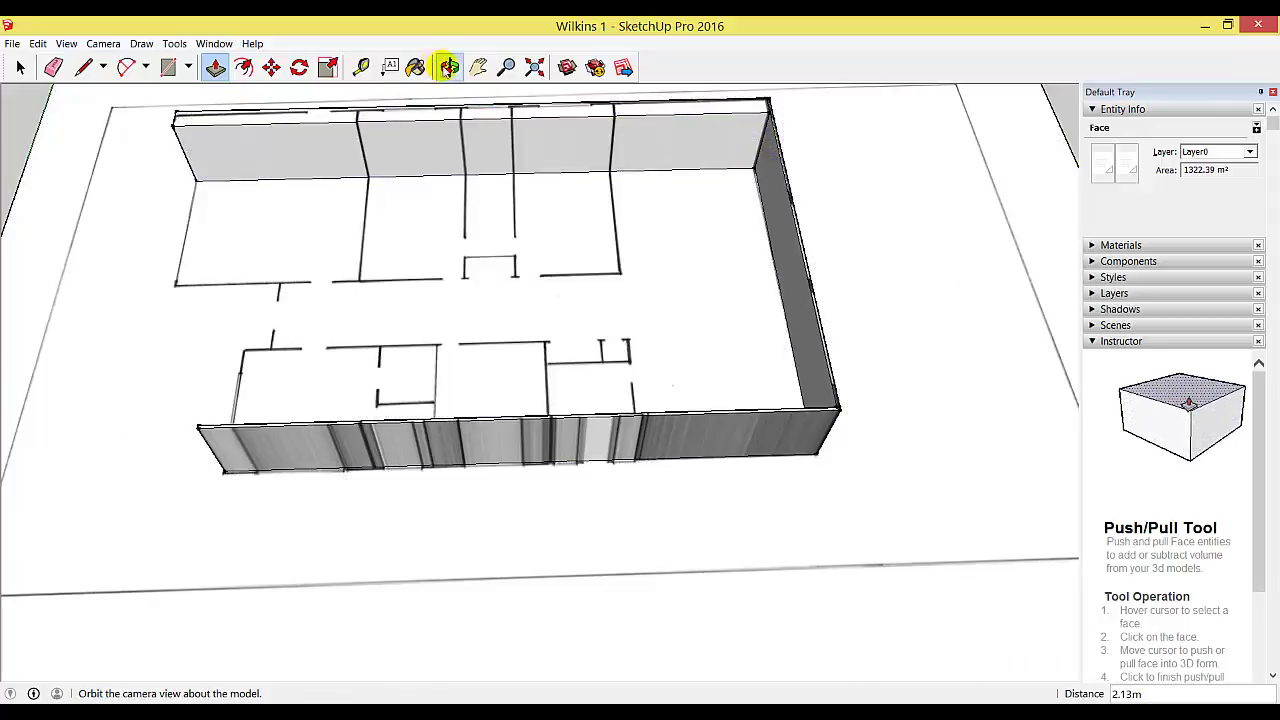
# Place a guide line on the second long wall's top face, offset 0.1 m inward from its outer edge.
pyautogui.click(478, 67)
pyautogui.moveTo(463, 114); pyautogui.dragTo(486, 206)
pyautogui.scroll(3, 485, 210)
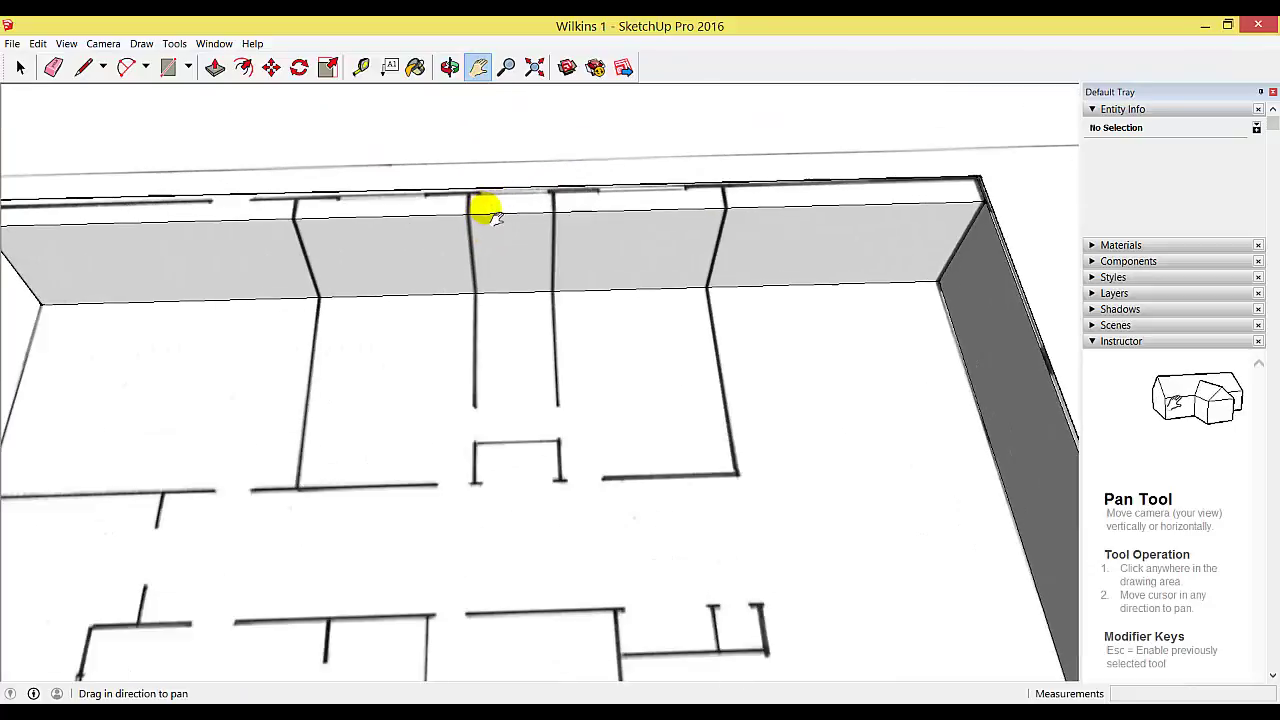
pyautogui.scroll(2, 486, 210)
pyautogui.click(361, 67)
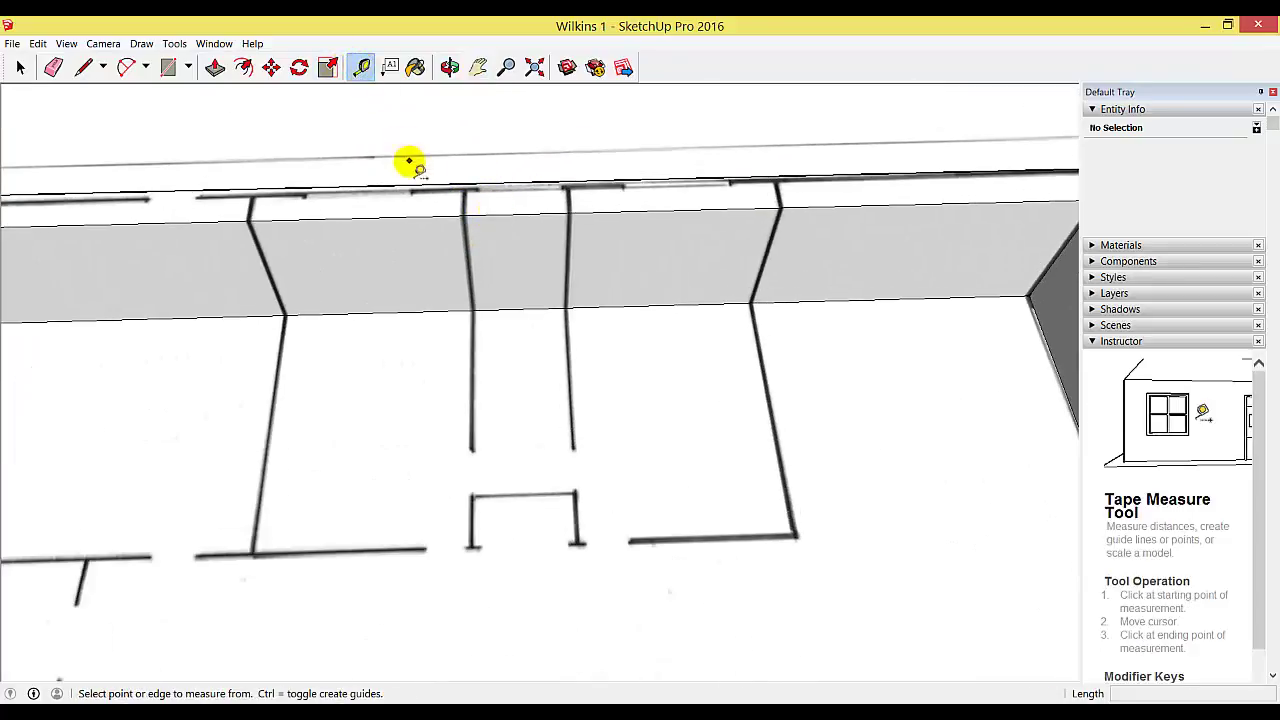
pyautogui.click(415, 190)
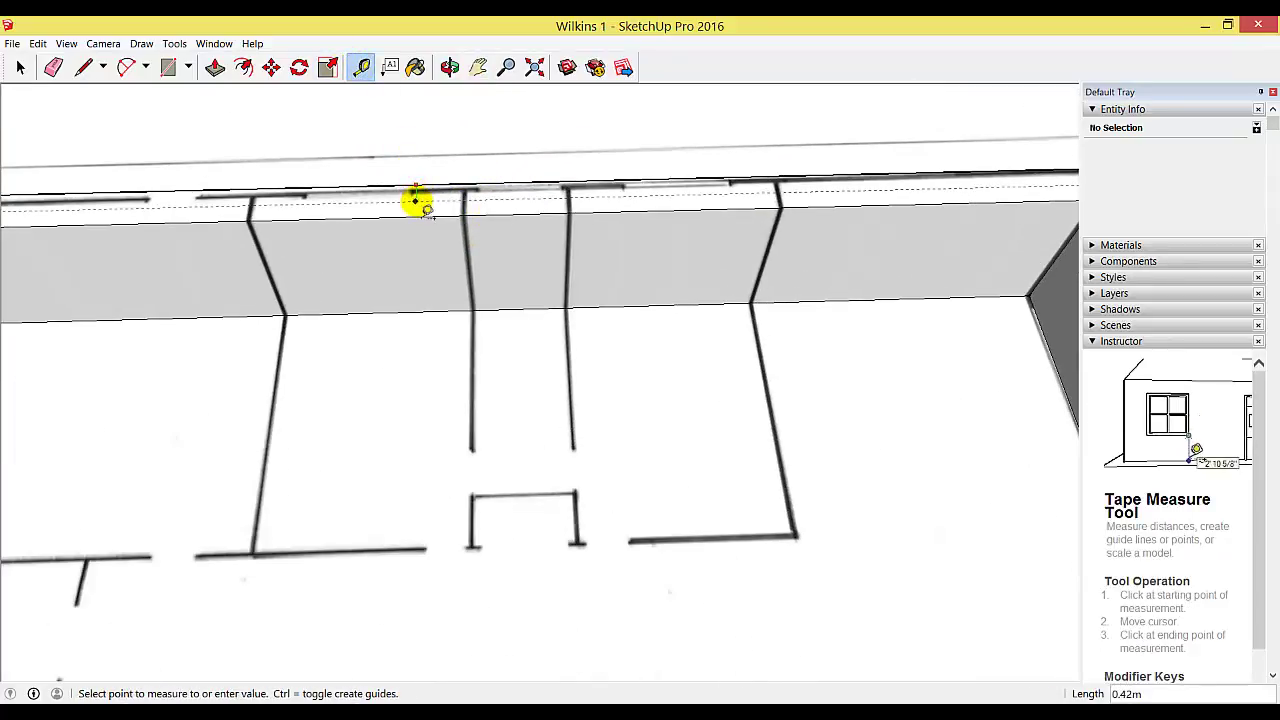
pyautogui.click(419, 198)
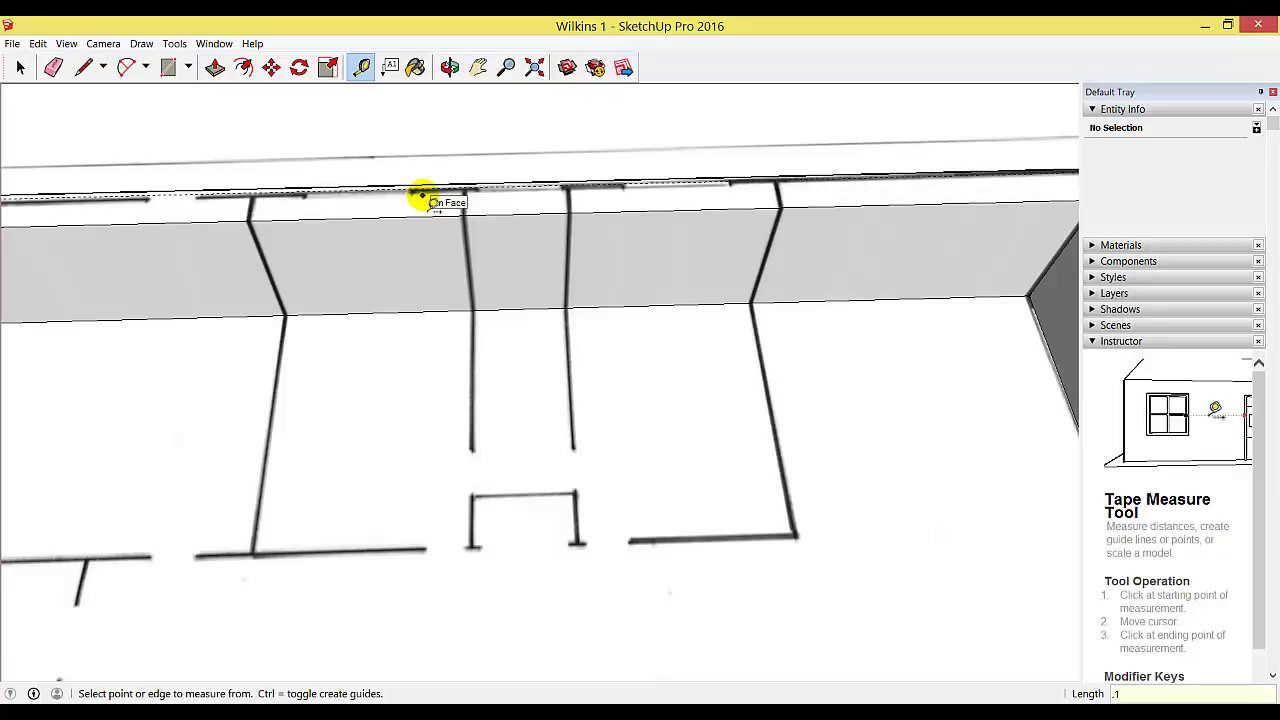
# Push the second long wall's inner face back to its guide line to make the wall 0.1 m thick.
pyautogui.click(215, 67)
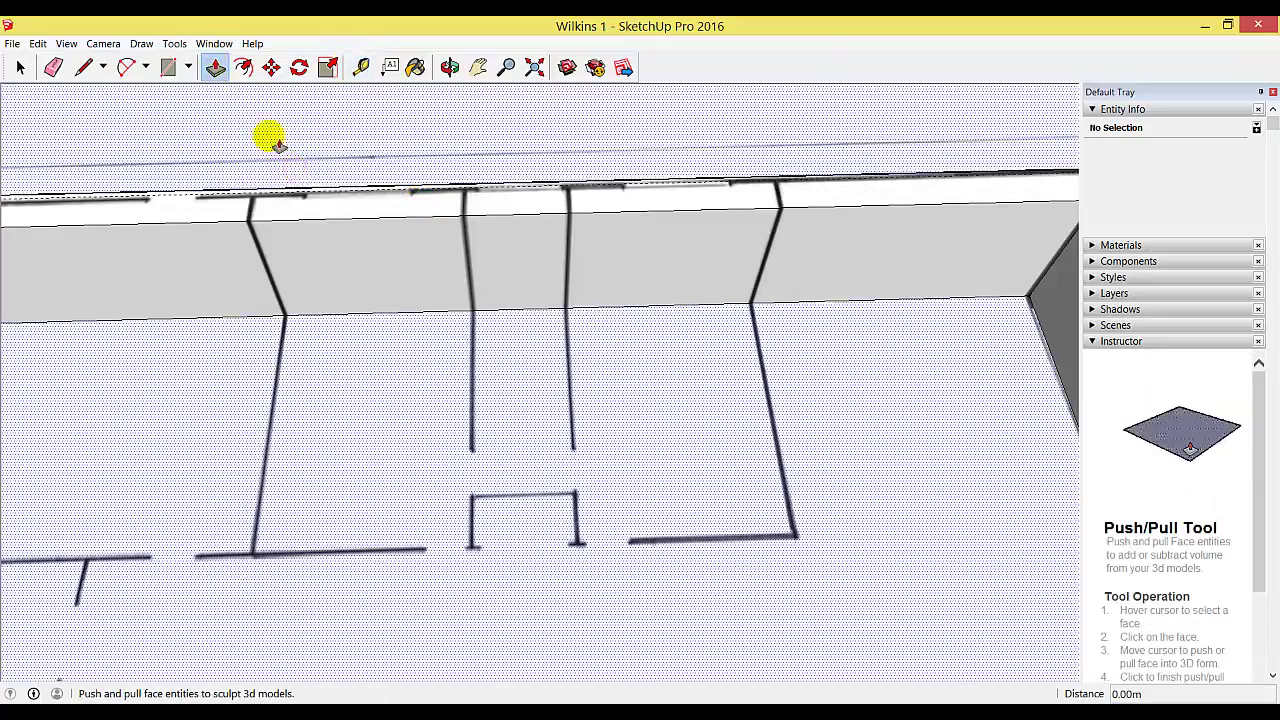
pyautogui.click(329, 232)
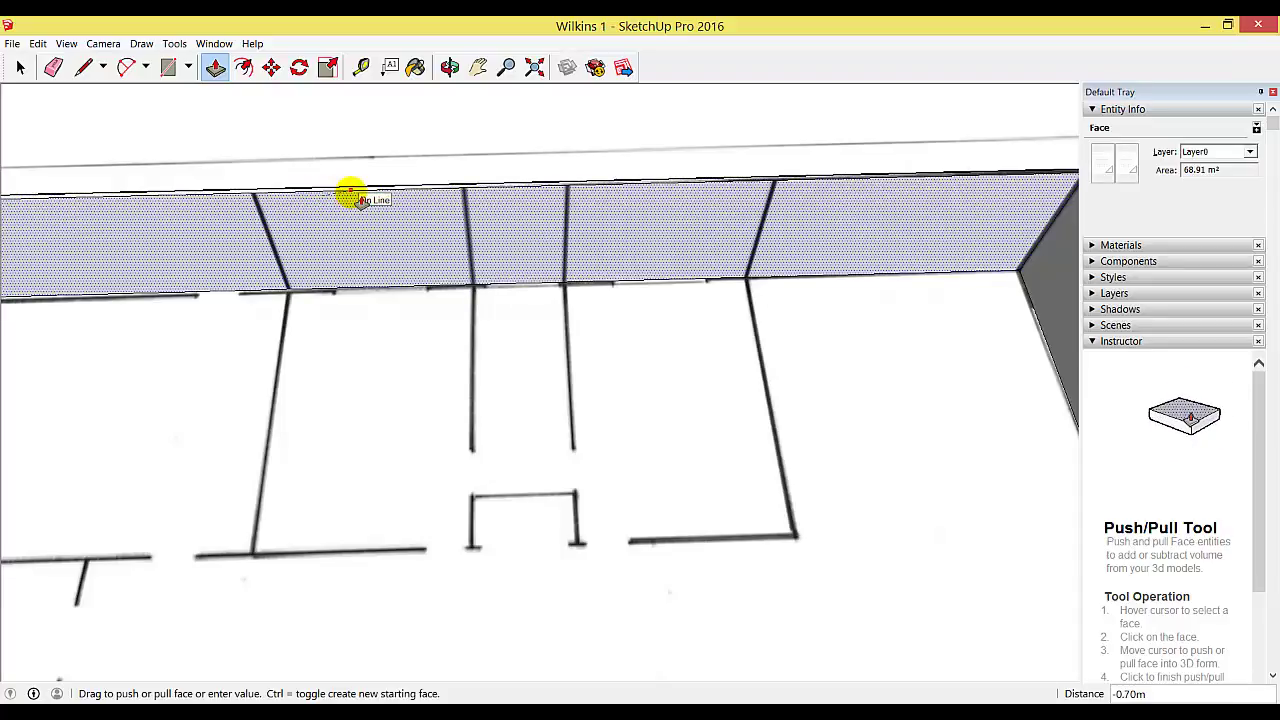
pyautogui.click(350, 195)
# Draw a rectangle about 6.06 m by 0.37 m along the large corner room's short outer wall, starting at the second long wall's free end.
pyautogui.click(534, 67)
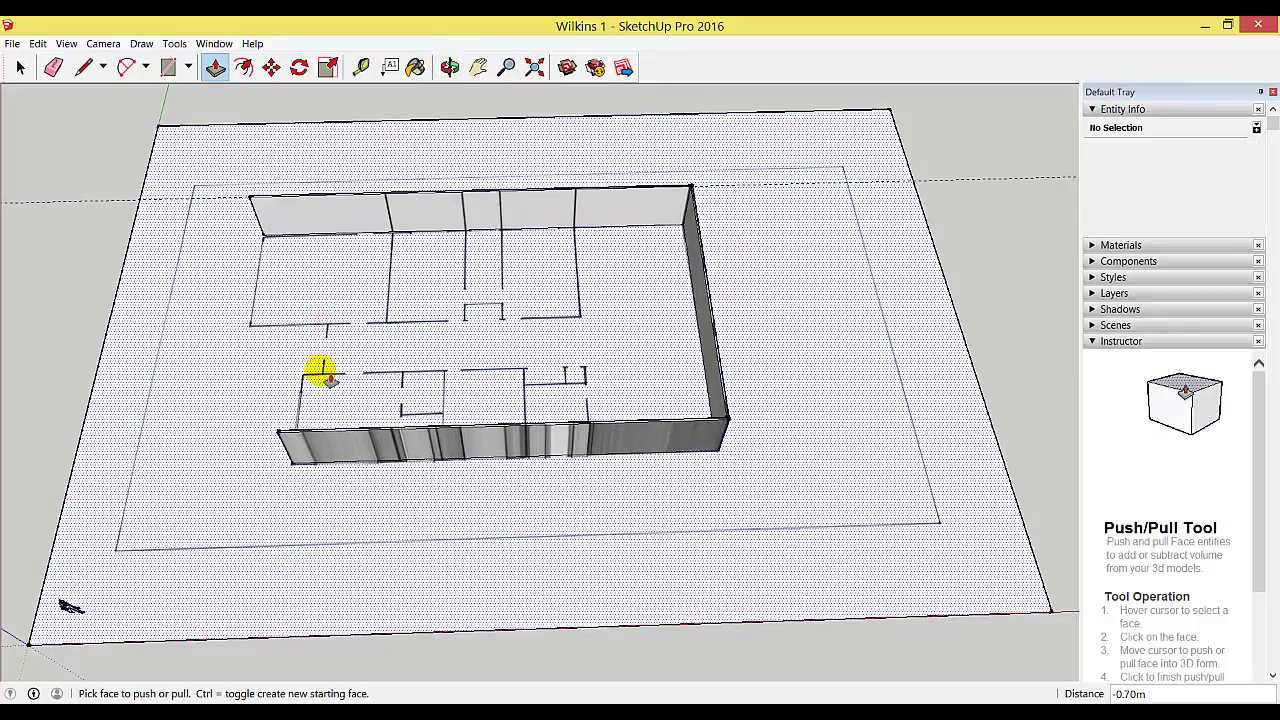
pyautogui.click(450, 67)
pyautogui.moveTo(560, 330); pyautogui.dragTo(529, 337)
pyautogui.click(478, 67)
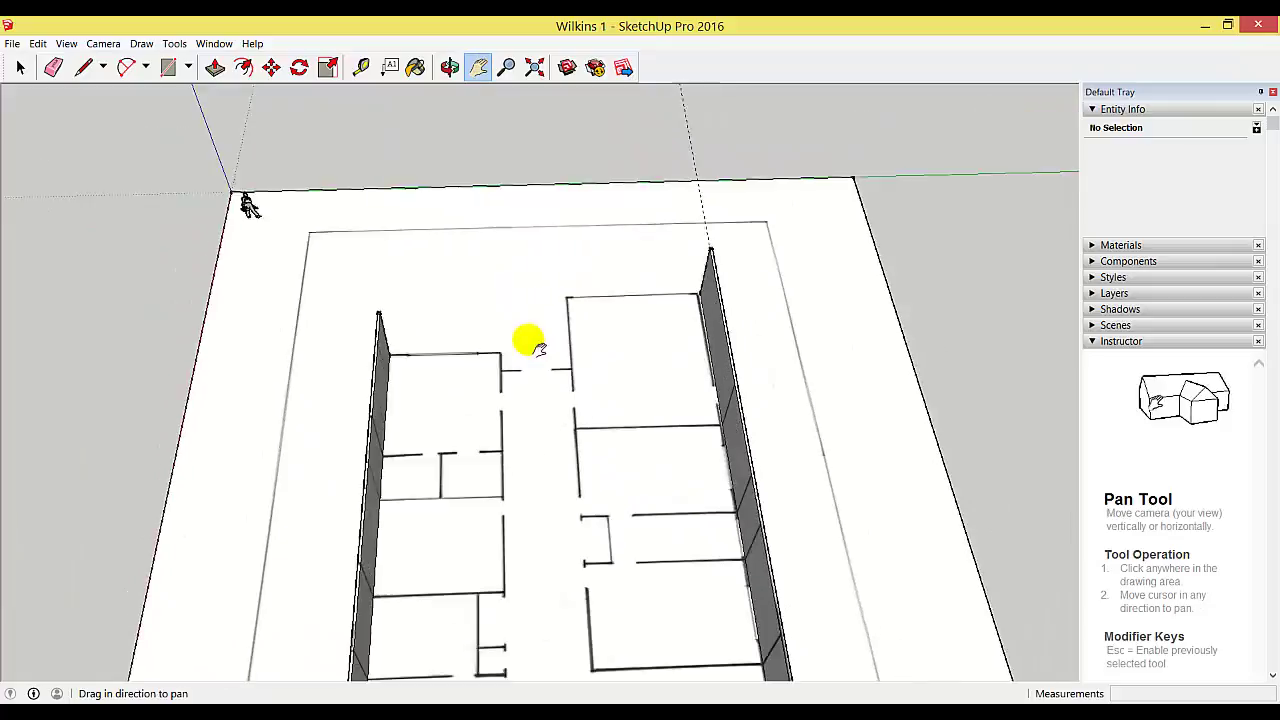
pyautogui.scroll(3, 540, 410)
pyautogui.moveTo(540, 410); pyautogui.dragTo(643, 366)
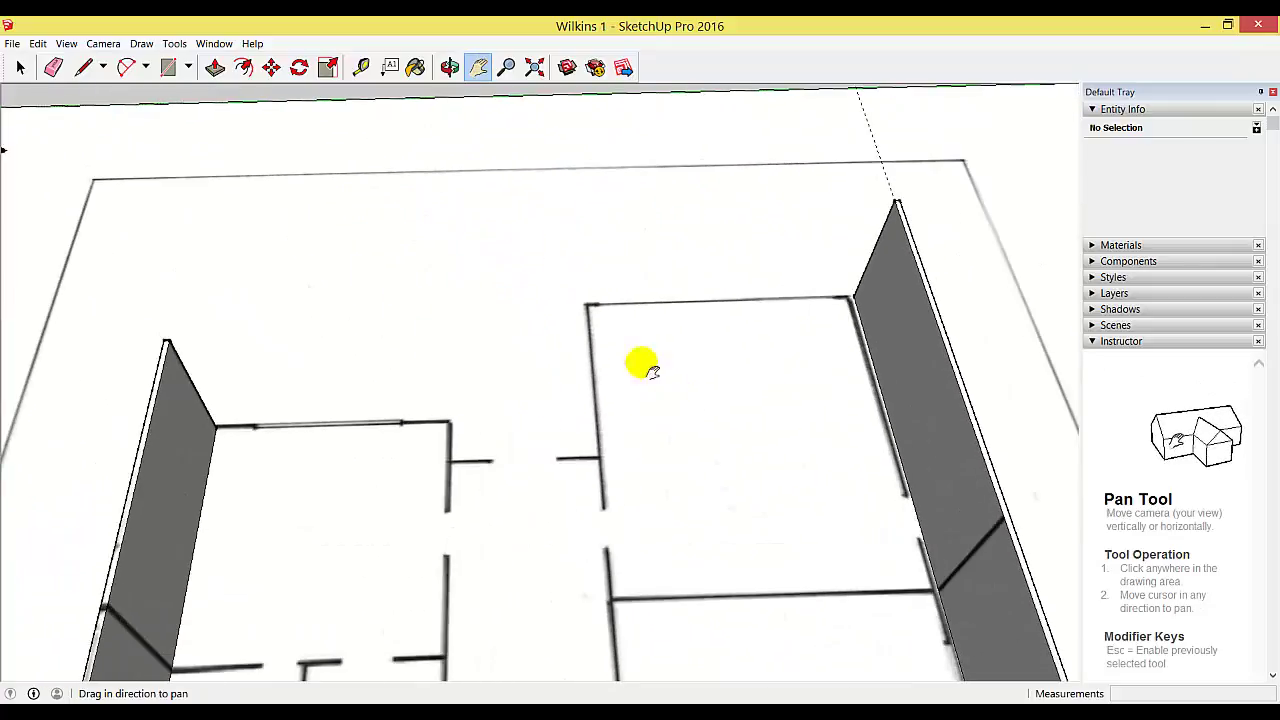
pyautogui.click(168, 67)
pyautogui.click(853, 298)
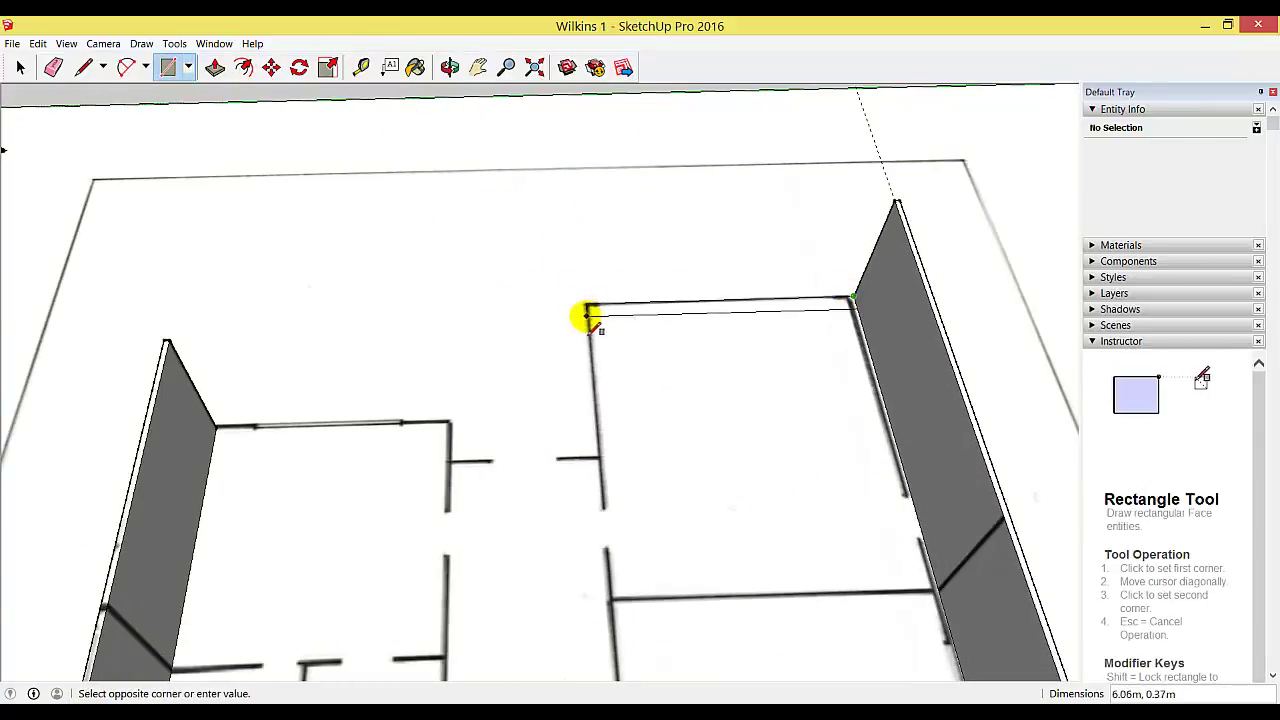
# Extrude the short wall rectangle upward 3 m, level with the adjoining long wall.
pyautogui.click(215, 67)
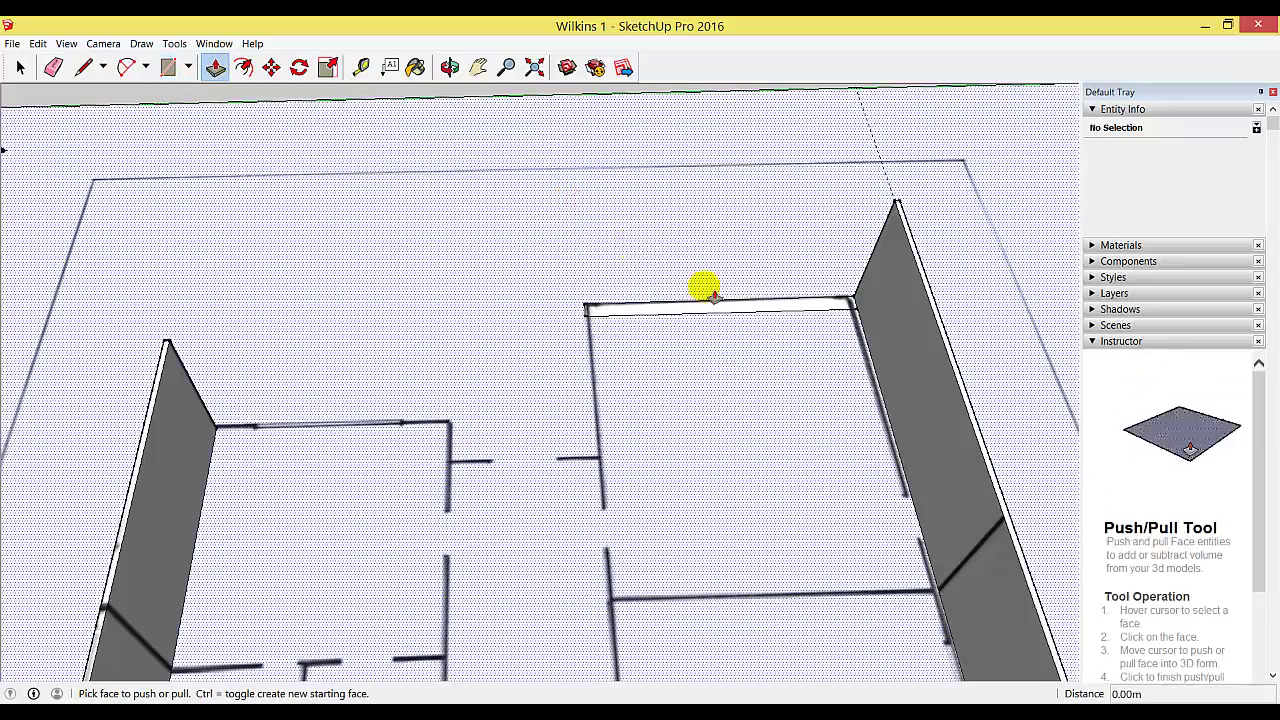
pyautogui.click(740, 307)
pyautogui.click(900, 220)
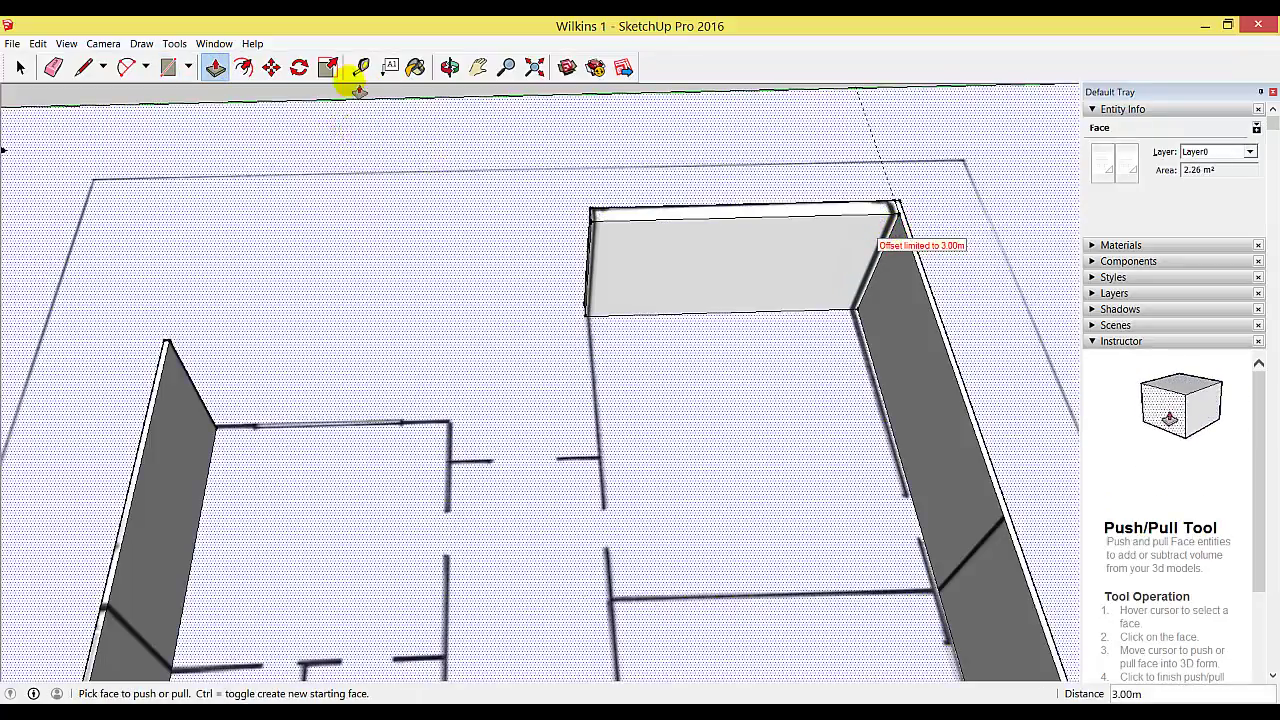
# Place a guide line on the short wall's top face, offset 0.1 m inward from its outer edge.
pyautogui.click(361, 67)
pyautogui.click(637, 208)
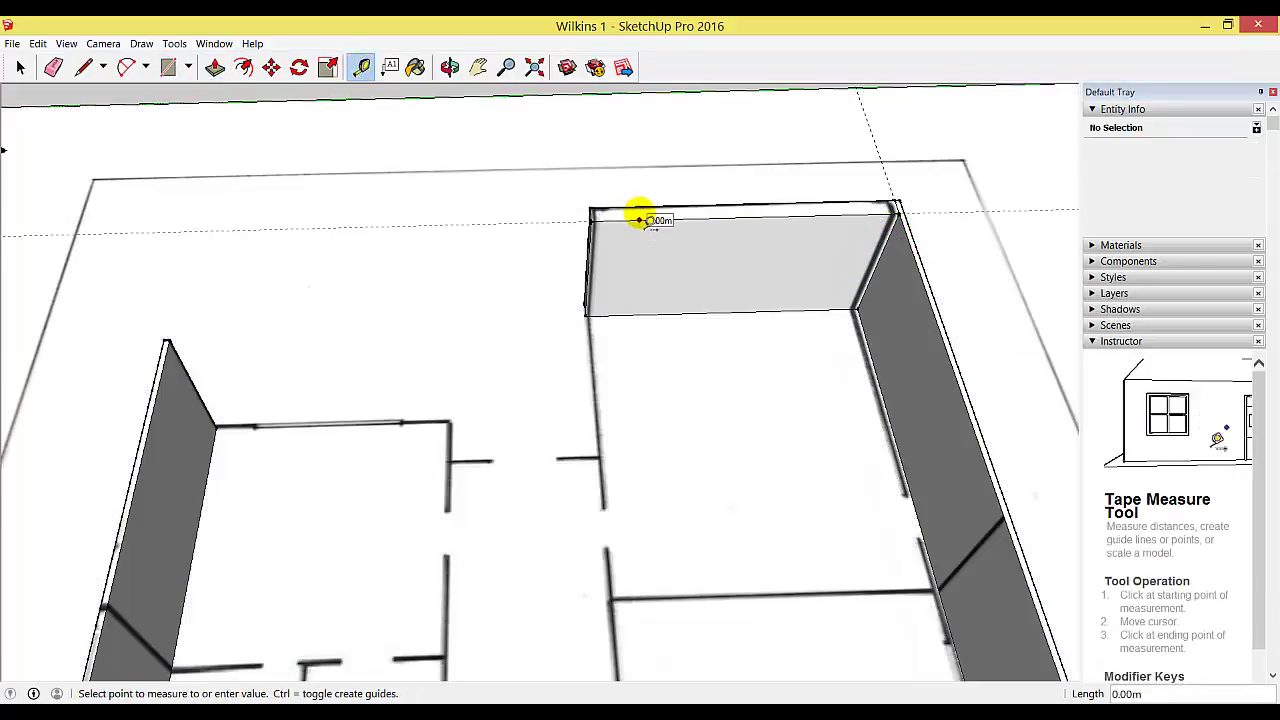
pyautogui.scroll(3, 645, 220)
pyautogui.click(832, 210)
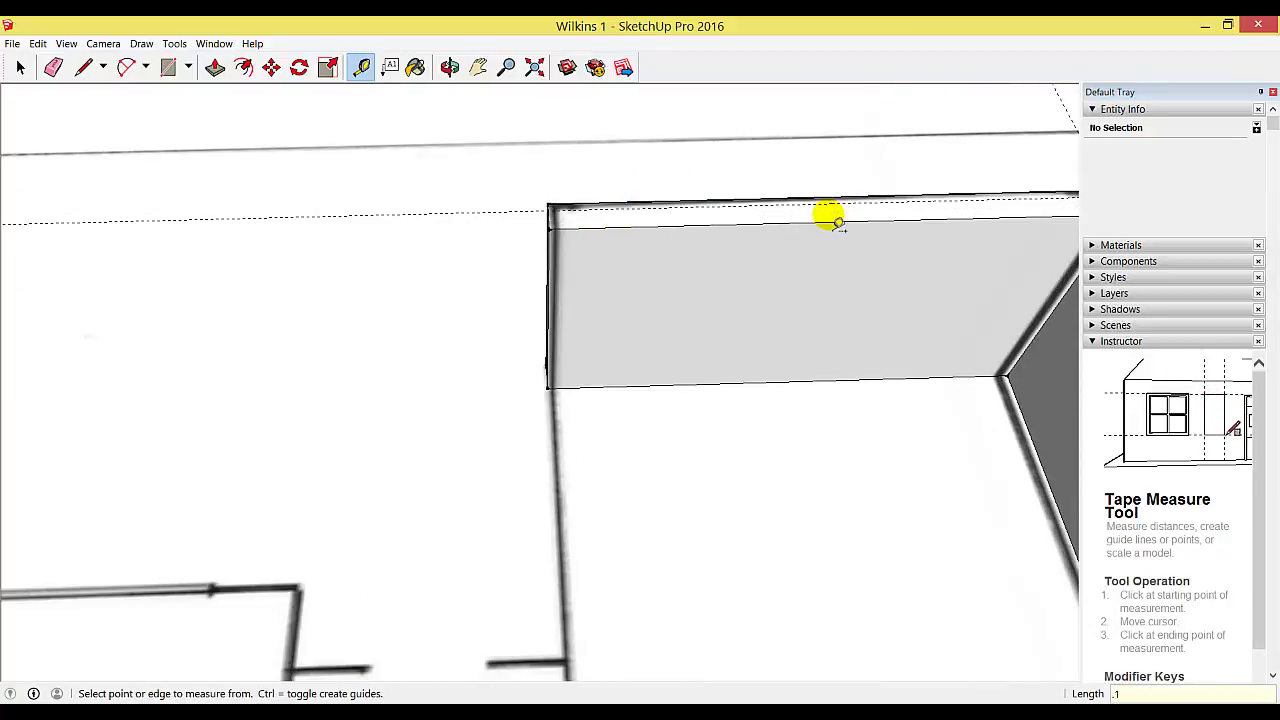
# Push the short wall's inner face back to the guide line to make it 0.1 m thick.
pyautogui.click(215, 67)
pyautogui.click(671, 226)
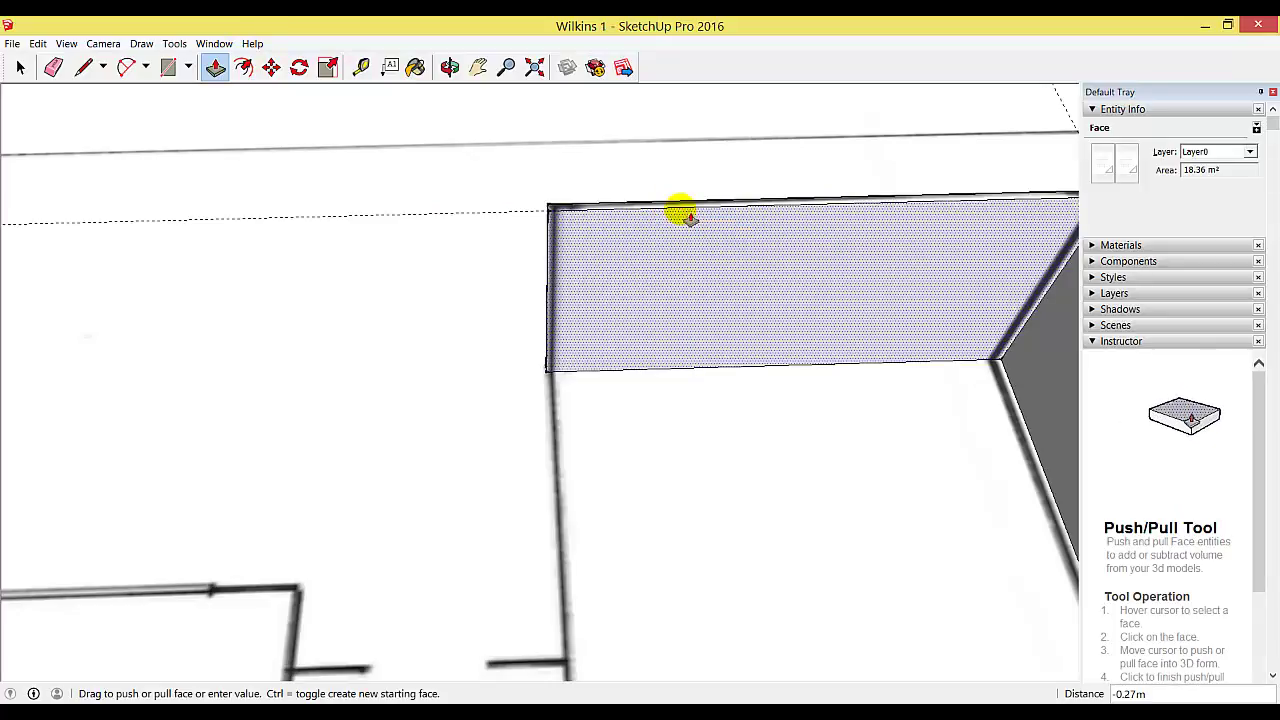
pyautogui.click(690, 218)
# Draw a rectangle about 16.9 m by 0.5 m along the corridor wall line, starting at the large corner room's short wall's free end.
pyautogui.click(449, 67)
pyautogui.moveTo(808, 337); pyautogui.dragTo(450, 386)
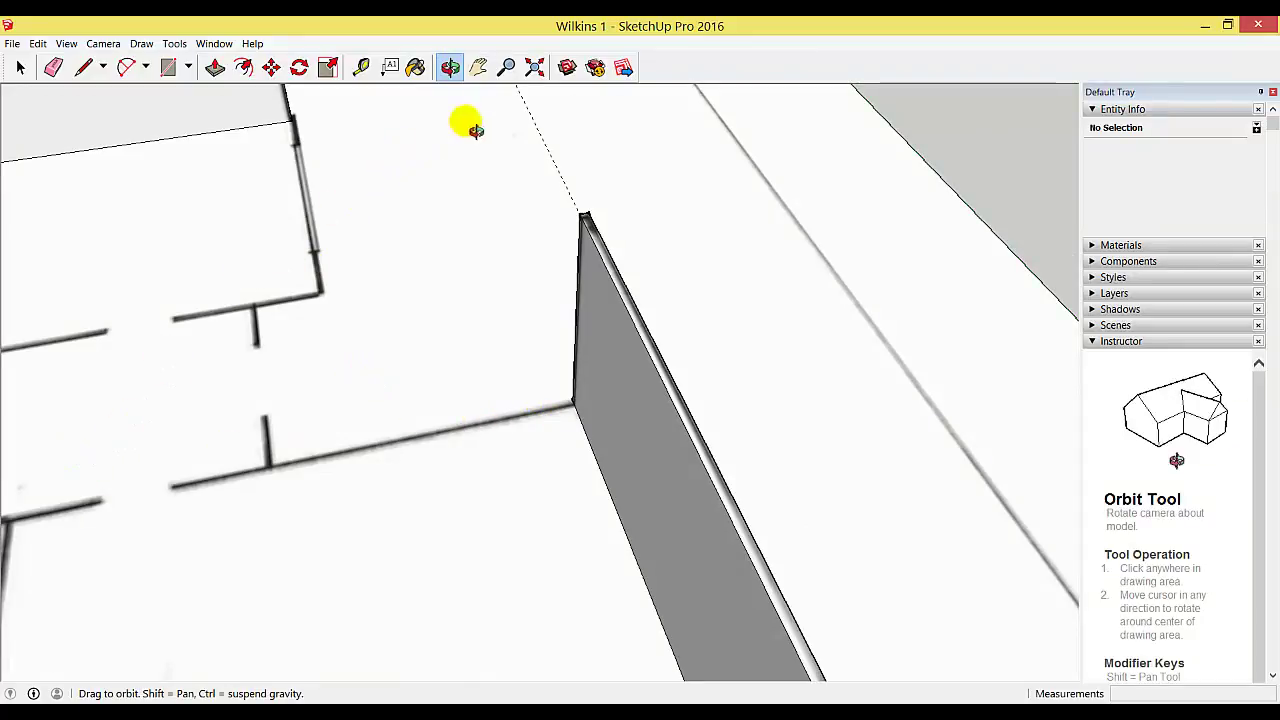
pyautogui.click(533, 70)
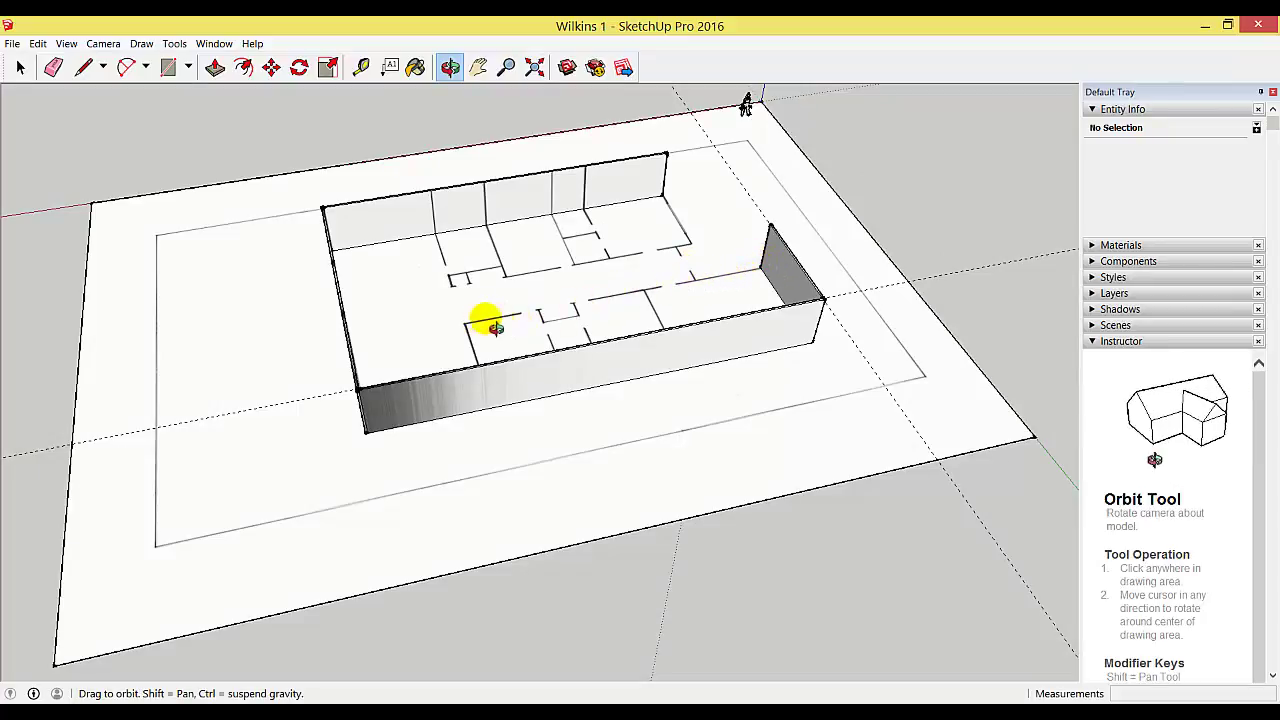
pyautogui.scroll(5, 557, 329)
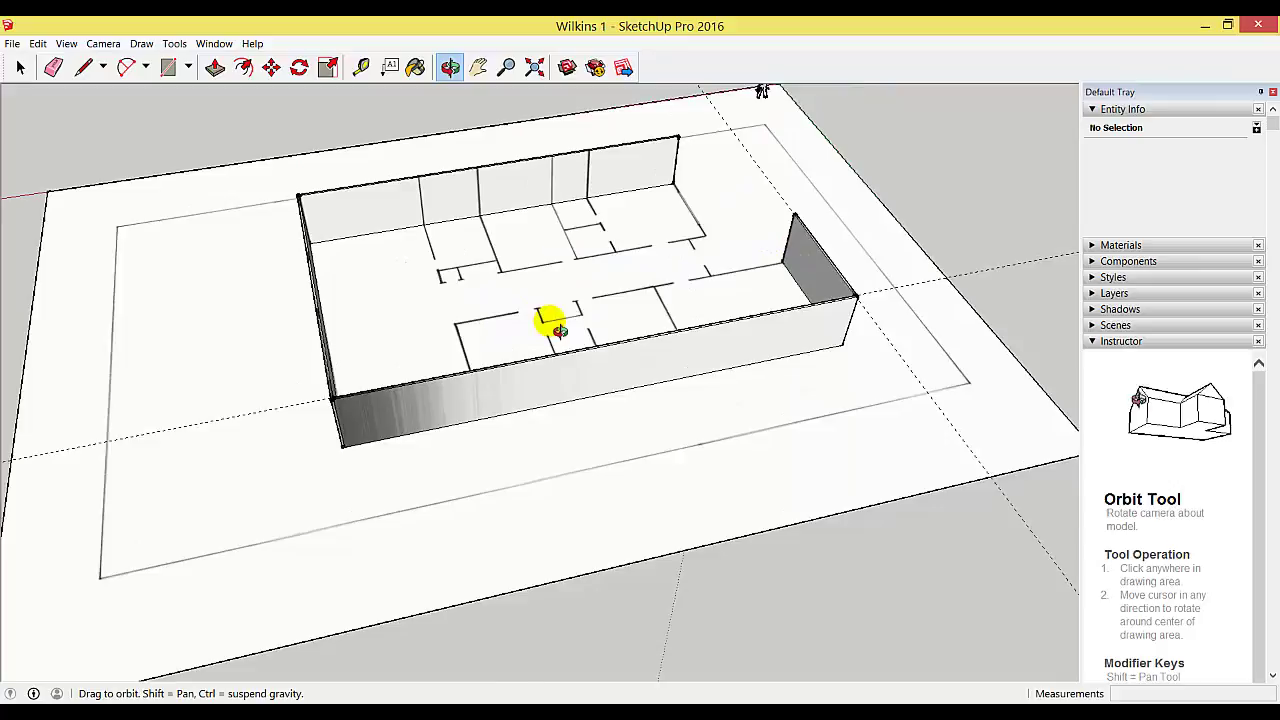
pyautogui.click(168, 67)
pyautogui.click(892, 235)
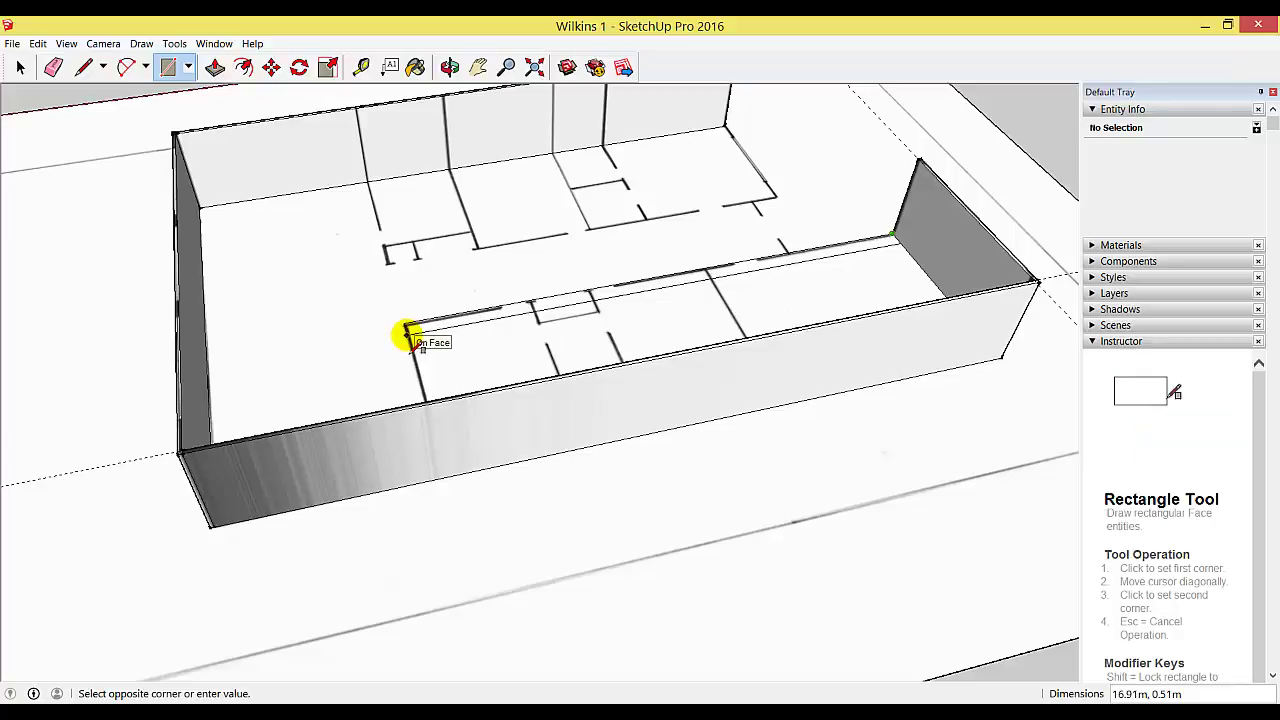
# Extrude the corridor wall rectangle upward 3 m, level with the adjoining short outer wall.
pyautogui.click(215, 67)
pyautogui.click(786, 263)
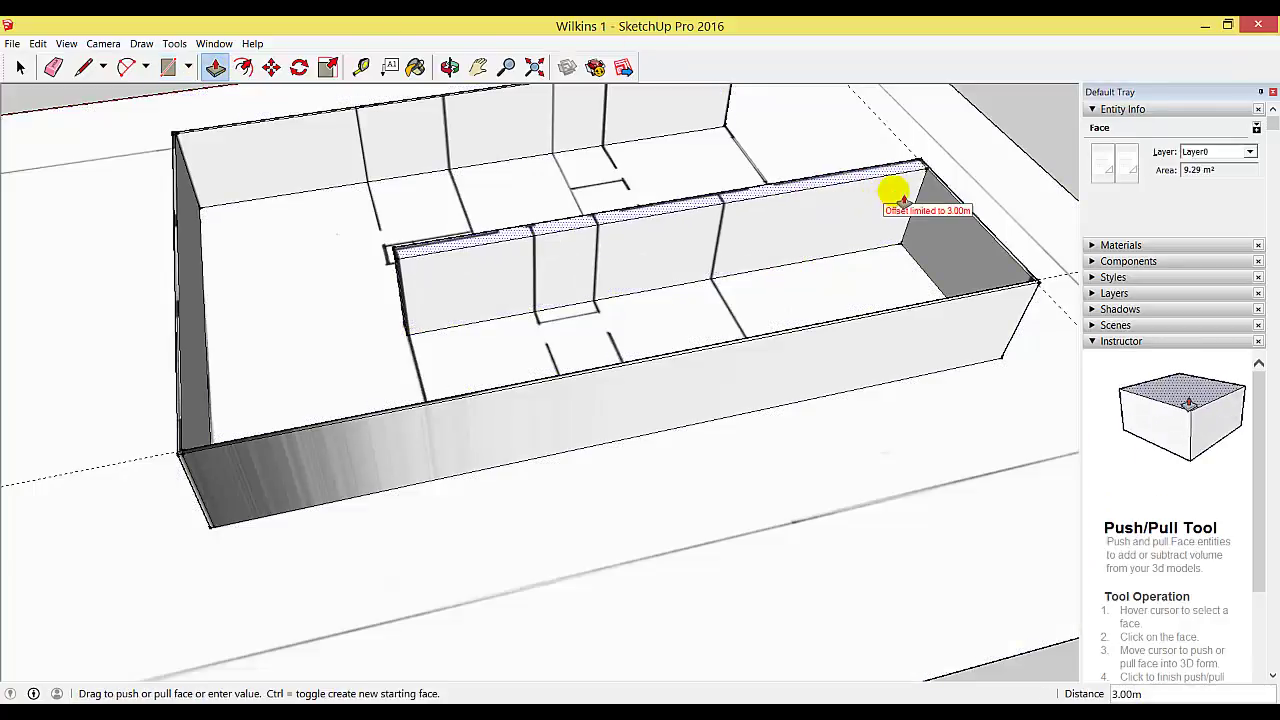
pyautogui.click(940, 180)
# Place a guide 0.1 m in from the corridor-side top edge and push the wall's room-side face back to it.
pyautogui.click(361, 67)
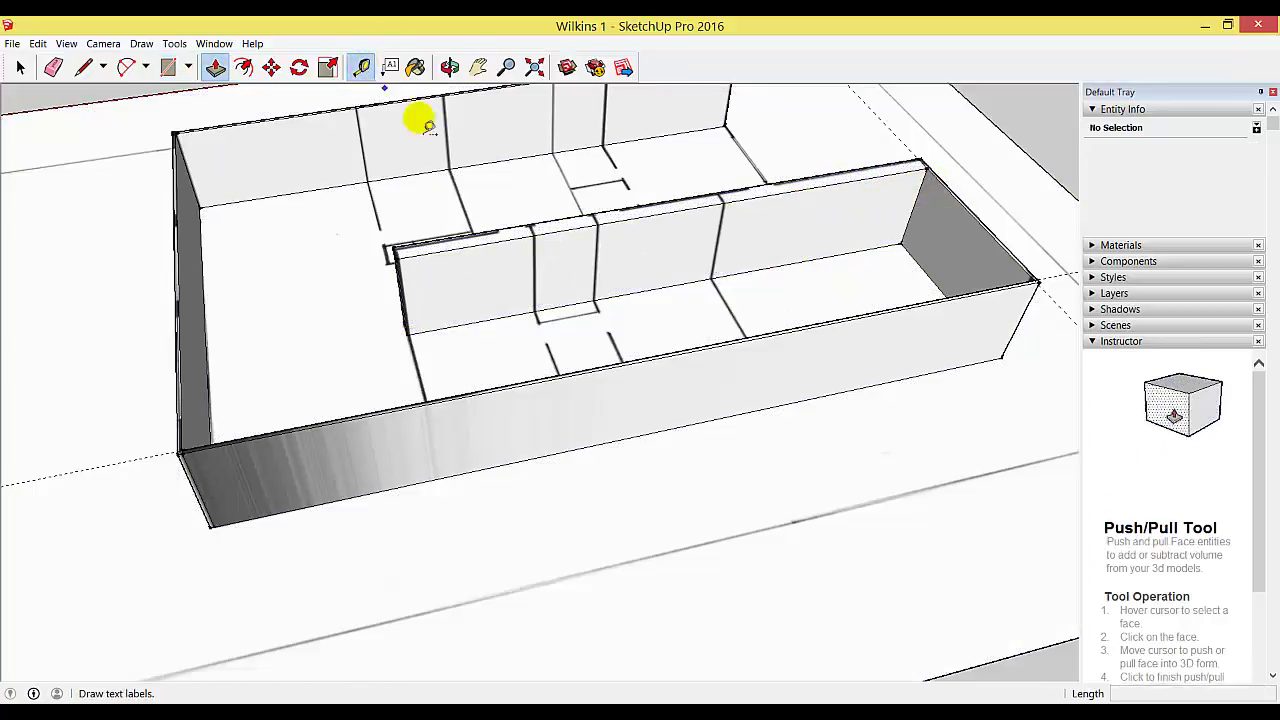
pyautogui.click(588, 212)
pyautogui.click(598, 230)
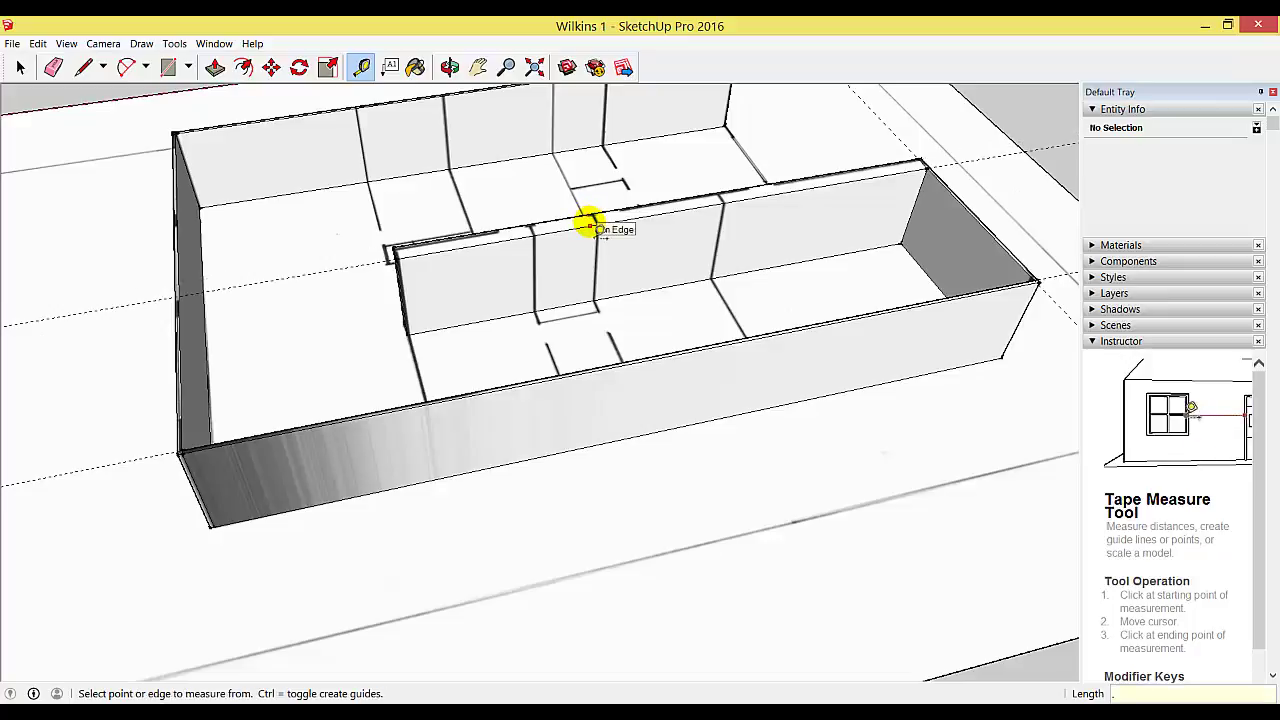
pyautogui.scroll(5, 620, 250)
pyautogui.click(215, 67)
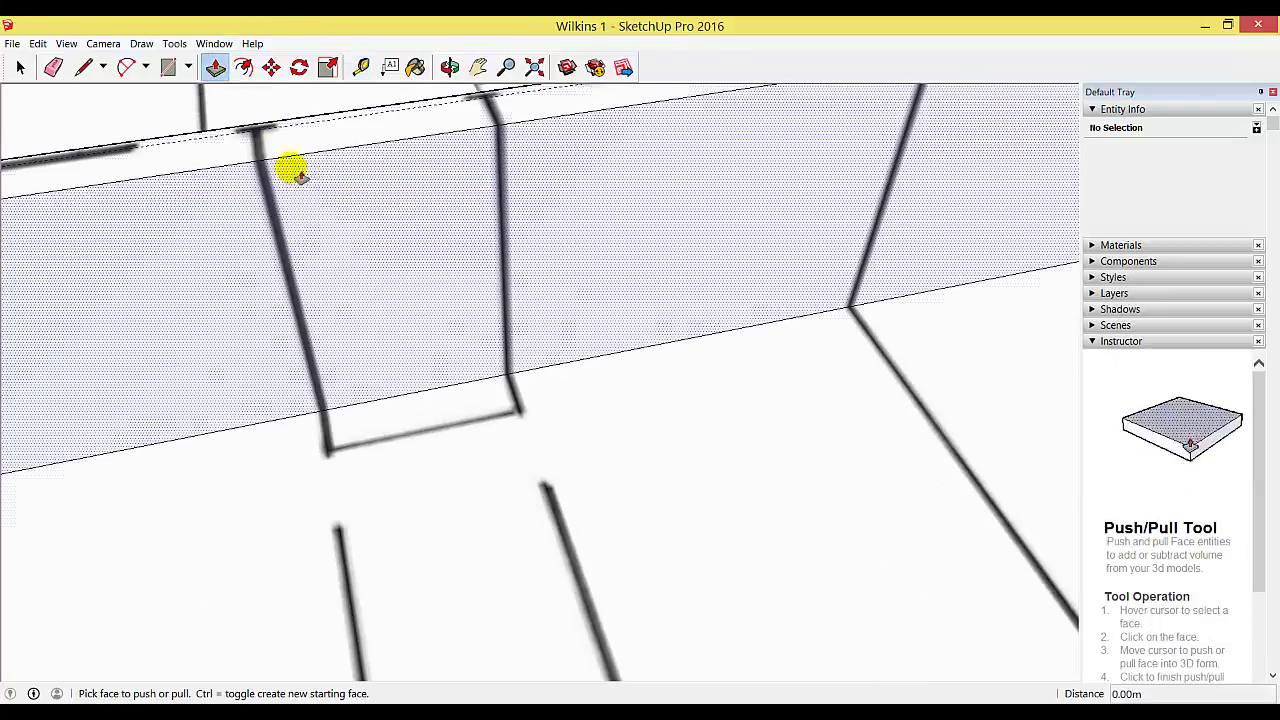
pyautogui.click(294, 171)
pyautogui.click(245, 135)
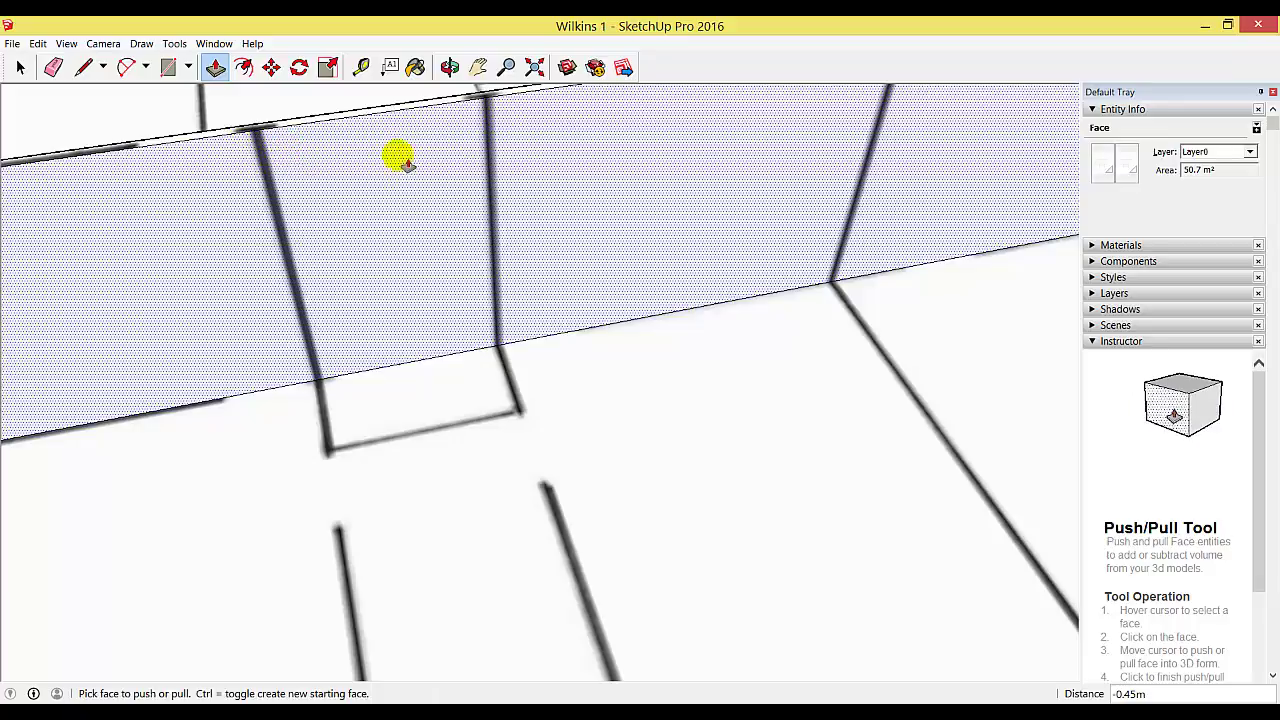
# Draw a narrow rectangle about 4.8 m long along the opposite corner room's short outer wall, starting at the first long wall's free end.
pyautogui.click(534, 67)
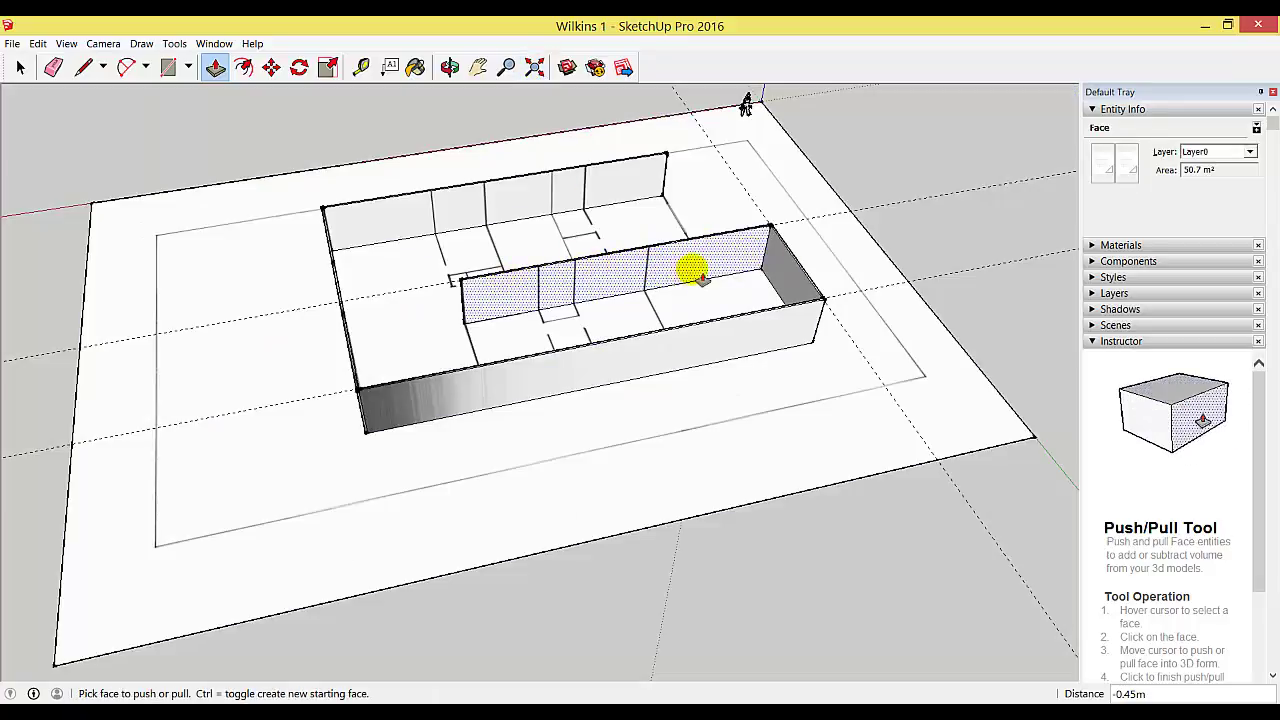
pyautogui.click(450, 67)
pyautogui.moveTo(430, 224); pyautogui.dragTo(538, 270)
pyautogui.moveTo(430, 289); pyautogui.dragTo(335, 251)
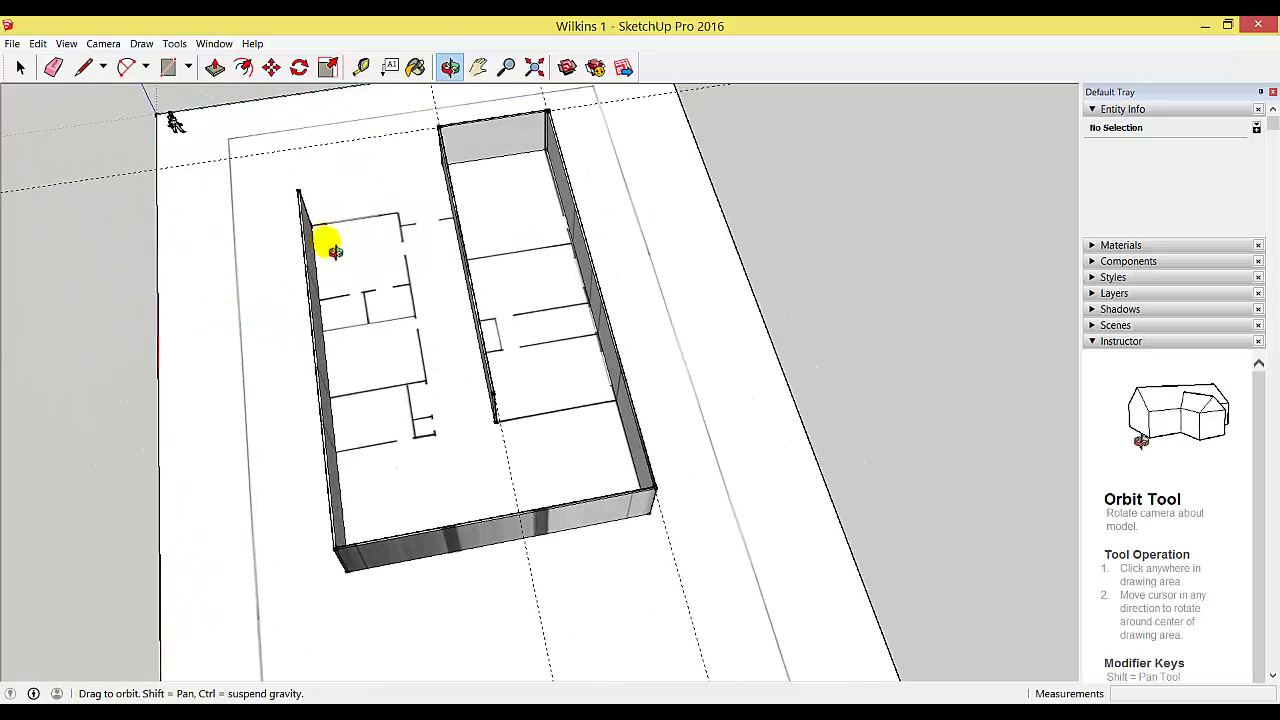
pyautogui.scroll(5, 393, 230)
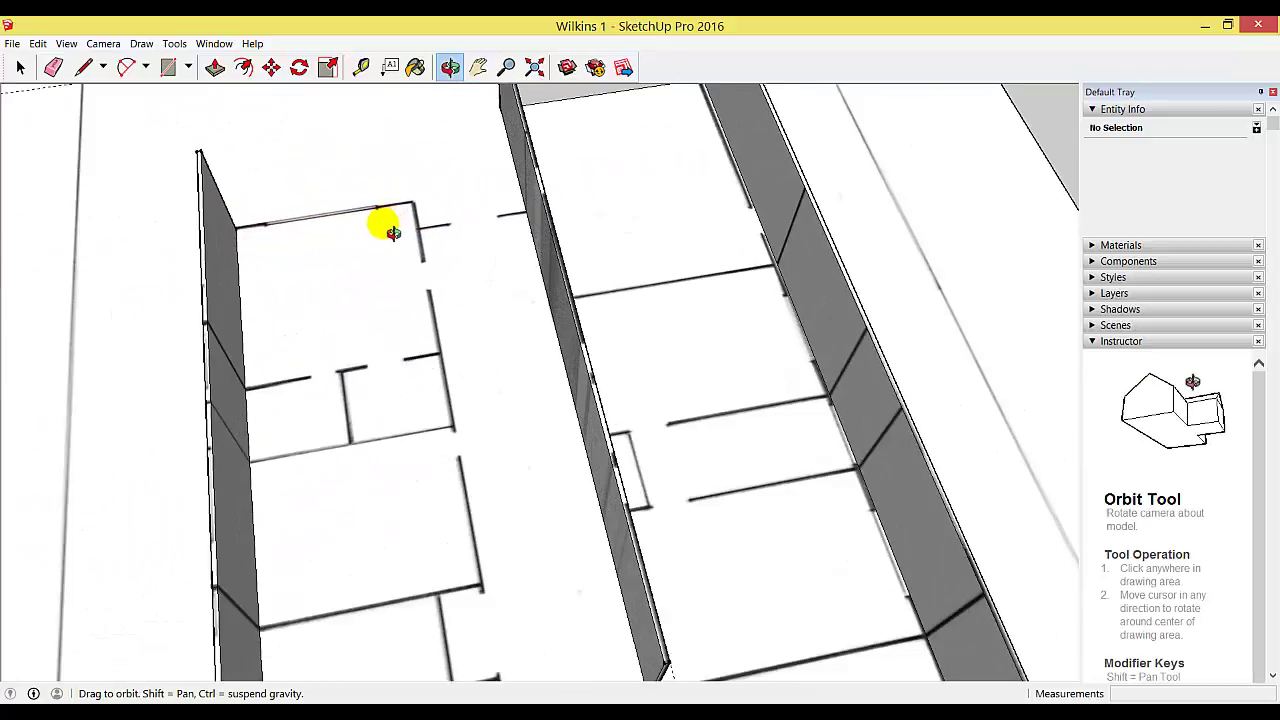
pyautogui.moveTo(424, 187); pyautogui.dragTo(334, 277)
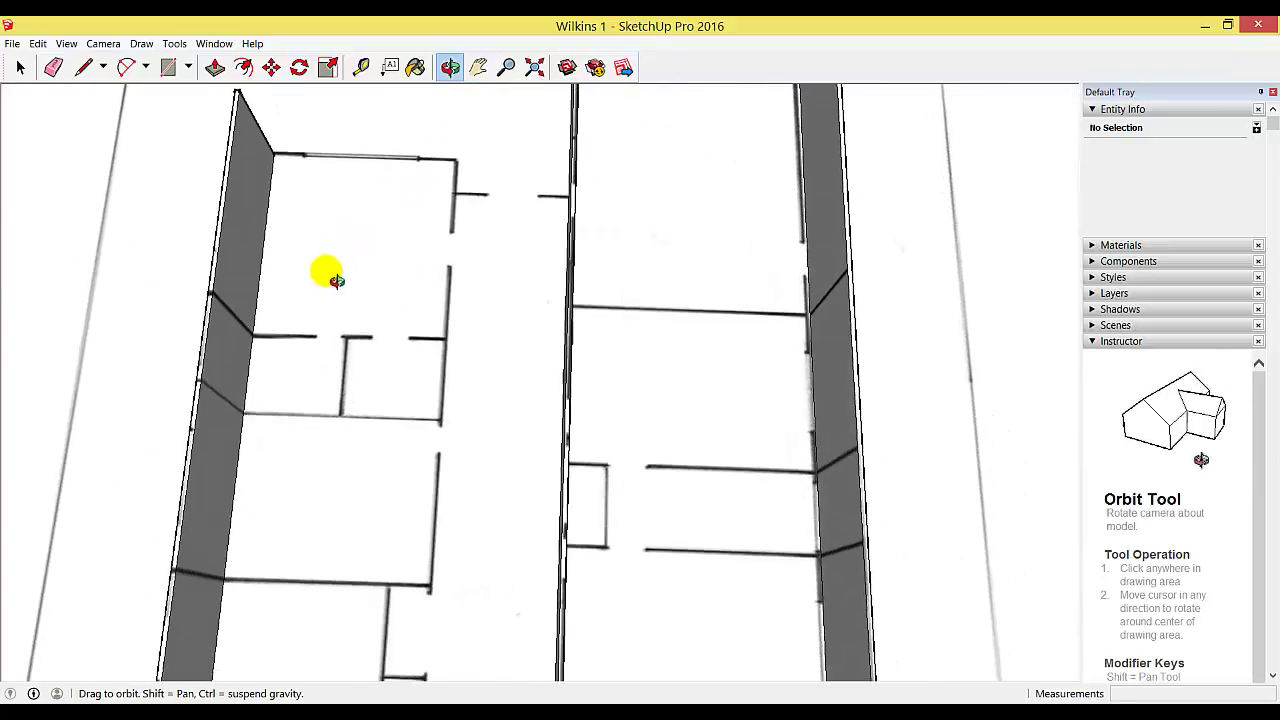
pyautogui.click(168, 67)
pyautogui.click(273, 154)
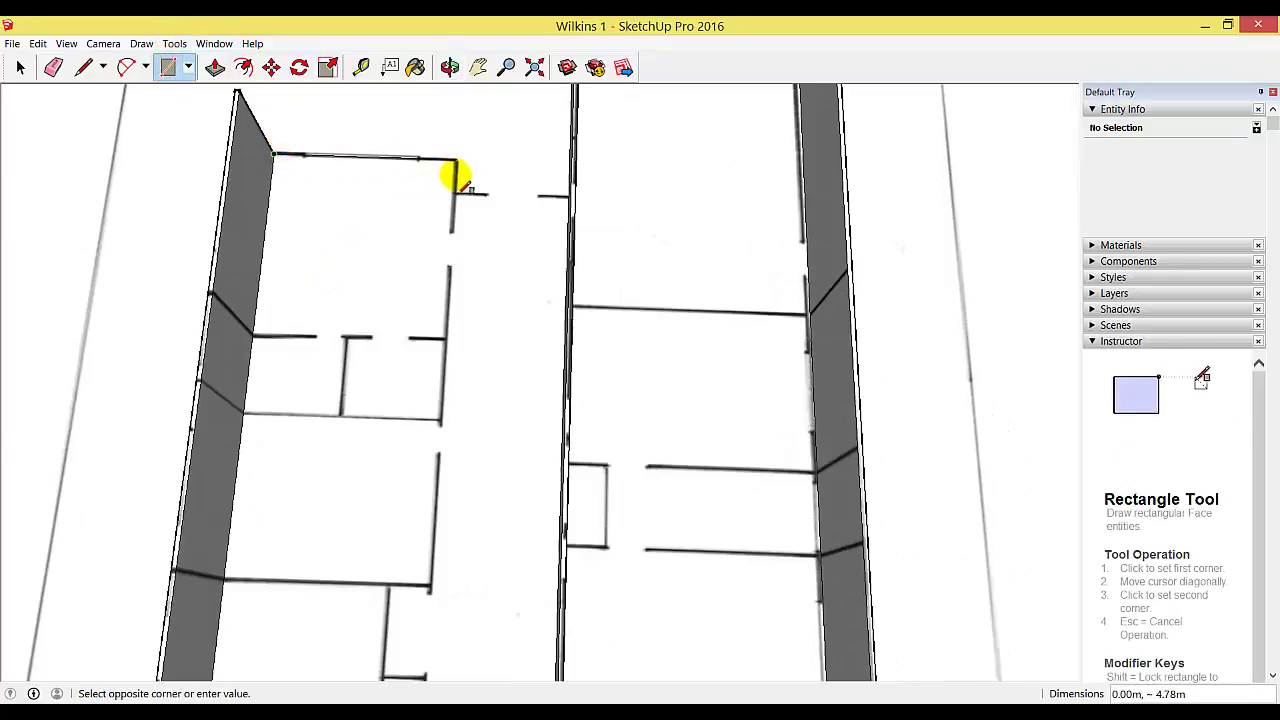
pyautogui.click(457, 176)
# Extrude the opposite room's short wall rectangle upward to the top of the adjoining long wall.
pyautogui.click(215, 67)
pyautogui.click(300, 166)
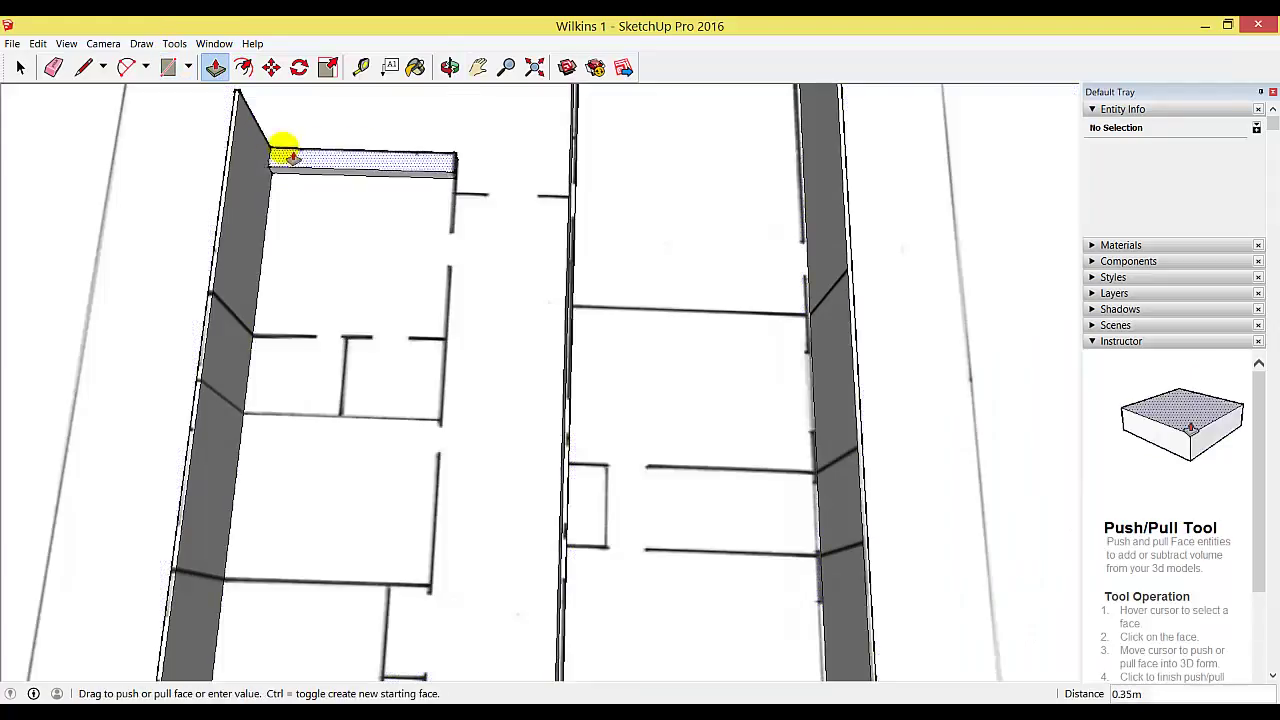
pyautogui.click(240, 105)
# Place a guide 0.1 m inward from the short wall's outer top edge and push its inner face back to that guide.
pyautogui.click(361, 67)
pyautogui.click(366, 97)
pyautogui.click(372, 118)
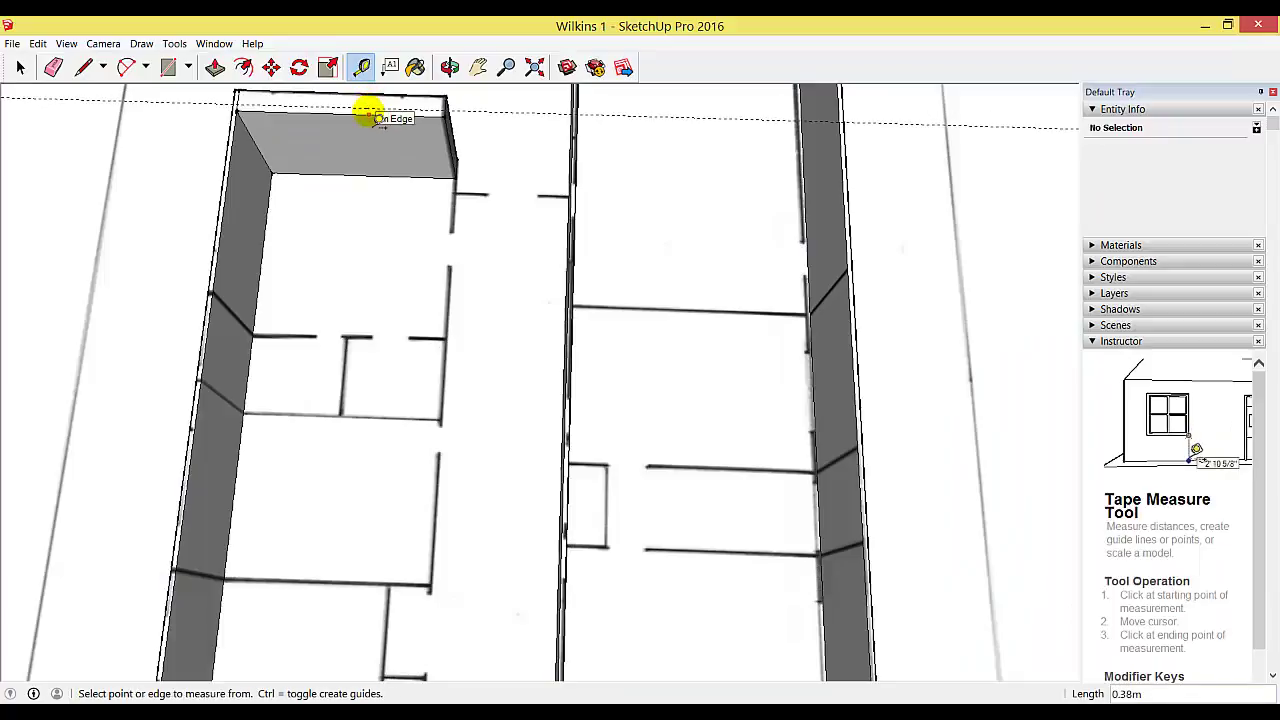
pyautogui.click(215, 67)
pyautogui.click(286, 129)
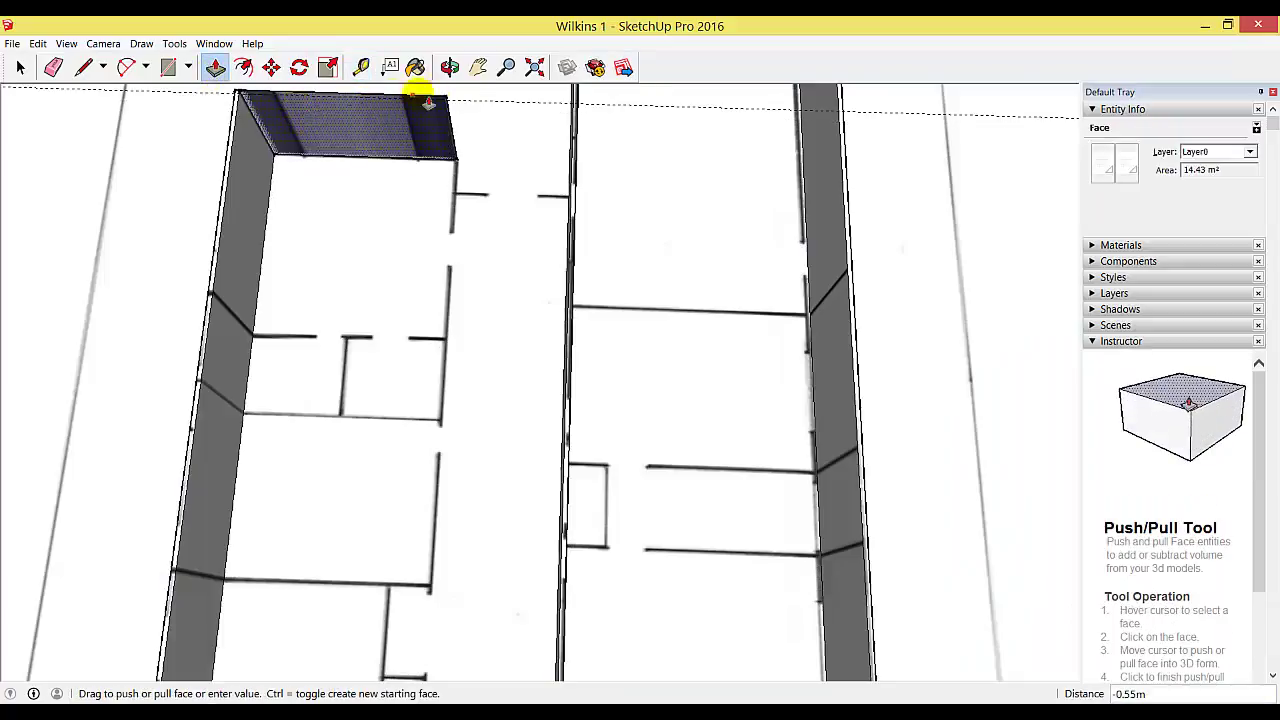
pyautogui.click(466, 103)
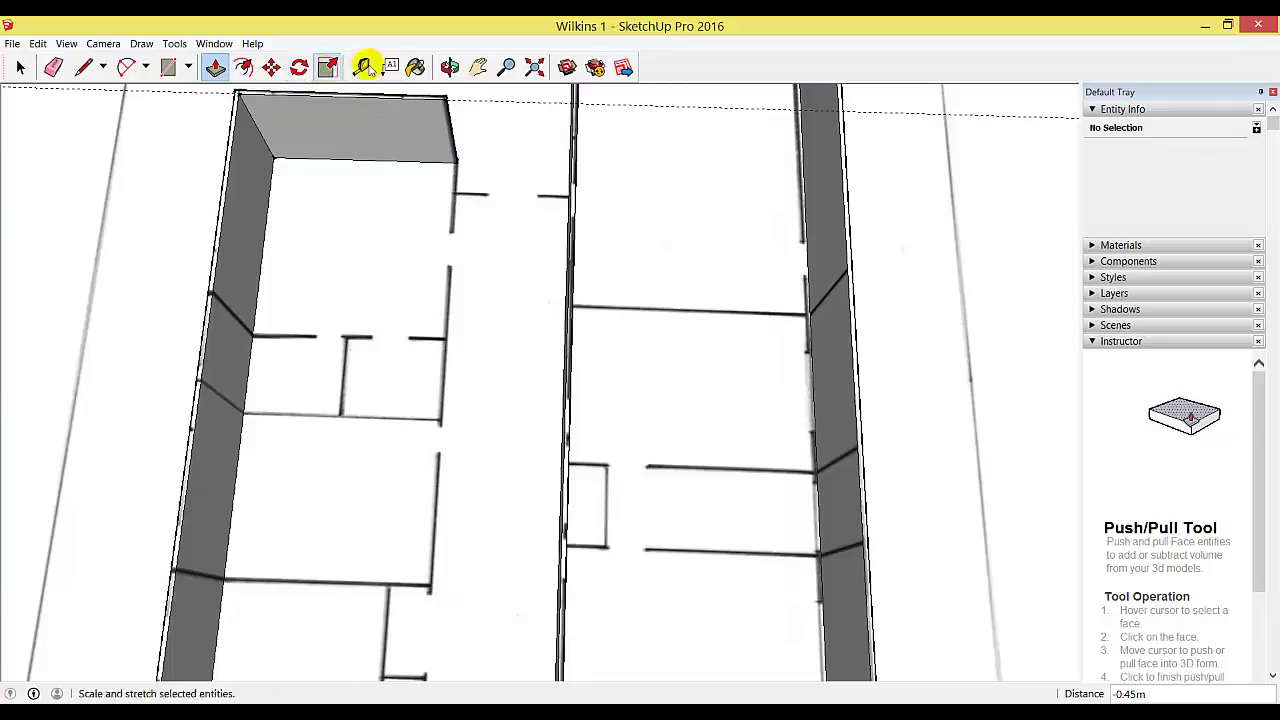
# Draw a rectangle about 13.93 m by 0.48 m along the second corridor wall line, starting at the new short wall's free end.
pyautogui.click(450, 67)
pyautogui.moveTo(334, 243); pyautogui.dragTo(772, 403)
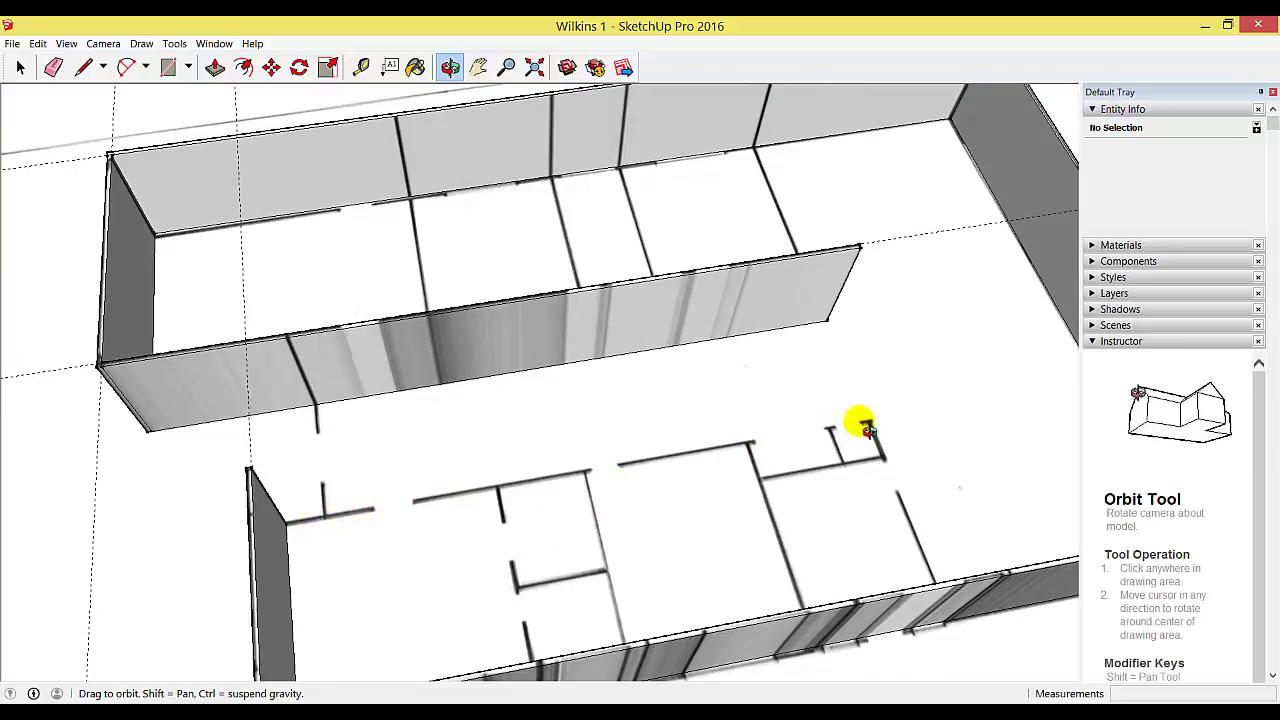
pyautogui.click(168, 67)
pyautogui.click(292, 526)
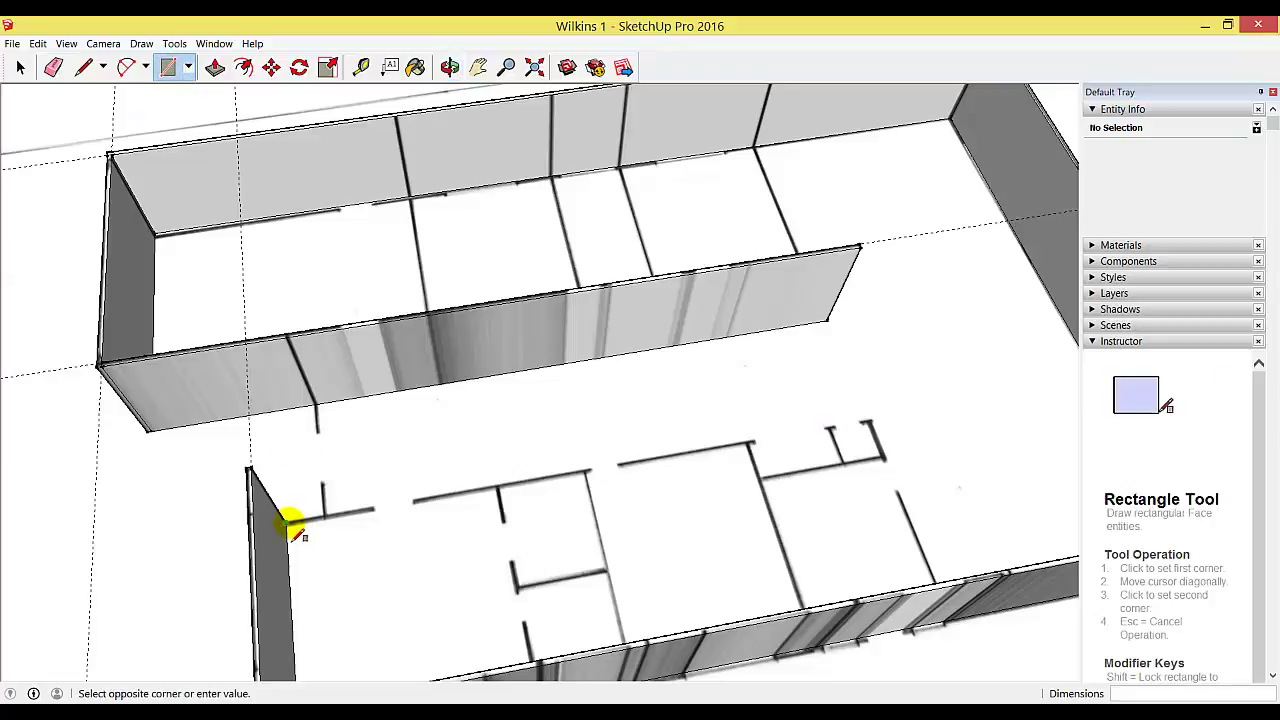
pyautogui.click(877, 437)
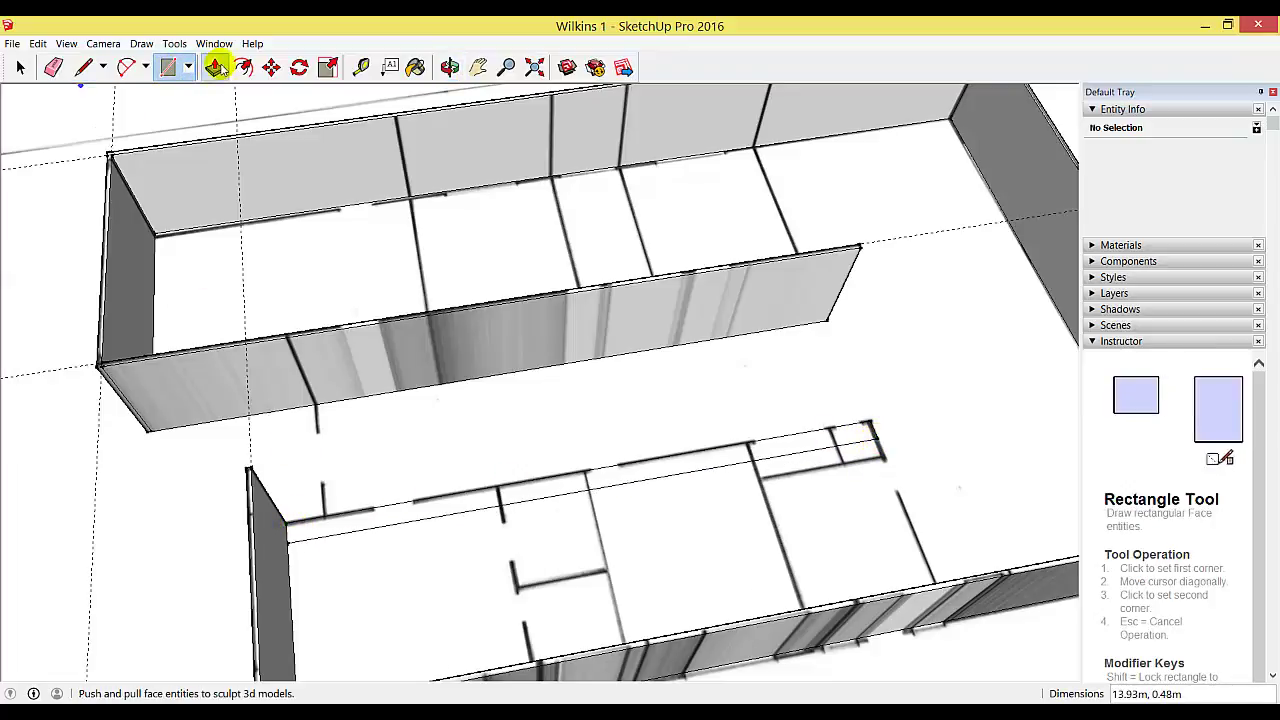
# Extrude the second corridor wall rectangle upward to the height of the adjoining short wall.
pyautogui.click(216, 67)
pyautogui.click(300, 540)
pyautogui.click(329, 529)
# Place a guide 0.1 m in from the second wall's corridor-side top edge and push the room-side face back to it.
pyautogui.click(361, 67)
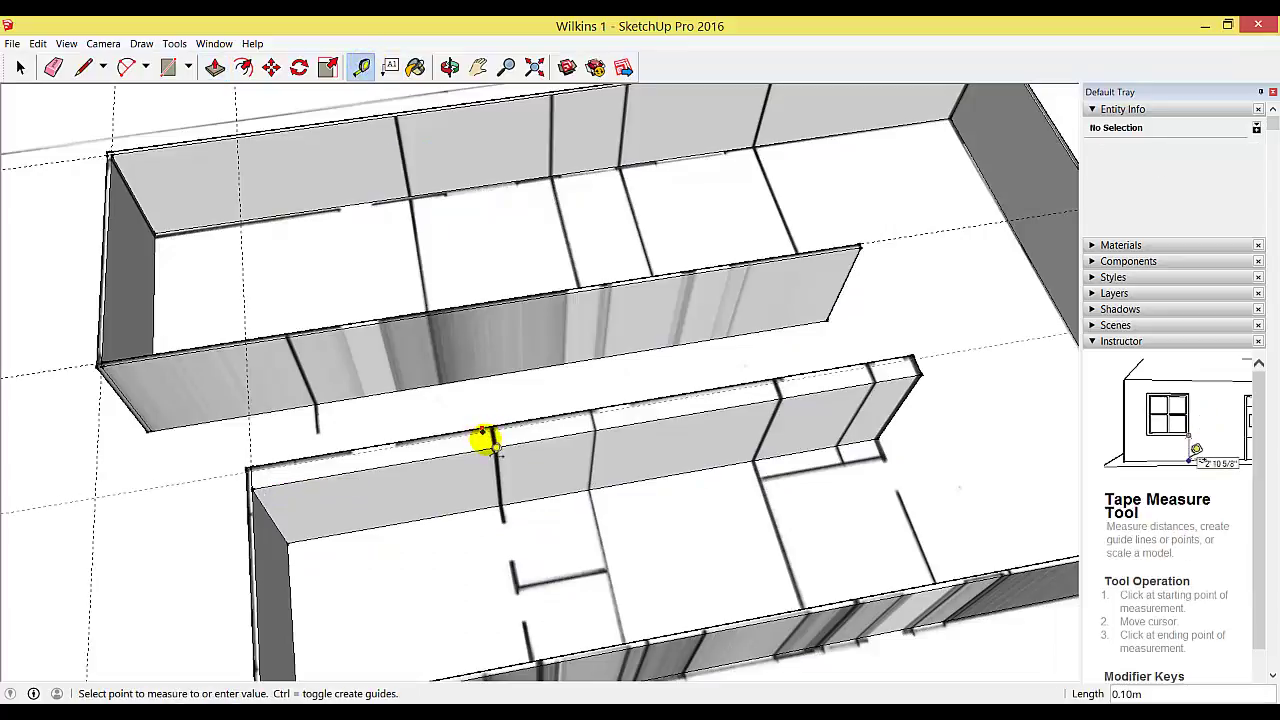
pyautogui.click(215, 67)
pyautogui.click(358, 490)
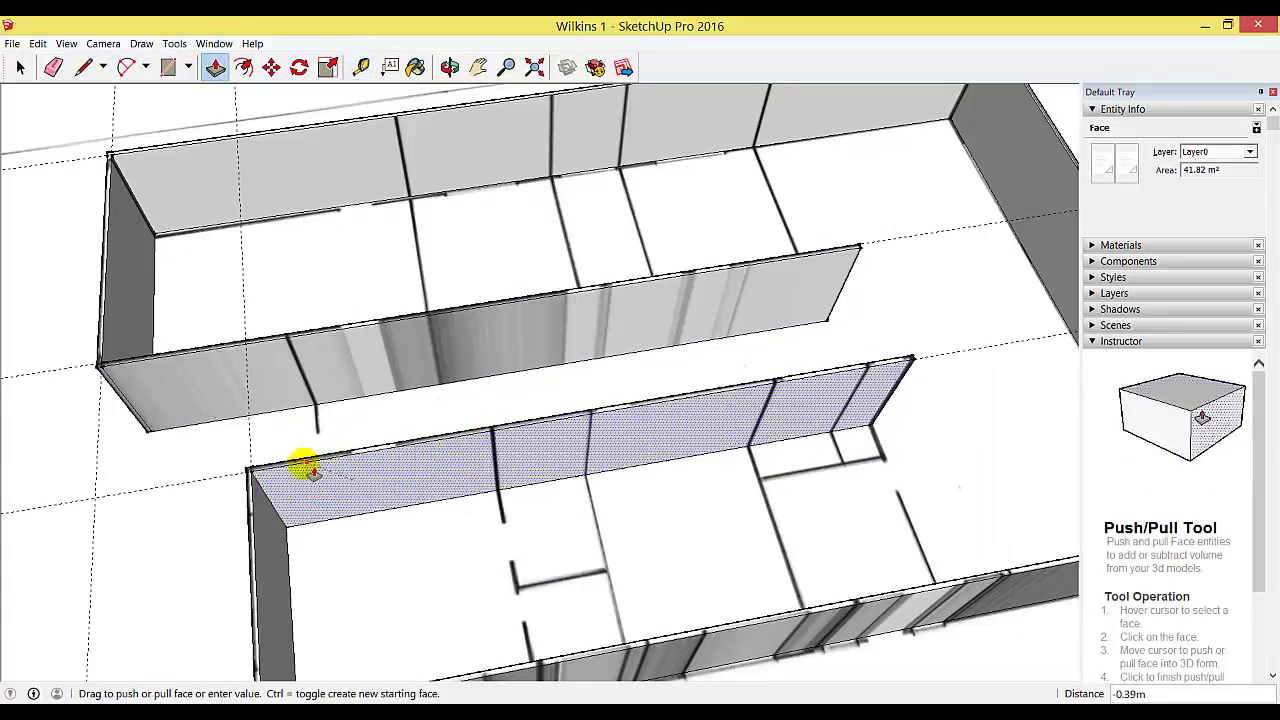
pyautogui.click(263, 477)
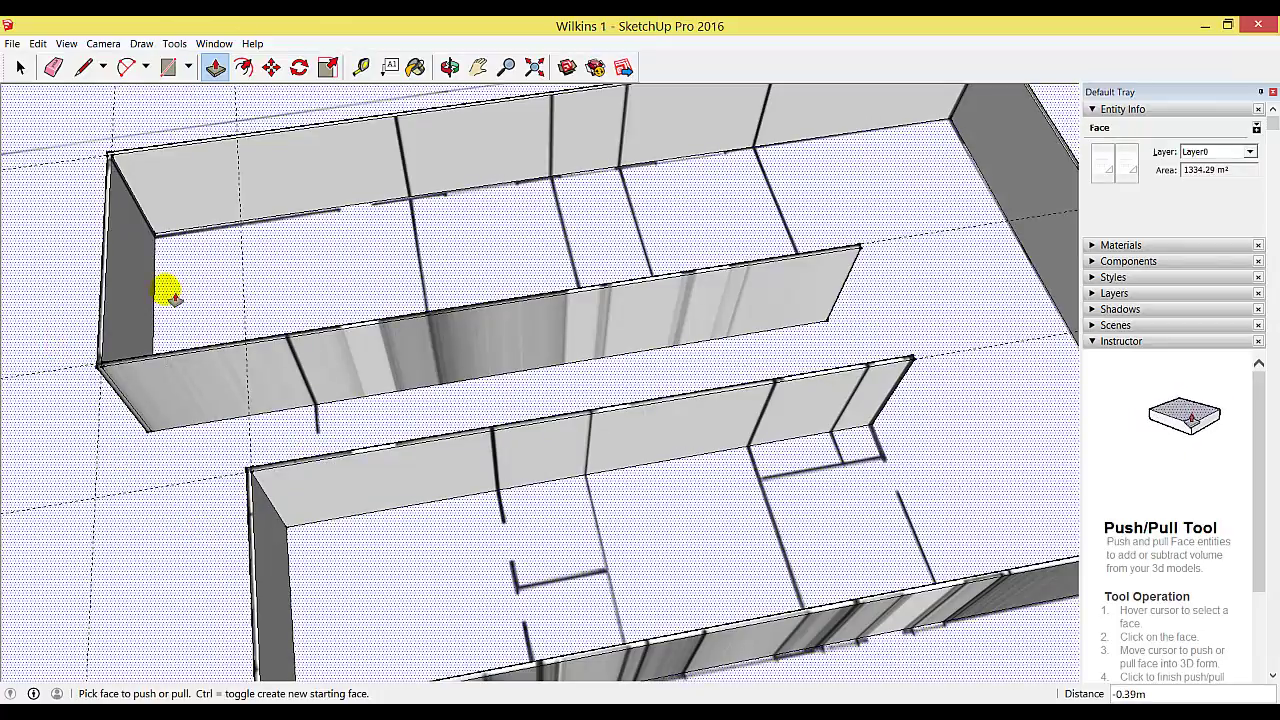
# Erase the leftover dashed guide lines around the walls.
pyautogui.click(53, 67)
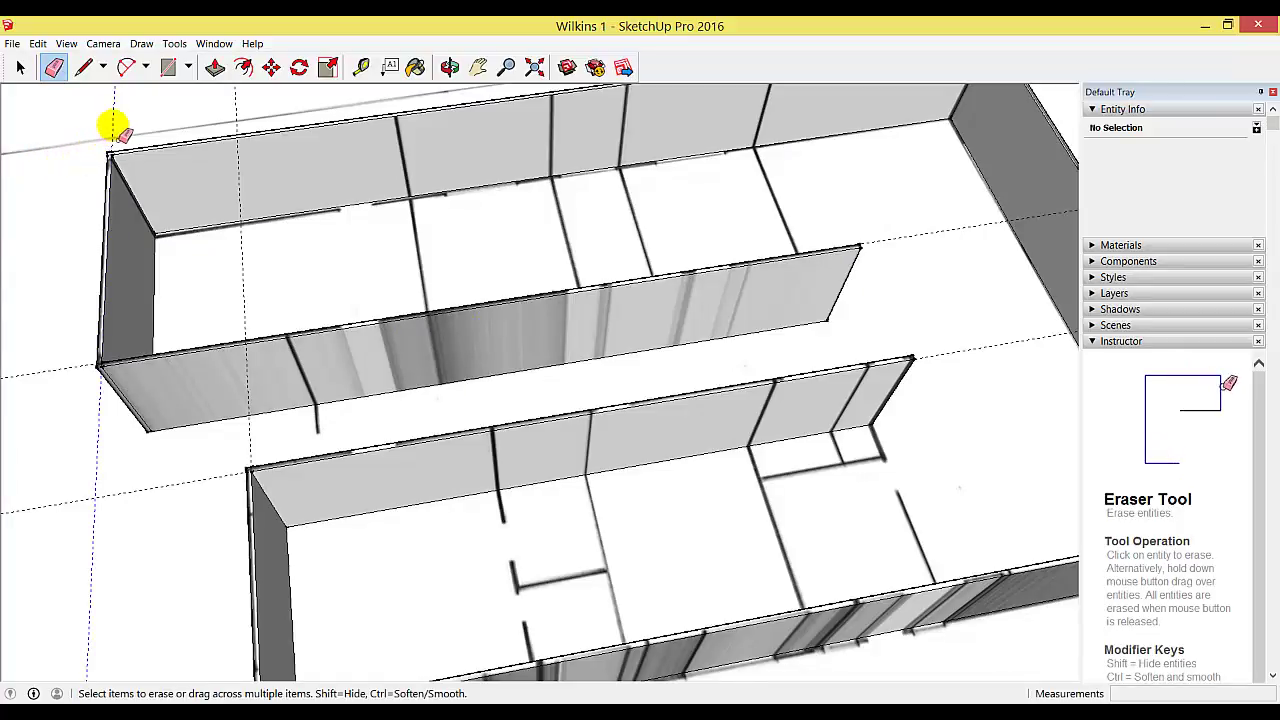
pyautogui.click(84, 377)
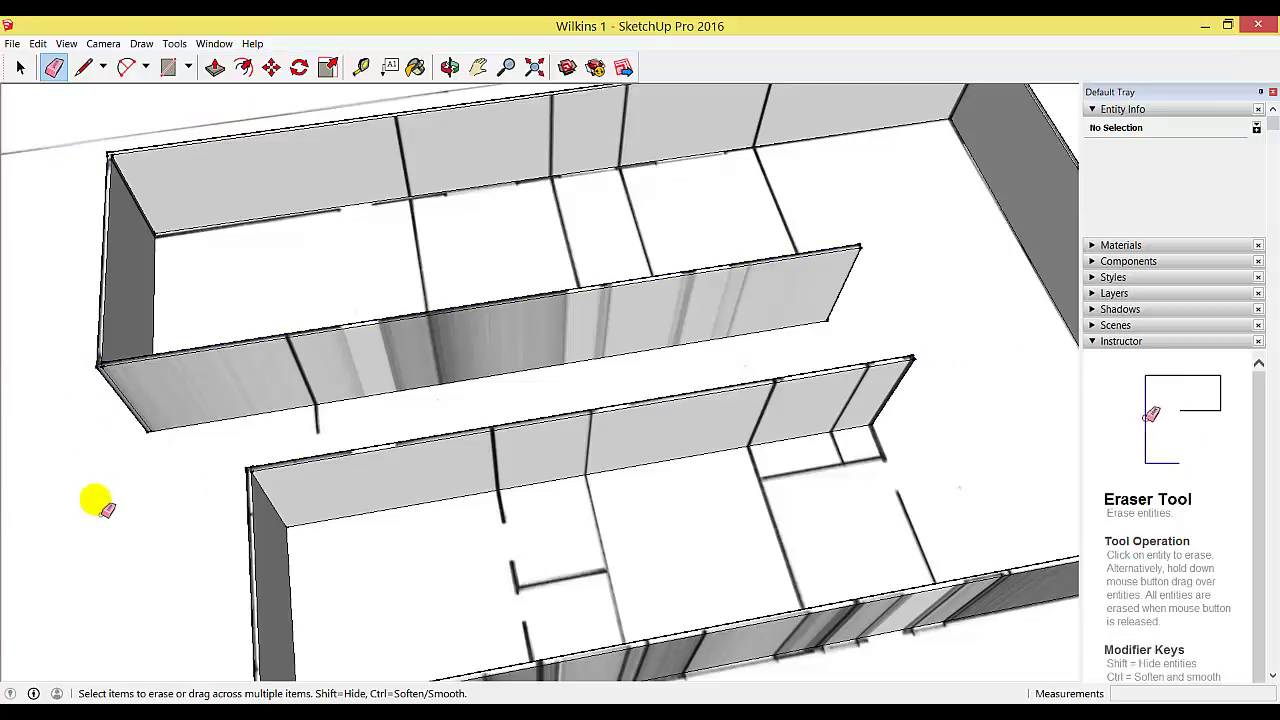
# Draw a rectangle about 2.95 m by 0.23 m across the corridor's entrance end, between the two corridor walls.
pyautogui.click(534, 67)
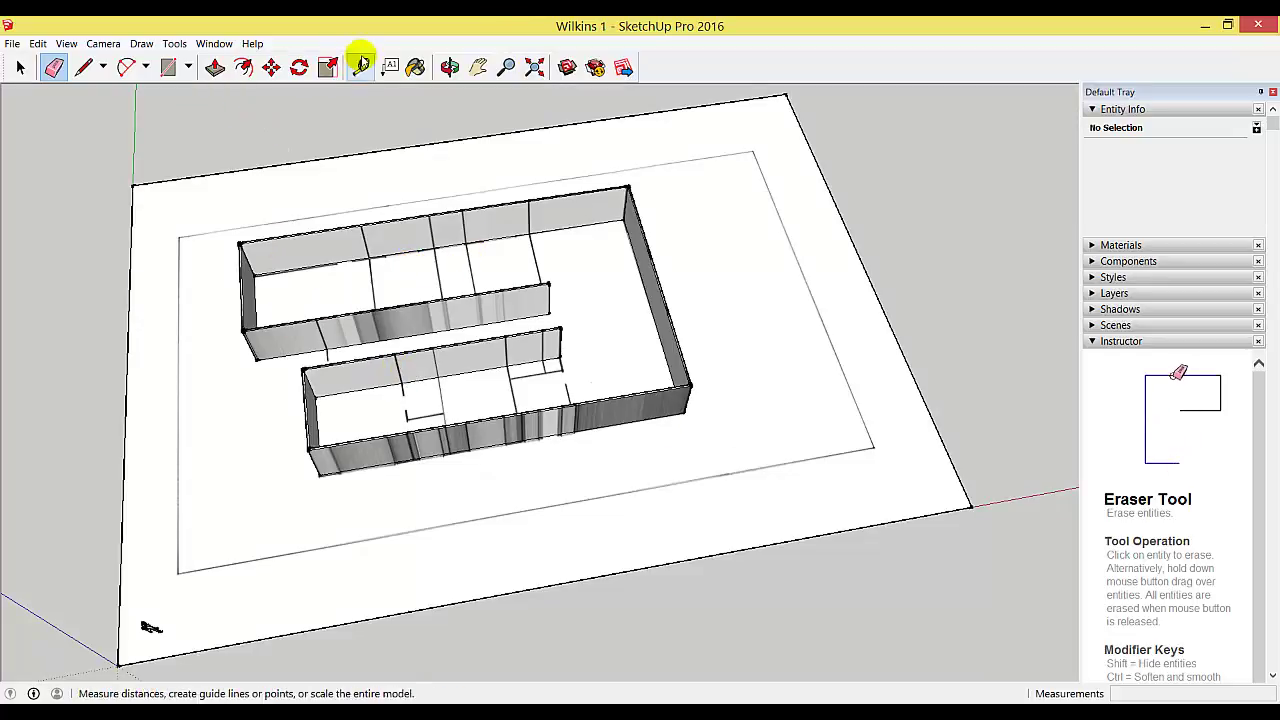
pyautogui.moveTo(332, 430); pyautogui.dragTo(686, 294)
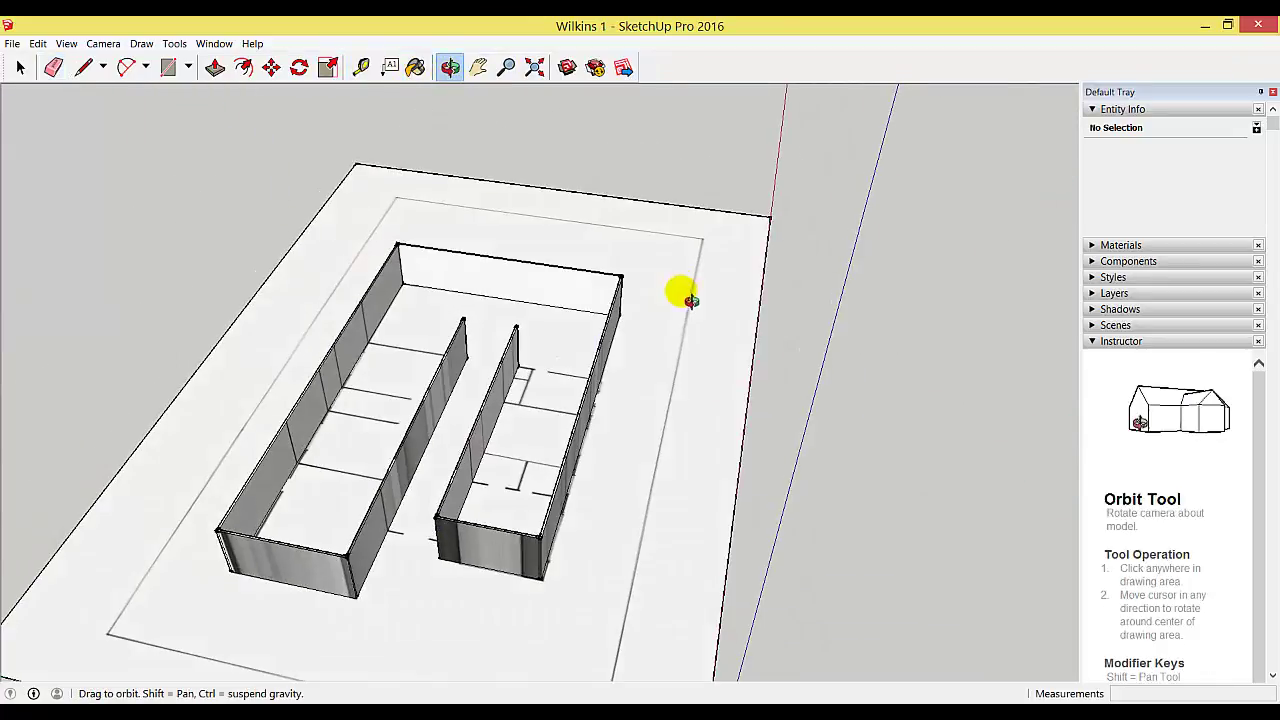
pyautogui.moveTo(437, 563)
pyautogui.mouseDown()
pyautogui.moveTo(526, 417)
pyautogui.moveTo(491, 557)
pyautogui.moveTo(312, 522)
pyautogui.mouseUp()
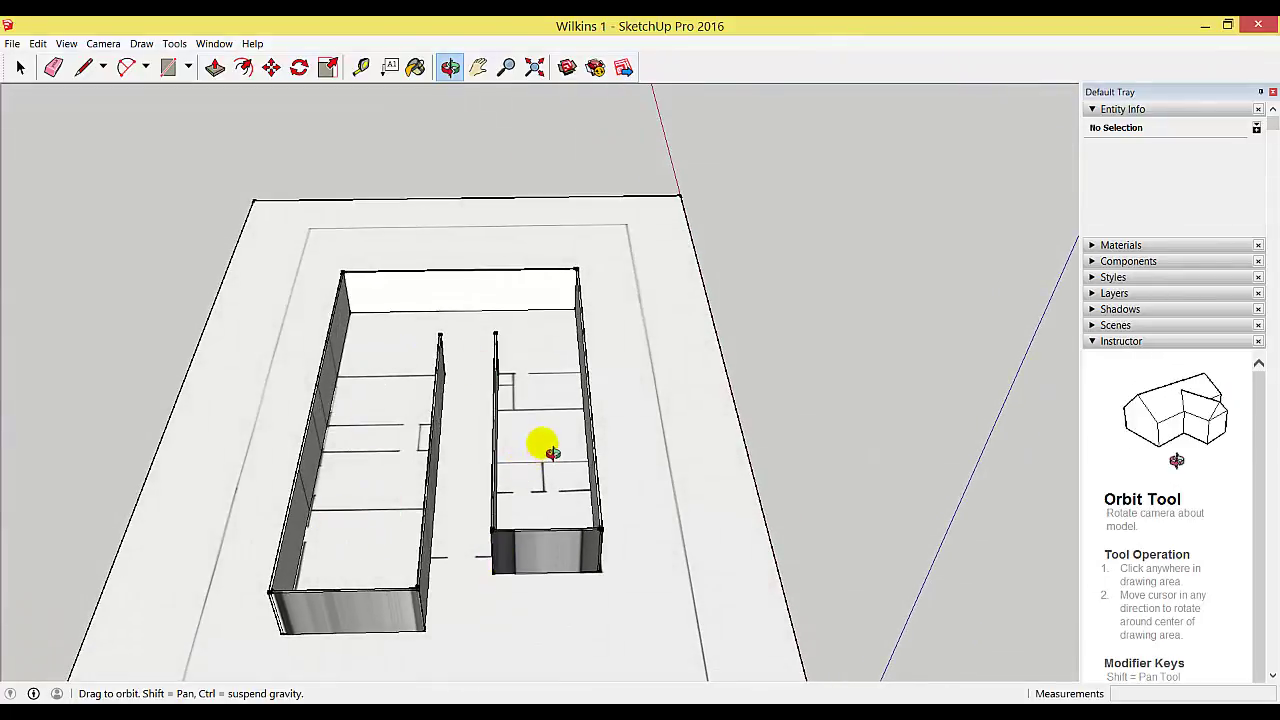
pyautogui.moveTo(563, 460); pyautogui.dragTo(503, 436)
pyautogui.scroll(5, 634, 417)
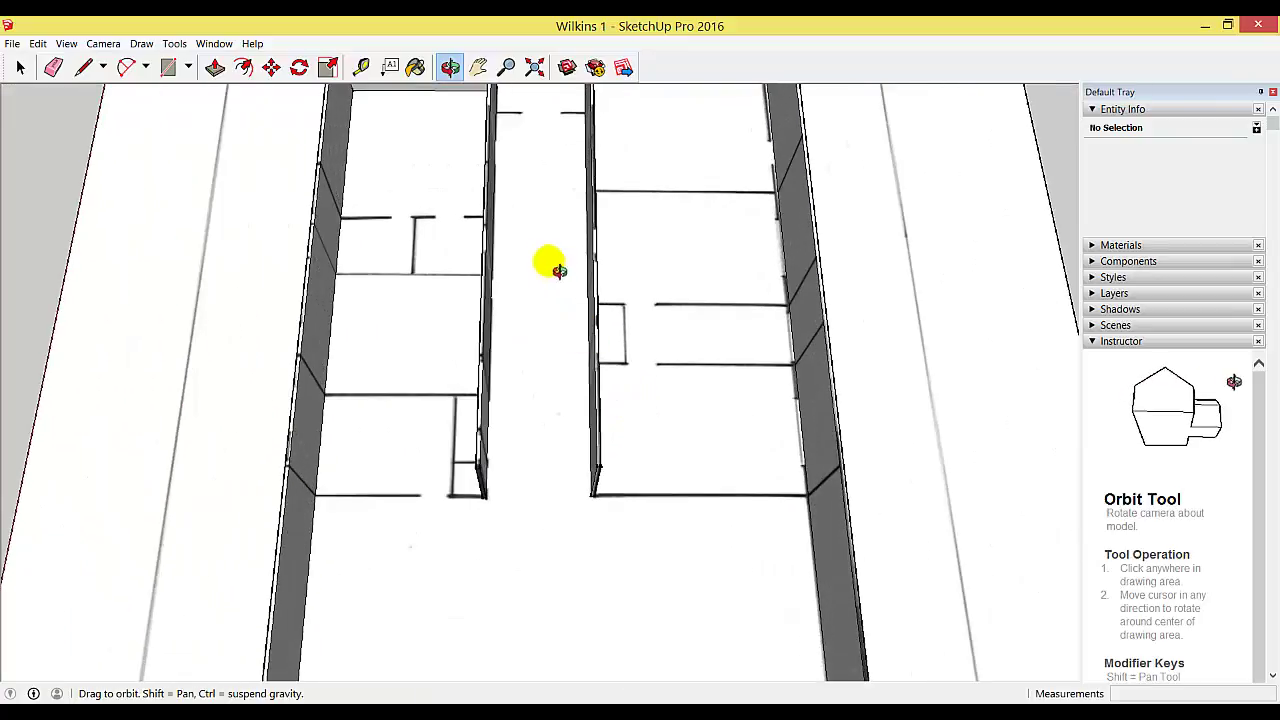
pyautogui.click(478, 67)
pyautogui.moveTo(580, 274); pyautogui.dragTo(551, 543)
pyautogui.scroll(5, 560, 517)
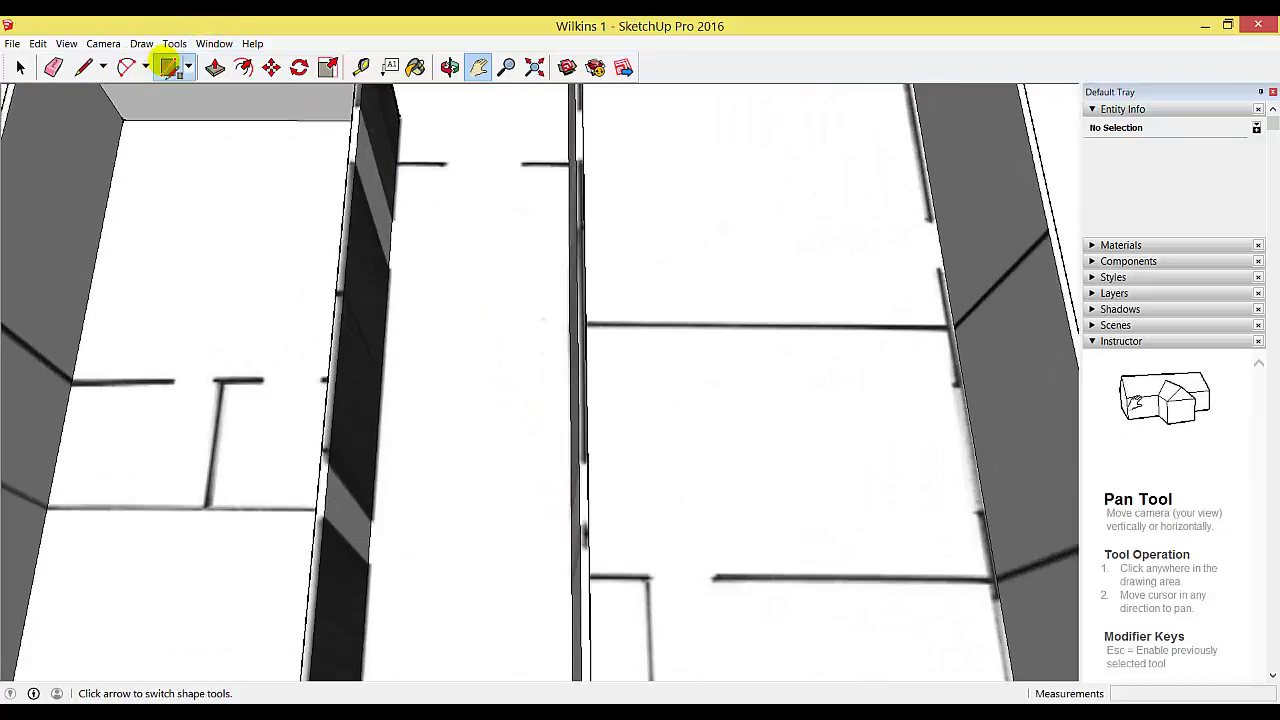
pyautogui.click(167, 66)
pyautogui.click(397, 163)
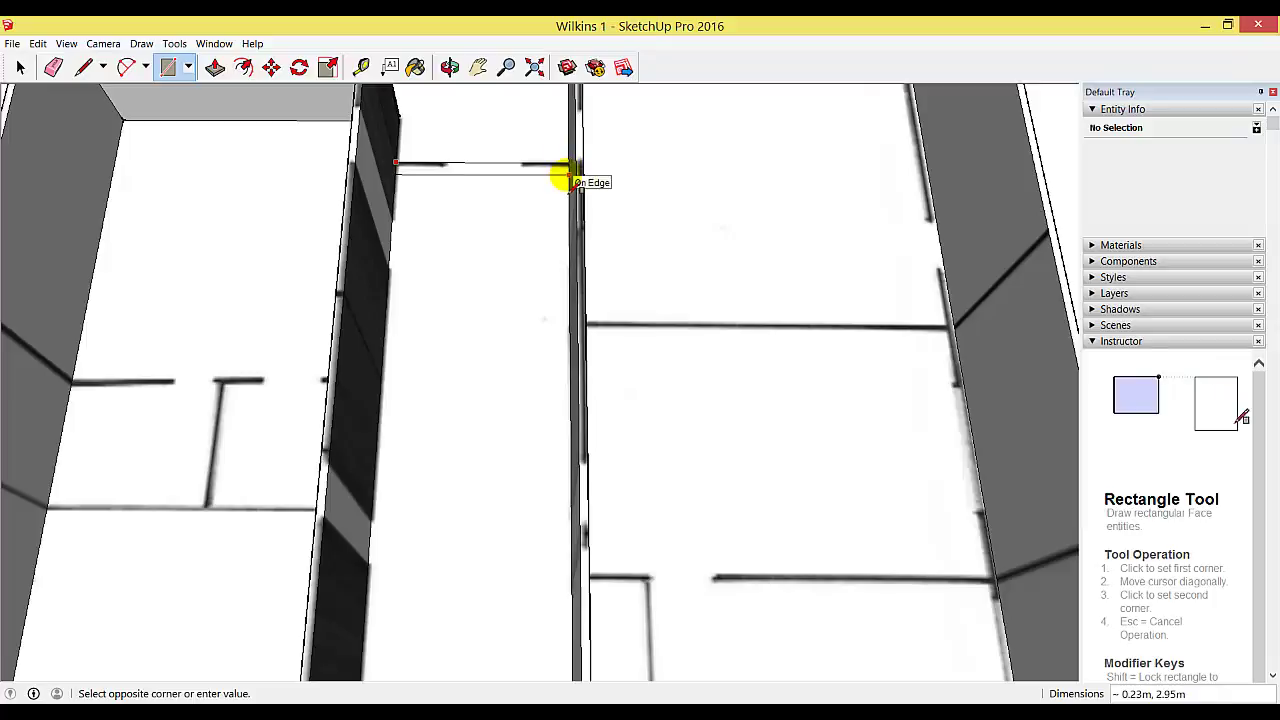
# Extrude the corridor end rectangle upward 3 m, level with the corridor walls.
pyautogui.click(214, 66)
pyautogui.click(405, 168)
pyautogui.click(355, 134)
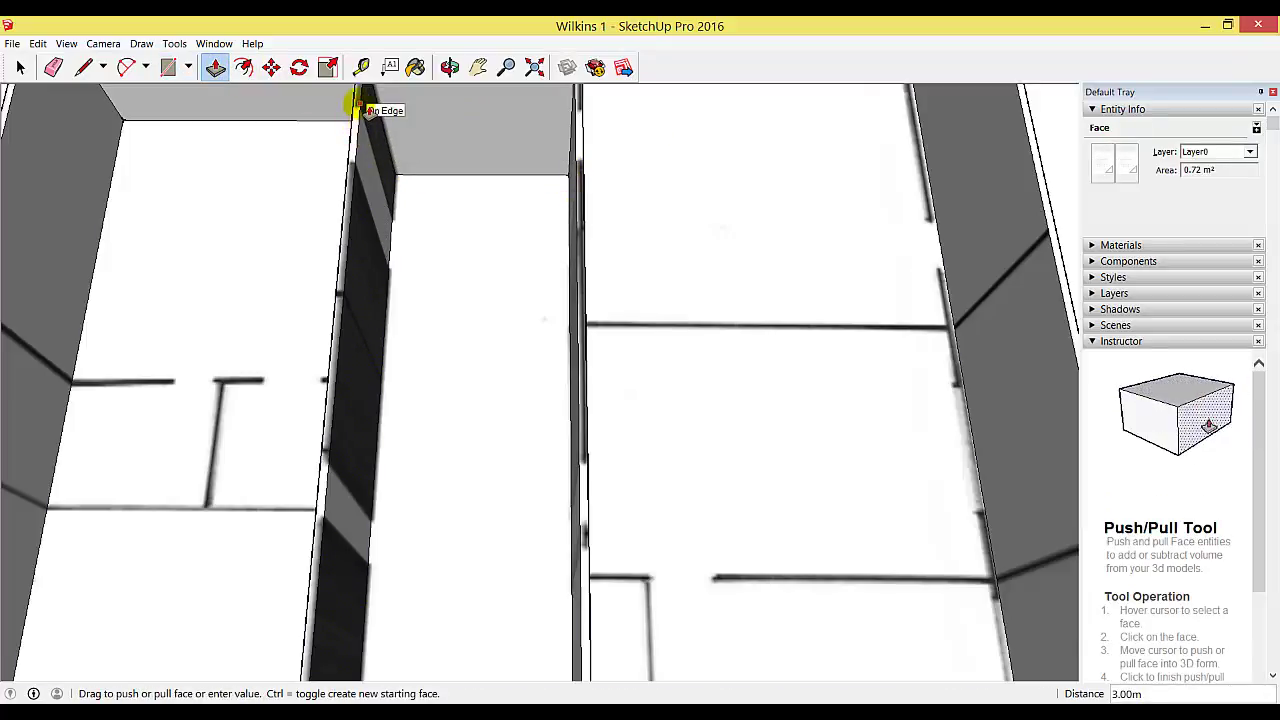
# Place a guide line on the corridor end wall's top face, offset 0.1 m inward from its outer edge.
pyautogui.click(478, 66)
pyautogui.moveTo(471, 114); pyautogui.dragTo(445, 256)
pyautogui.click(449, 67)
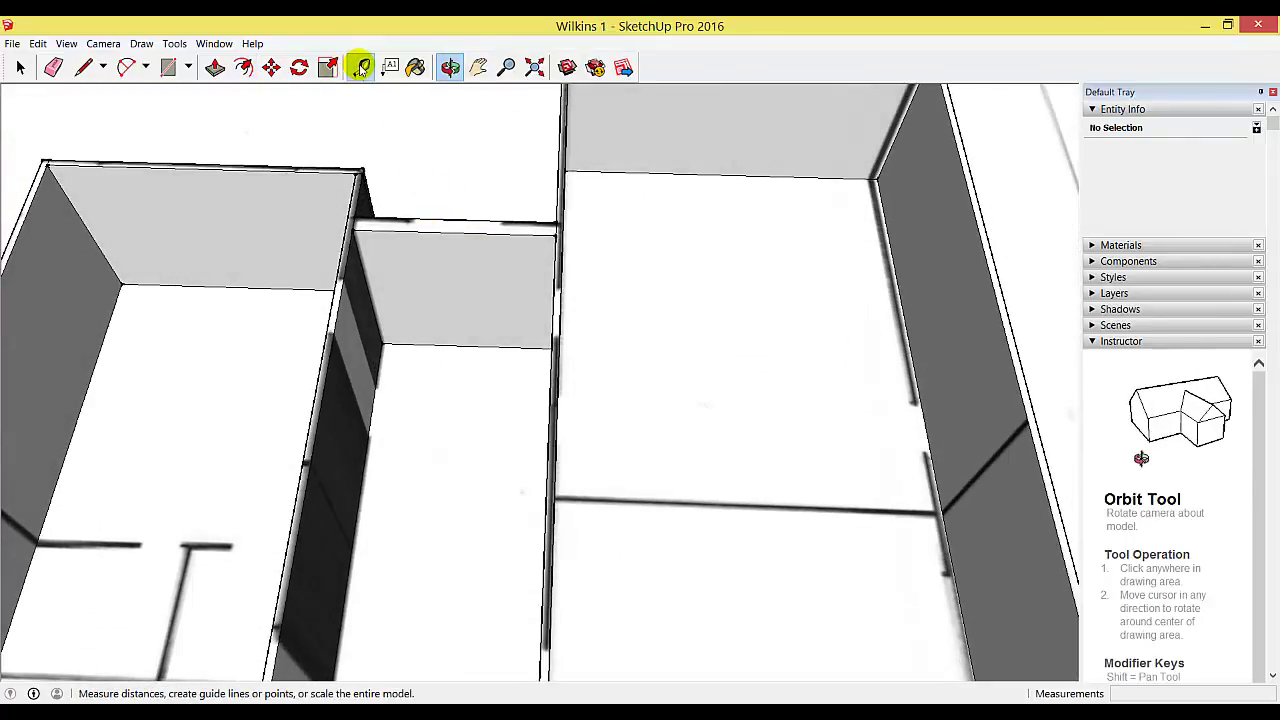
pyautogui.click(361, 67)
pyautogui.click(443, 221)
pyautogui.click(446, 226)
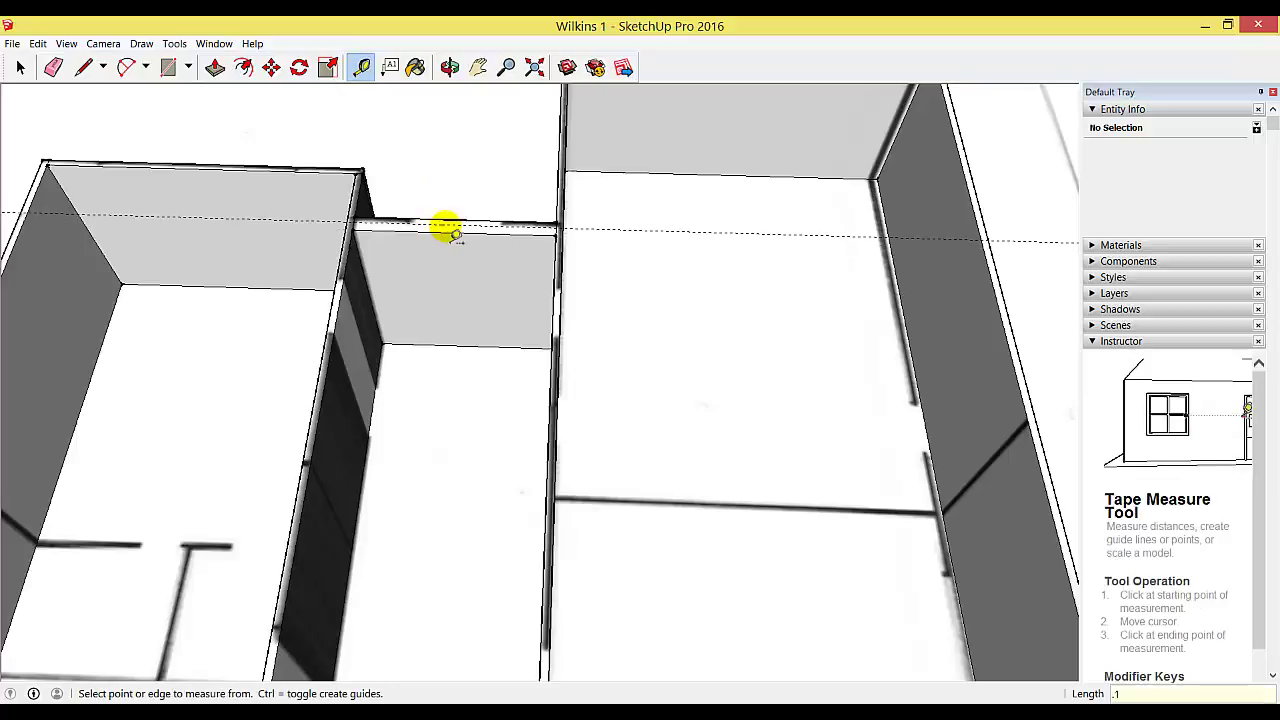
# Push the corridor end wall's inner face back to the guide line for a 0.1 m thickness, and erase the guide.
pyautogui.click(215, 67)
pyautogui.click(408, 256)
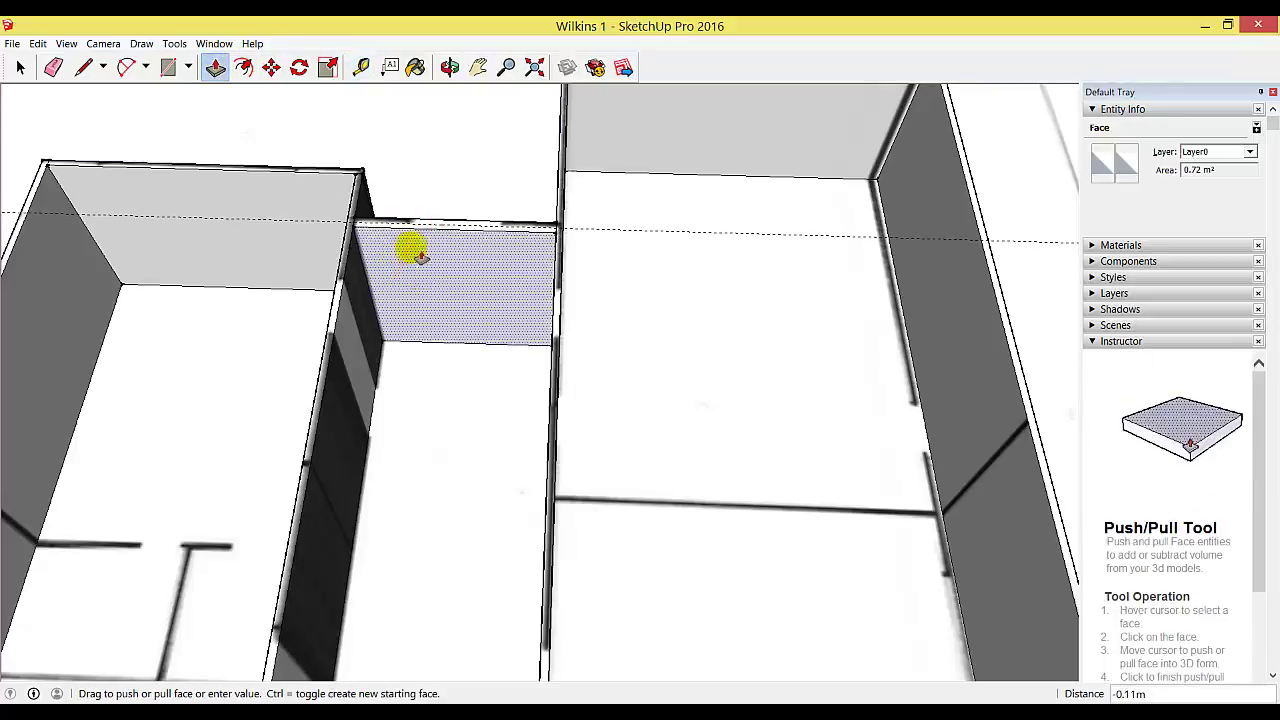
pyautogui.click(372, 230)
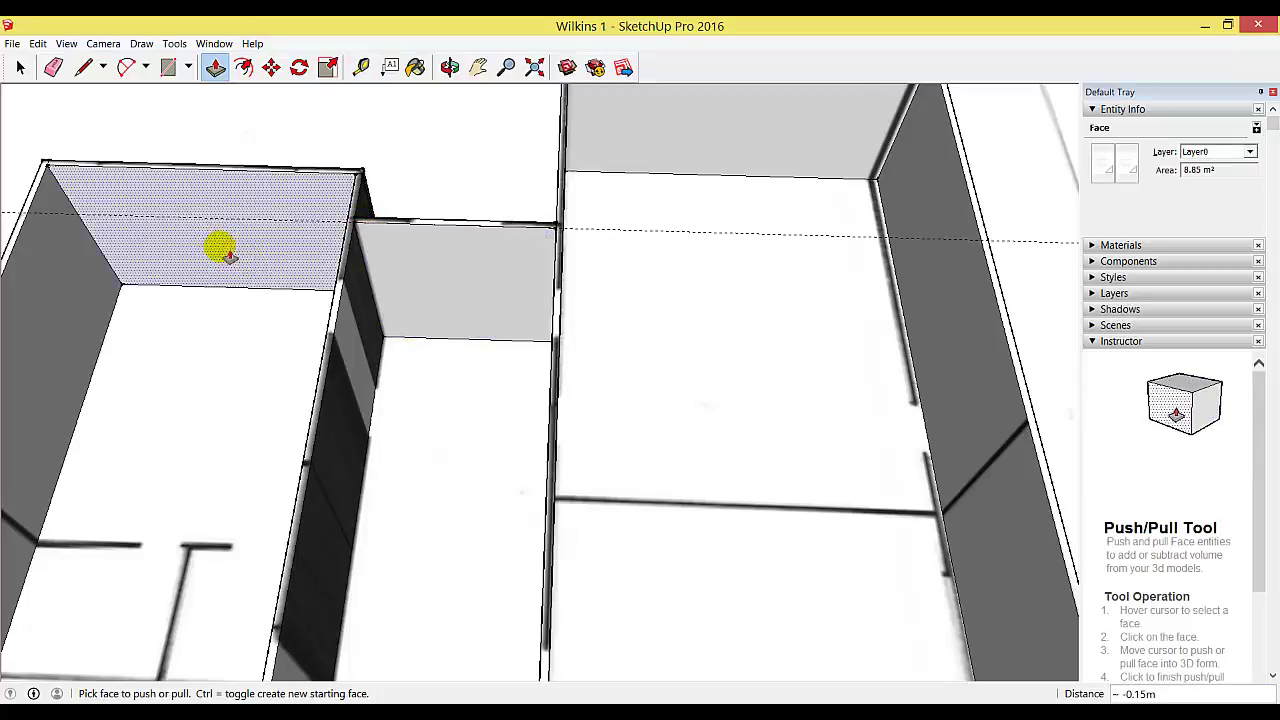
pyautogui.click(54, 68)
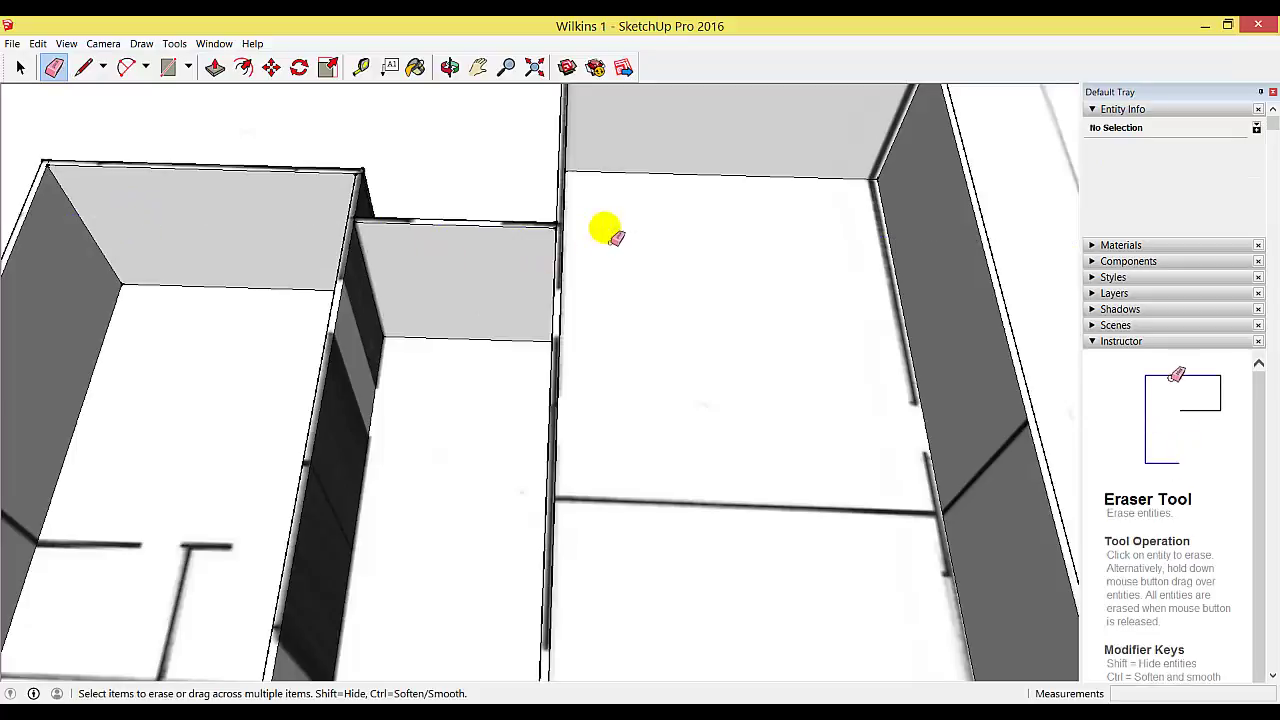
# Draw a thin rectangle along the plan's partition line between the corridor wall's free end and the exterior wall.
pyautogui.click(450, 67)
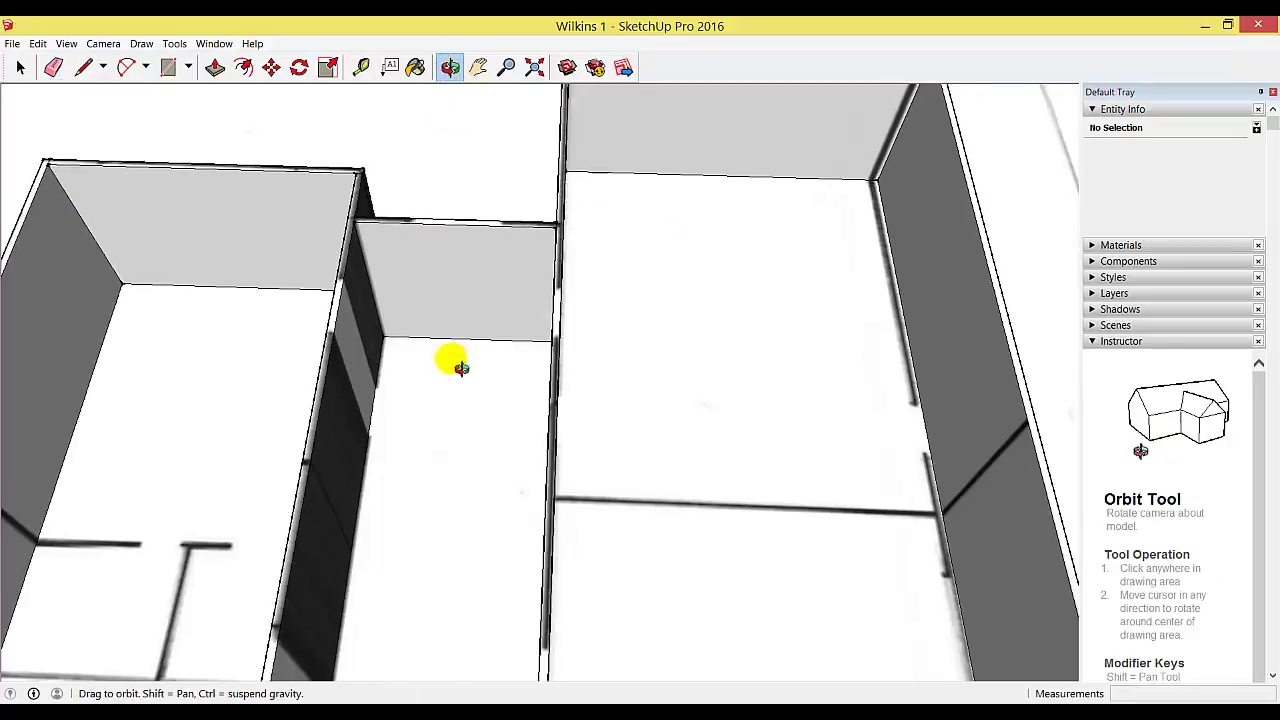
pyautogui.scroll(-5, 586, 163)
pyautogui.scroll(-3, 537, 206)
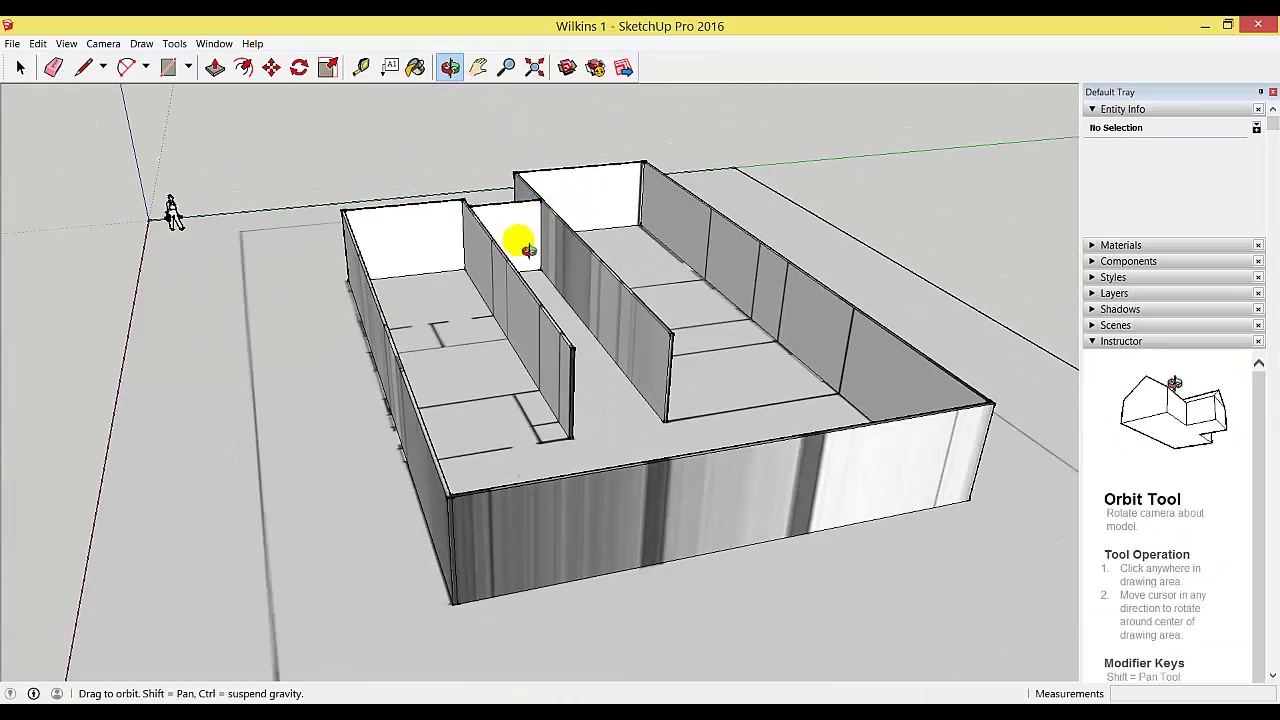
pyautogui.moveTo(527, 249); pyautogui.dragTo(302, 193)
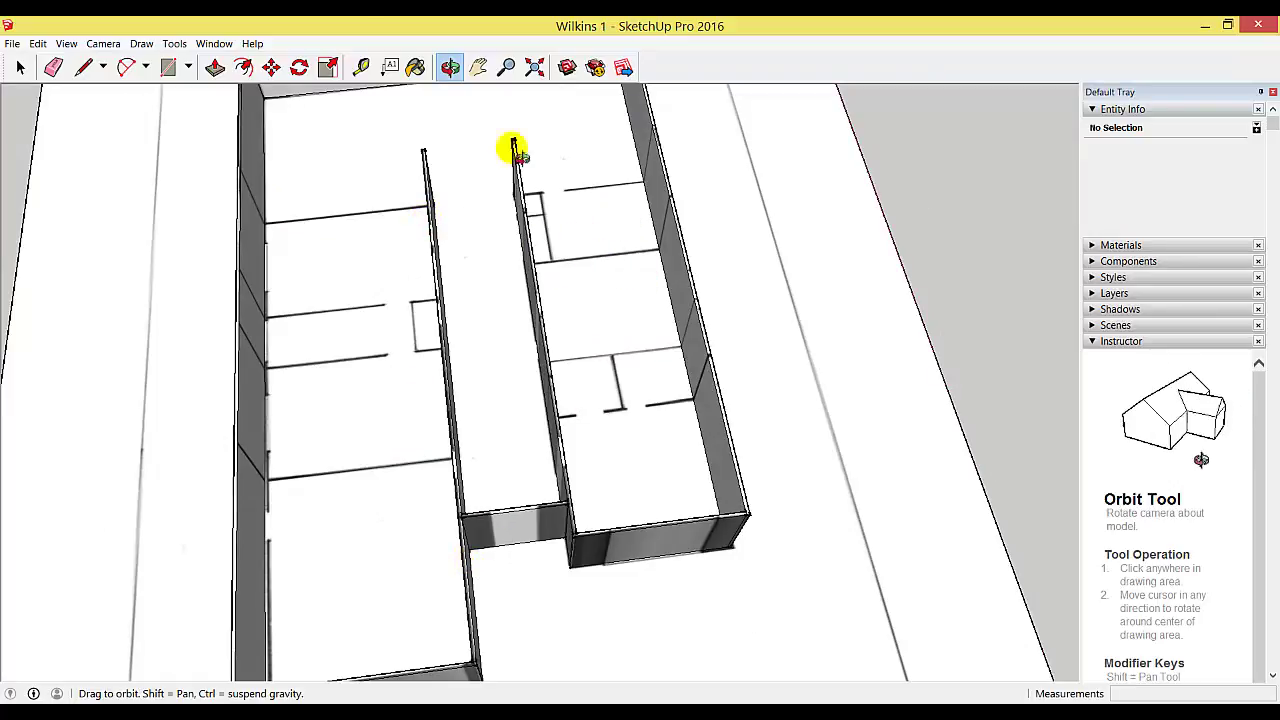
pyautogui.moveTo(362, 227); pyautogui.dragTo(446, 188)
pyautogui.scroll(5, 334, 306)
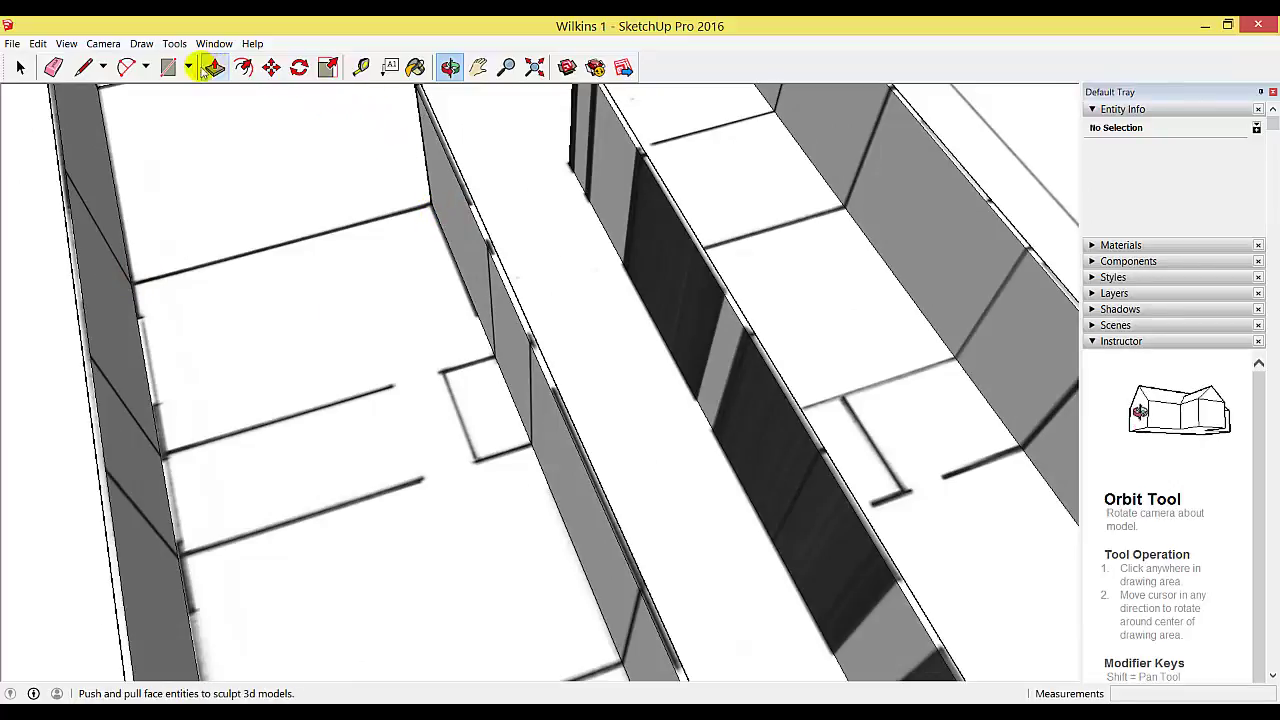
pyautogui.click(168, 66)
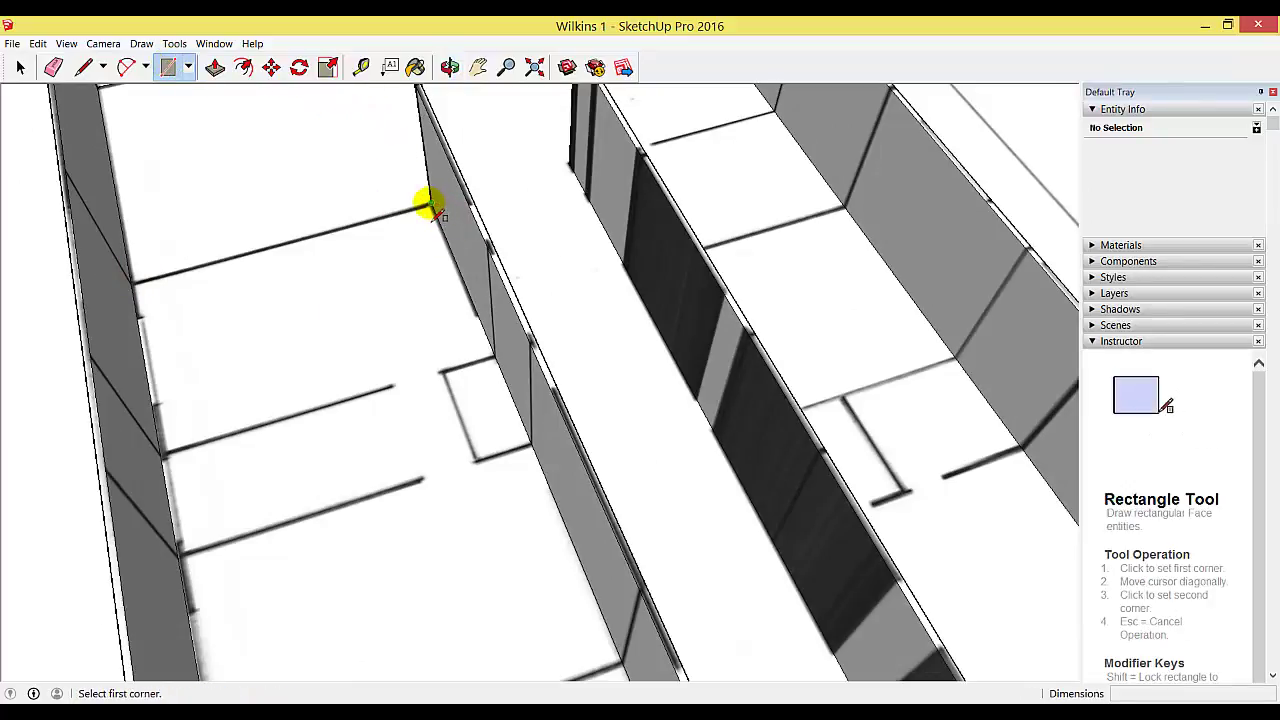
pyautogui.click(430, 206)
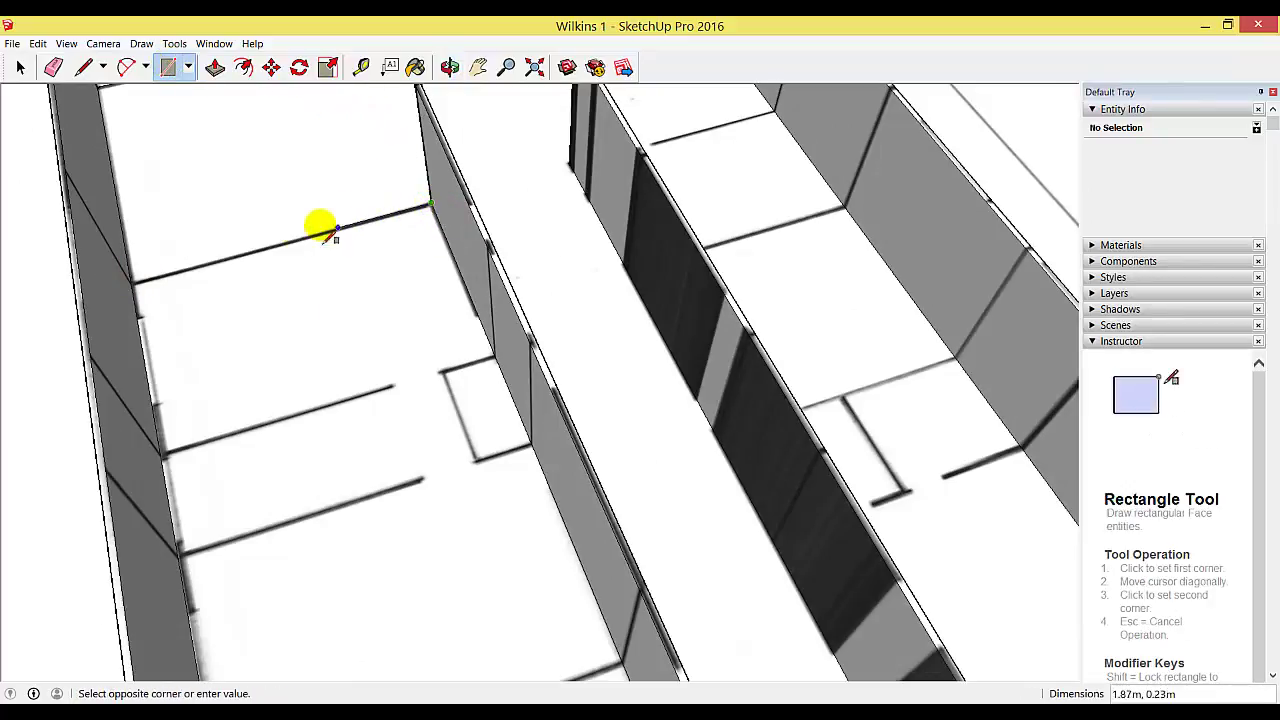
pyautogui.click(138, 308)
# Extrude the partition rectangle upward 3 m, level with the adjoining walls.
pyautogui.click(215, 67)
pyautogui.click(297, 237)
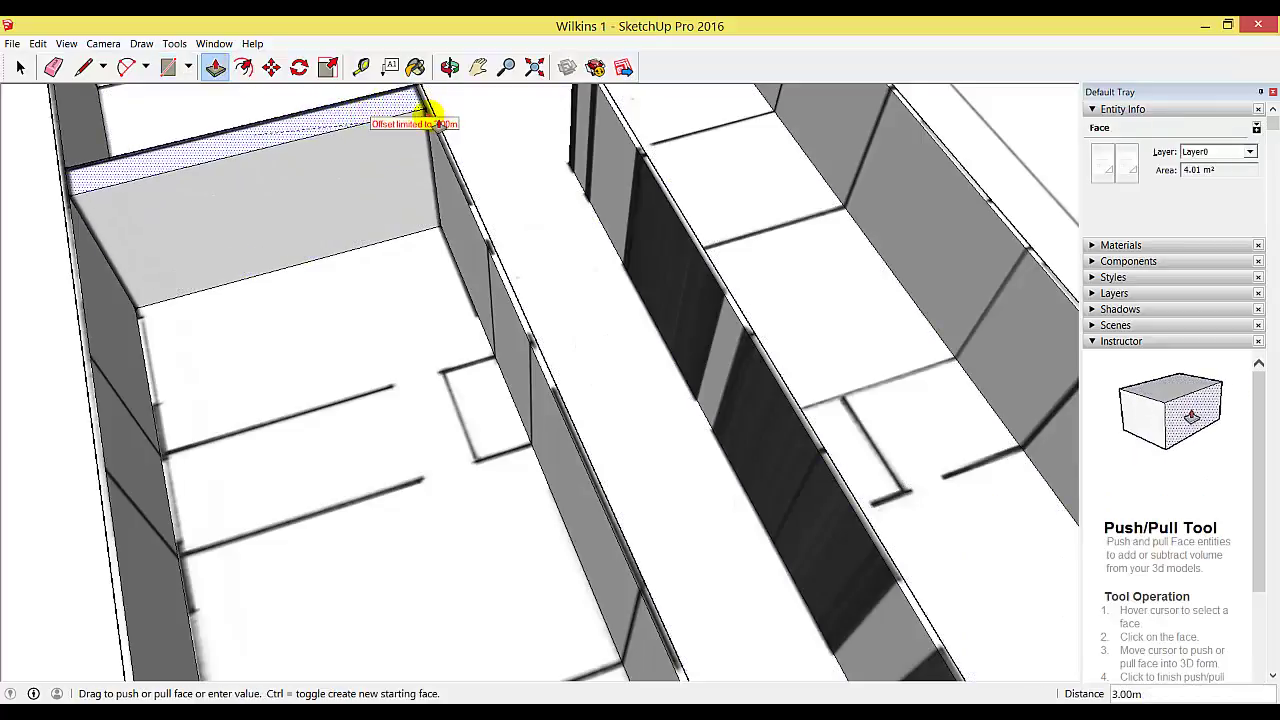
pyautogui.click(395, 102)
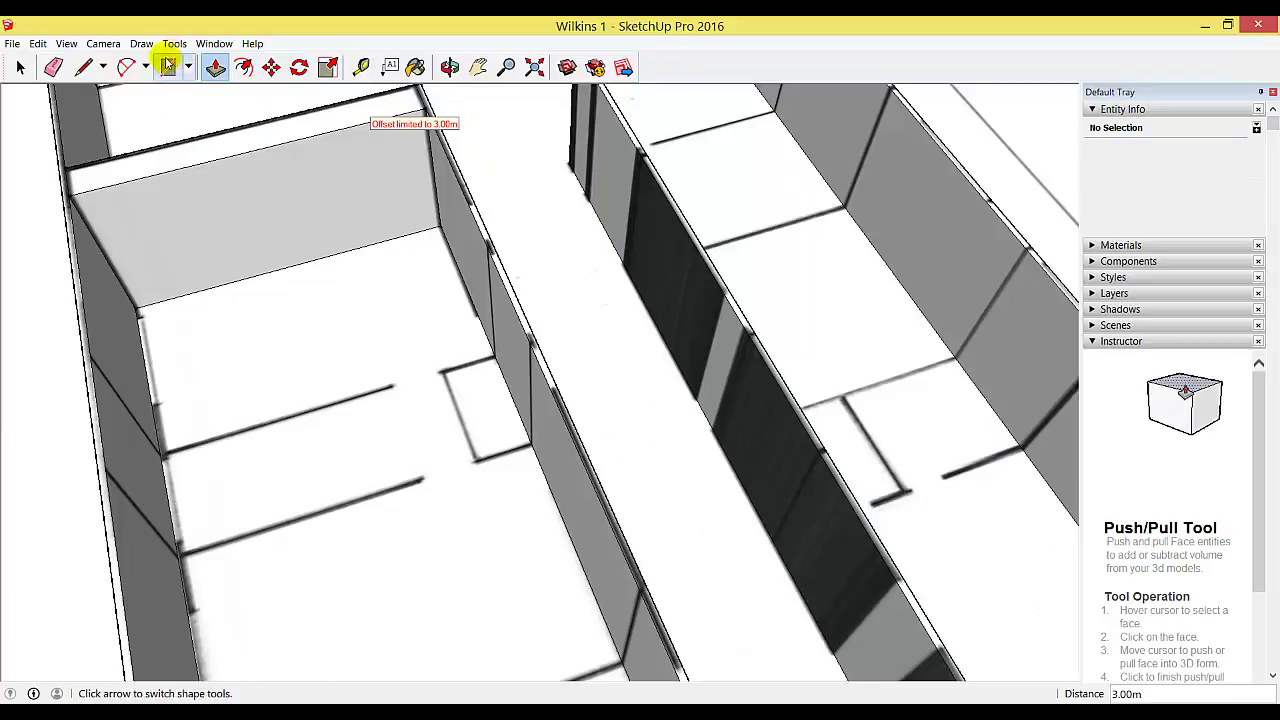
# Place a guide line on the new partition's top face, offset 0.1 m inward from its far edge.
pyautogui.click(361, 67)
pyautogui.click(262, 124)
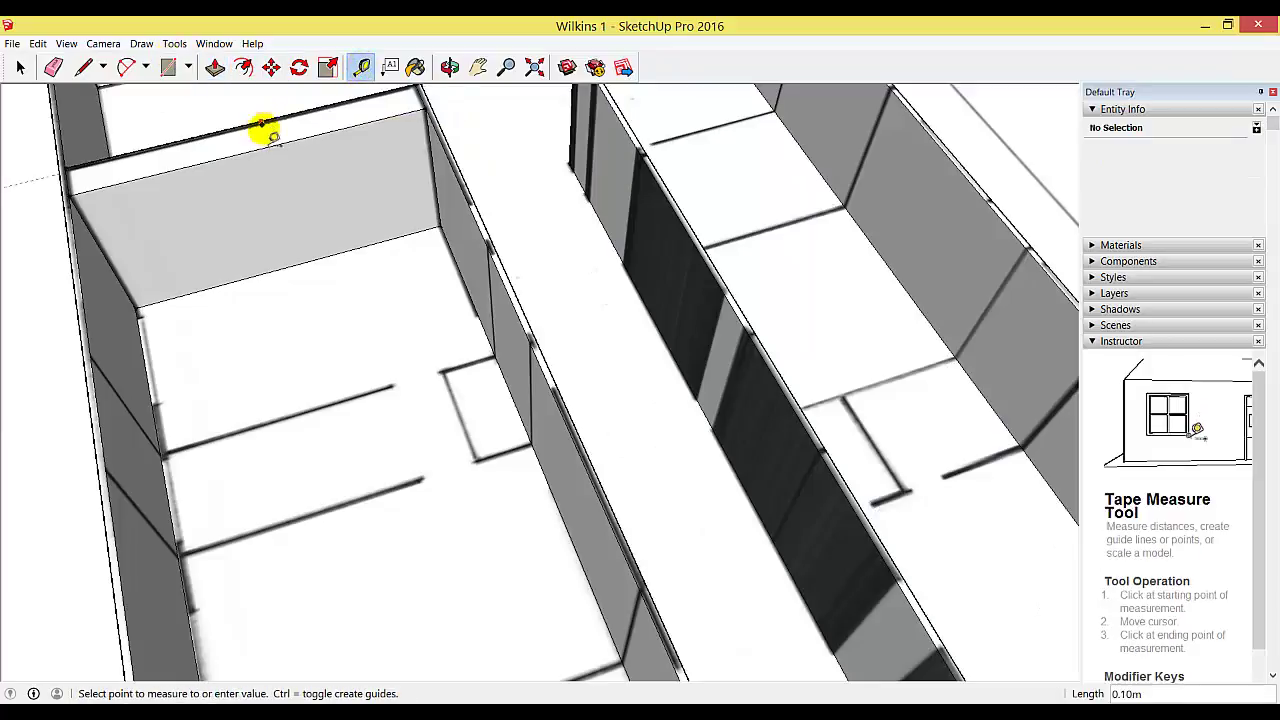
pyautogui.click(274, 137)
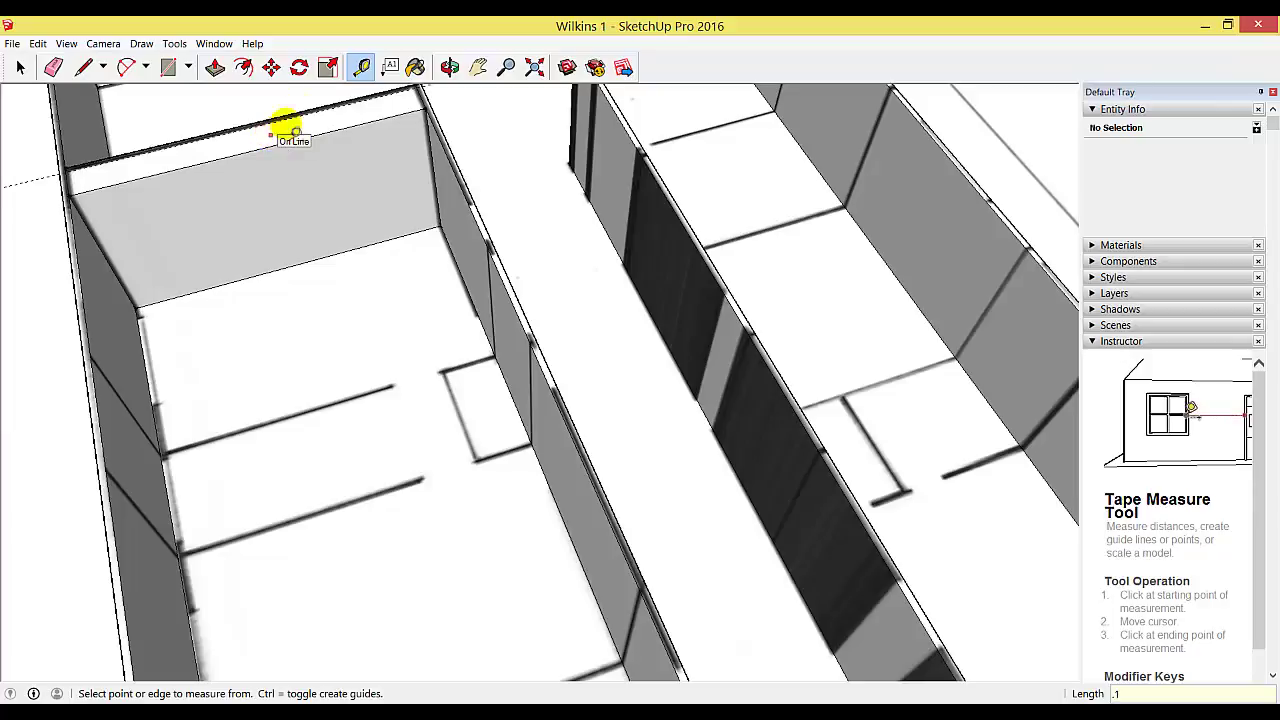
# Push the new partition's room-side face back to the guide line so the wall is 0.1 m thick.
pyautogui.click(215, 67)
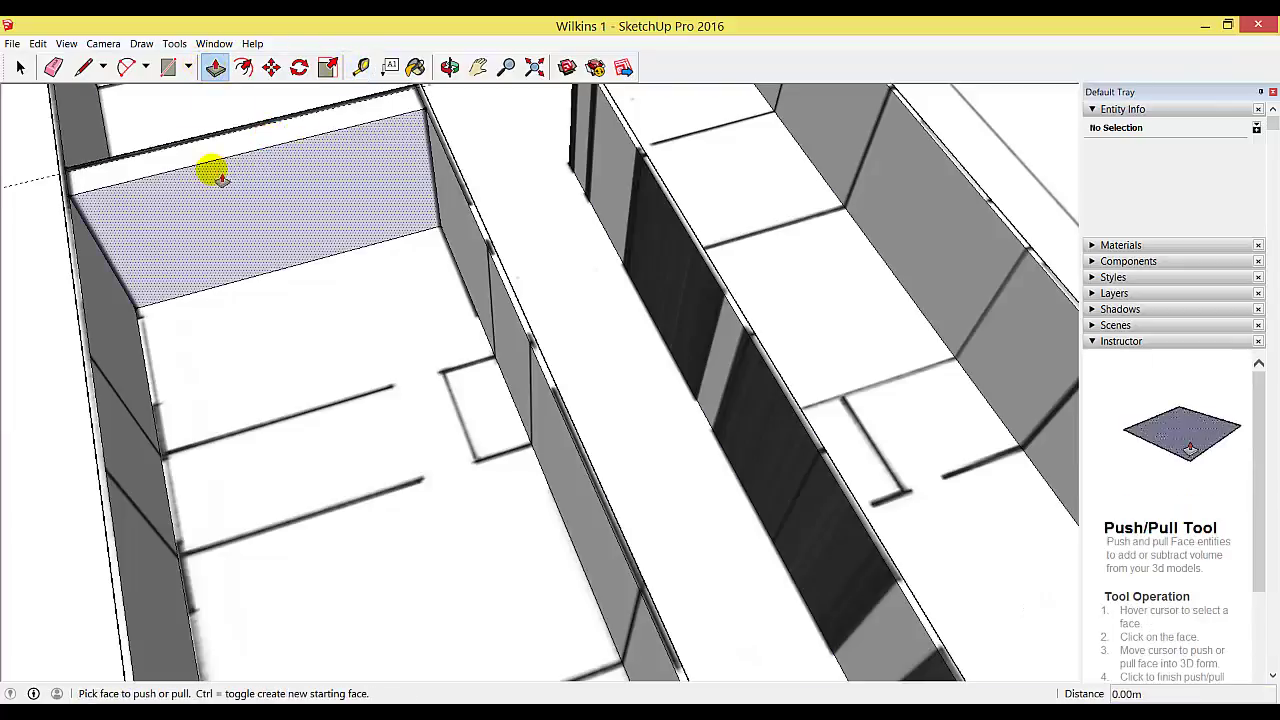
pyautogui.click(220, 177)
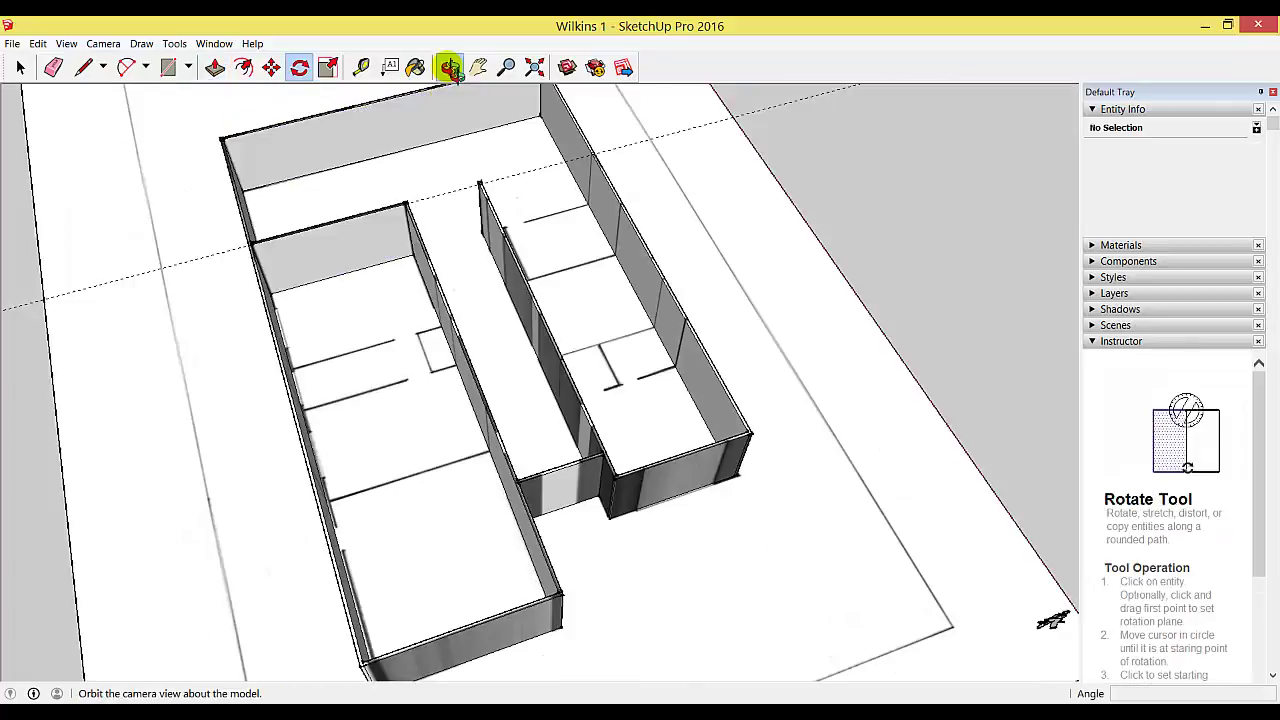
pyautogui.click(450, 67)
pyautogui.moveTo(409, 283); pyautogui.dragTo(210, 373)
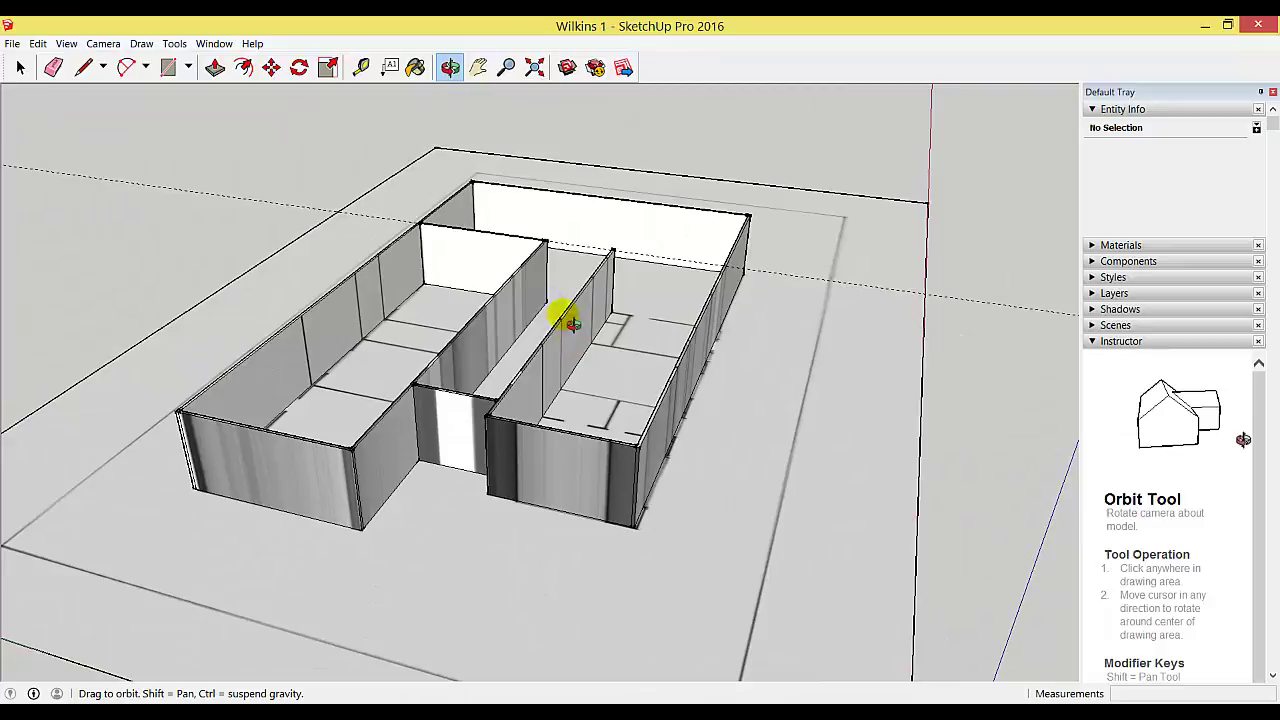